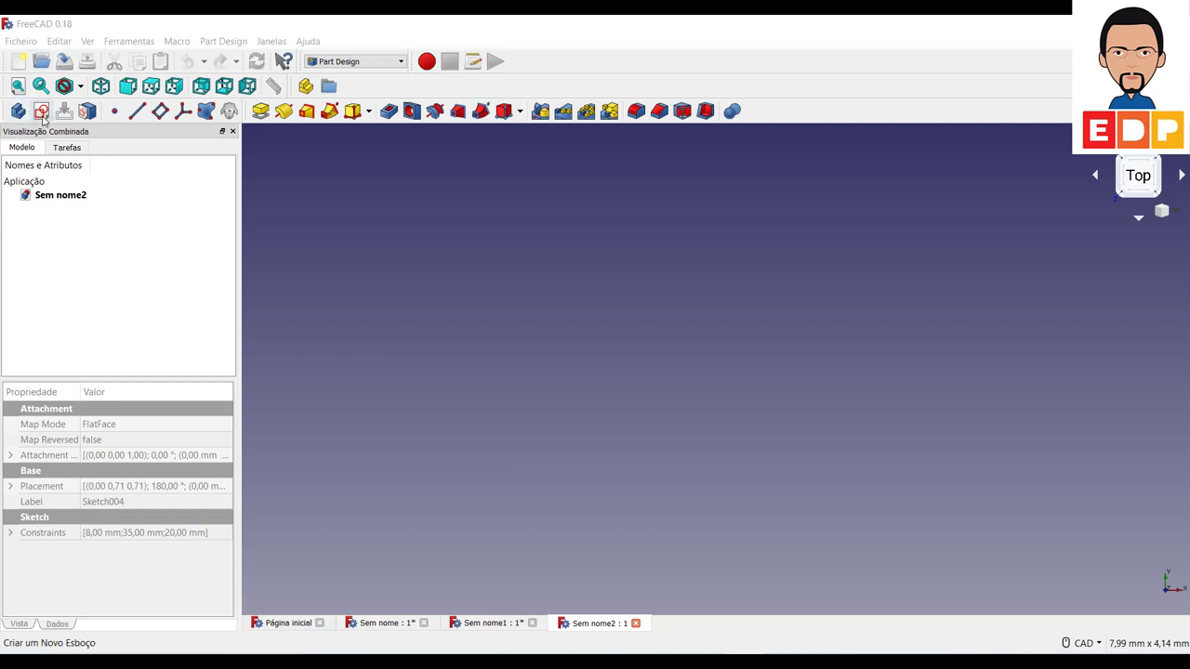
- Create a new sketch attached to XY_Plane and open it in the Sketcher
click(41, 112)
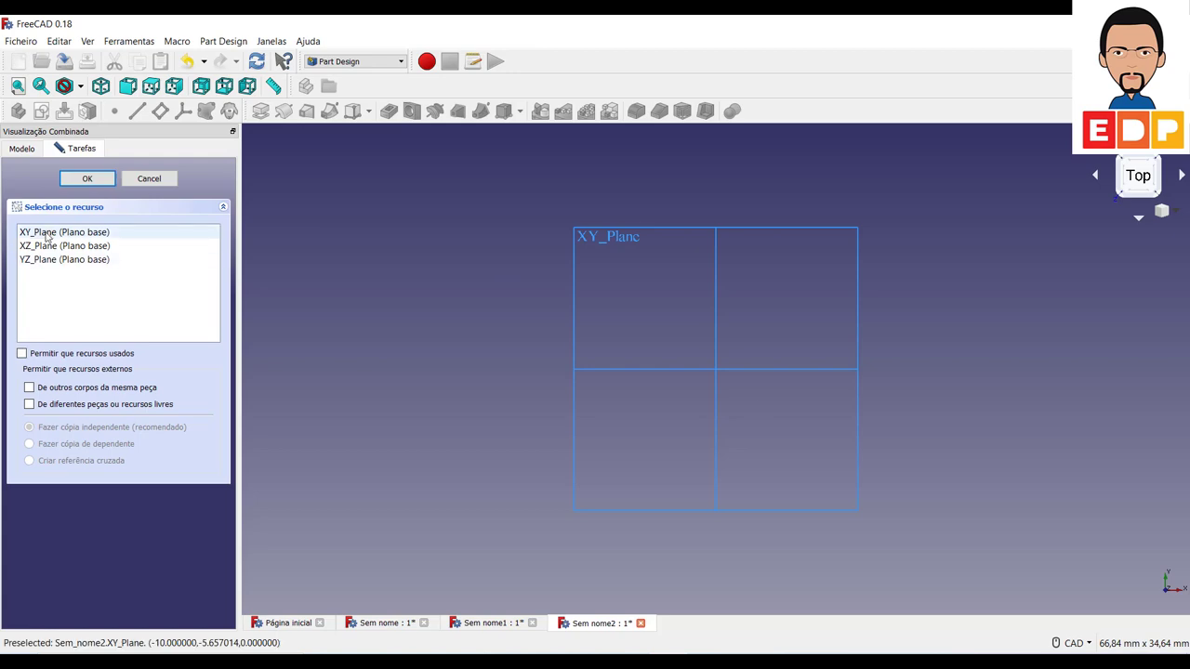
click(47, 235)
click(87, 179)
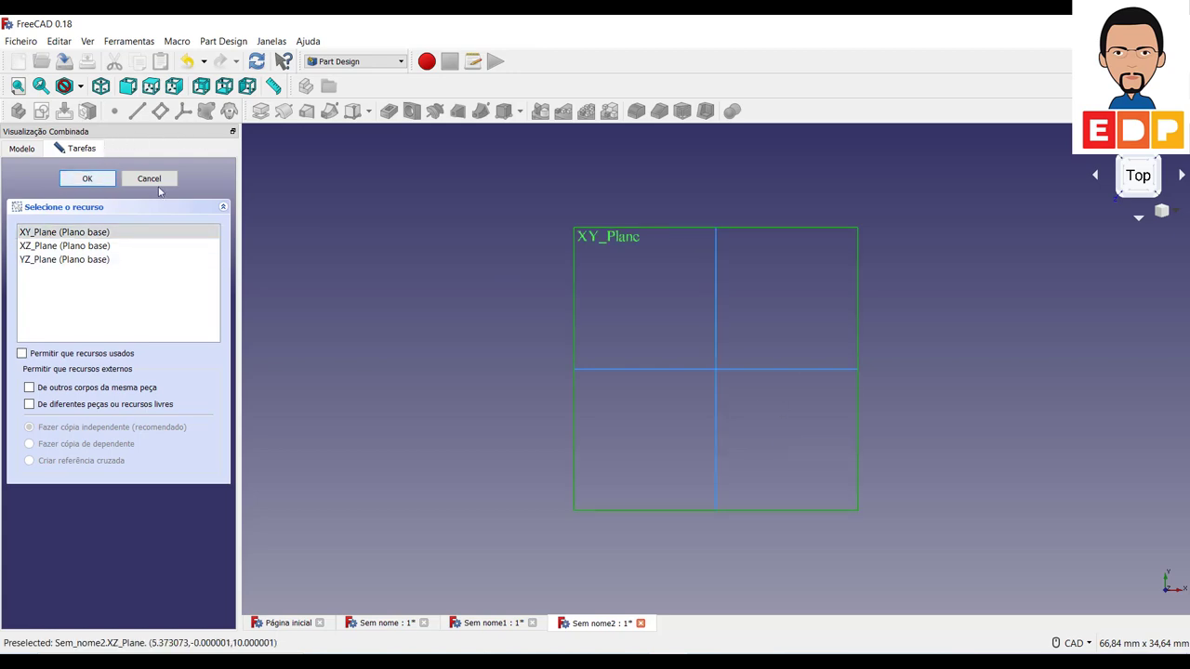
middle_drag(690, 428, 845, 482)
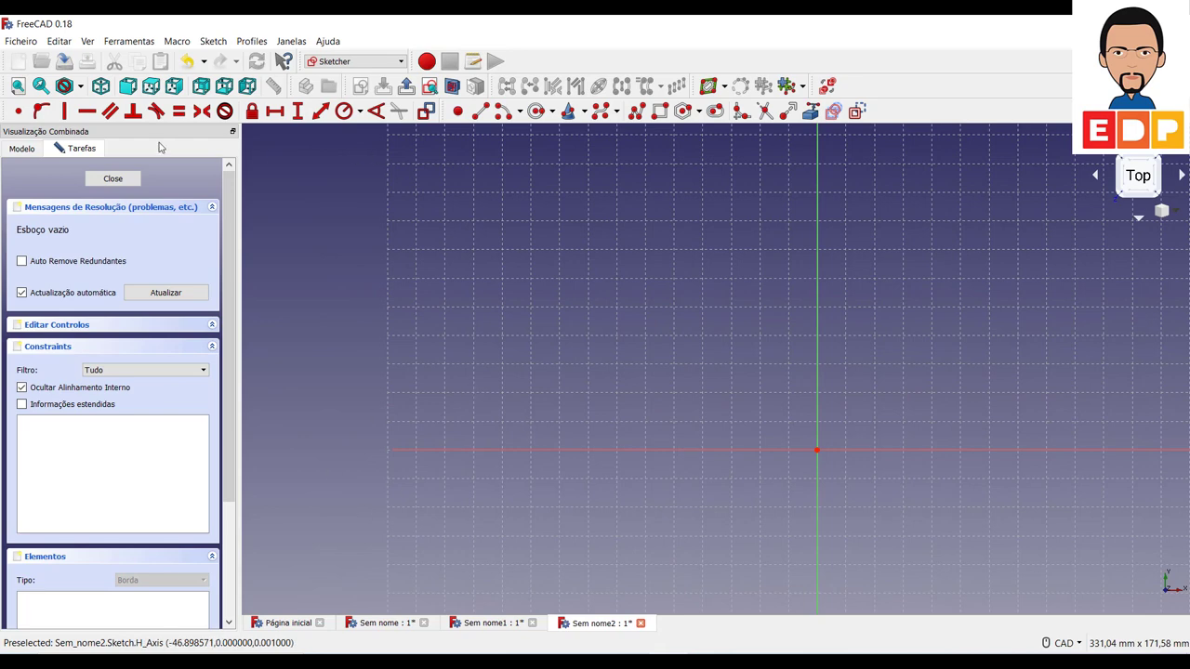
- Draw an open polyline with two uprights, short top edges, end edges and a long base
click(637, 111)
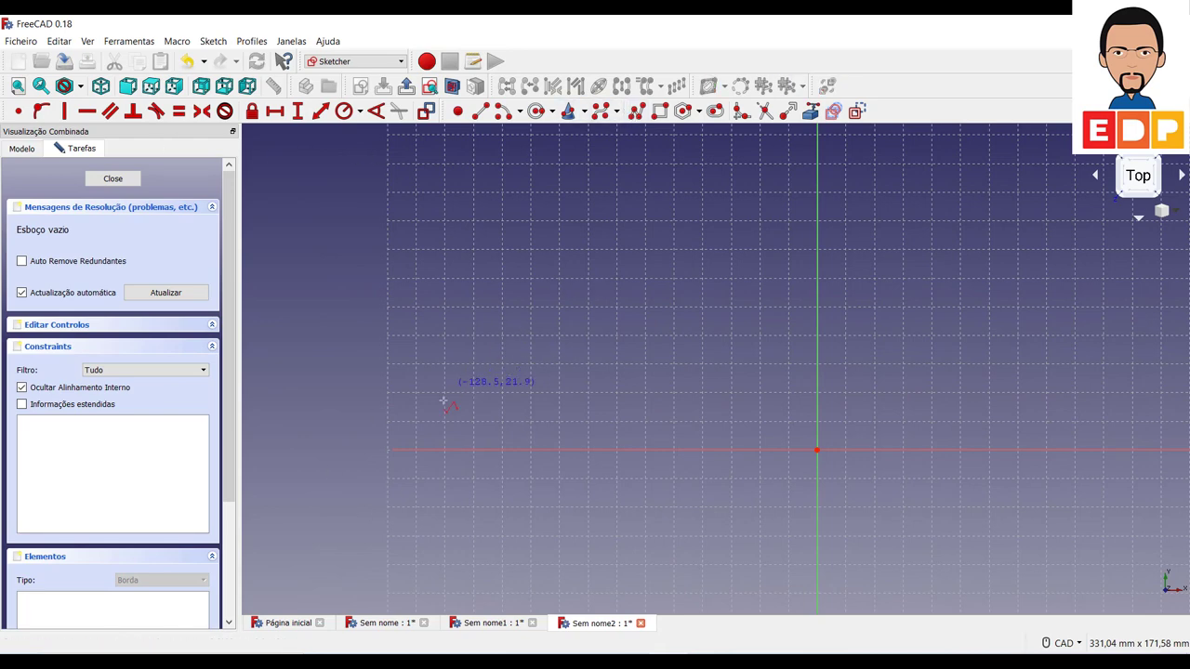
click(546, 222)
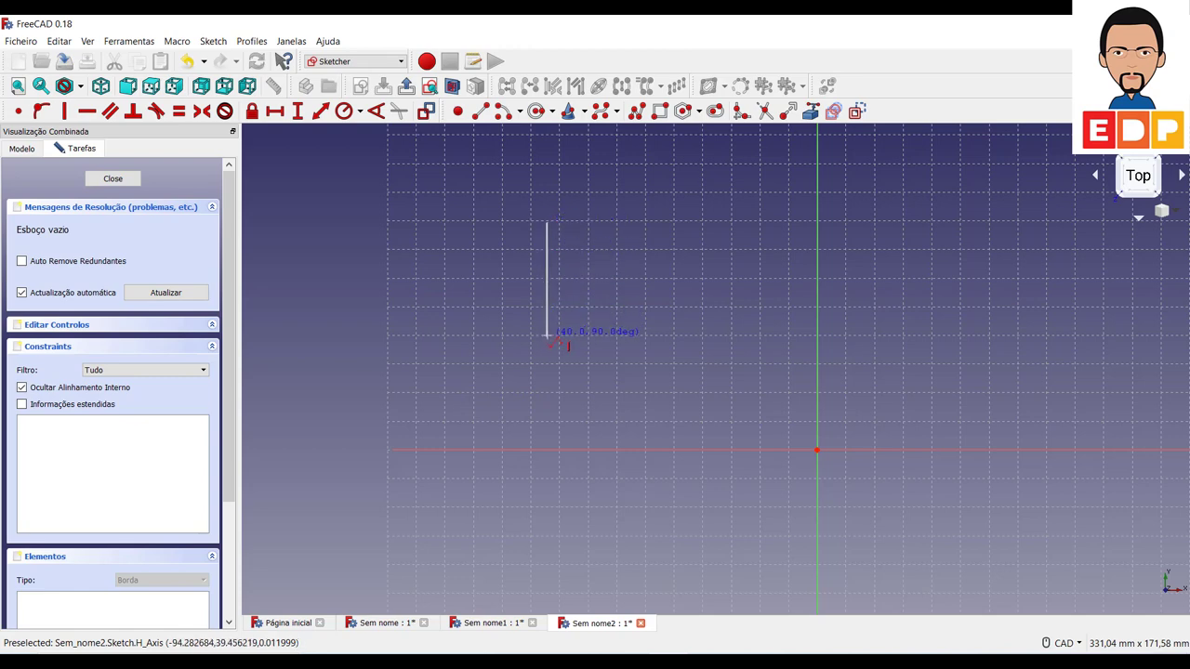
click(548, 335)
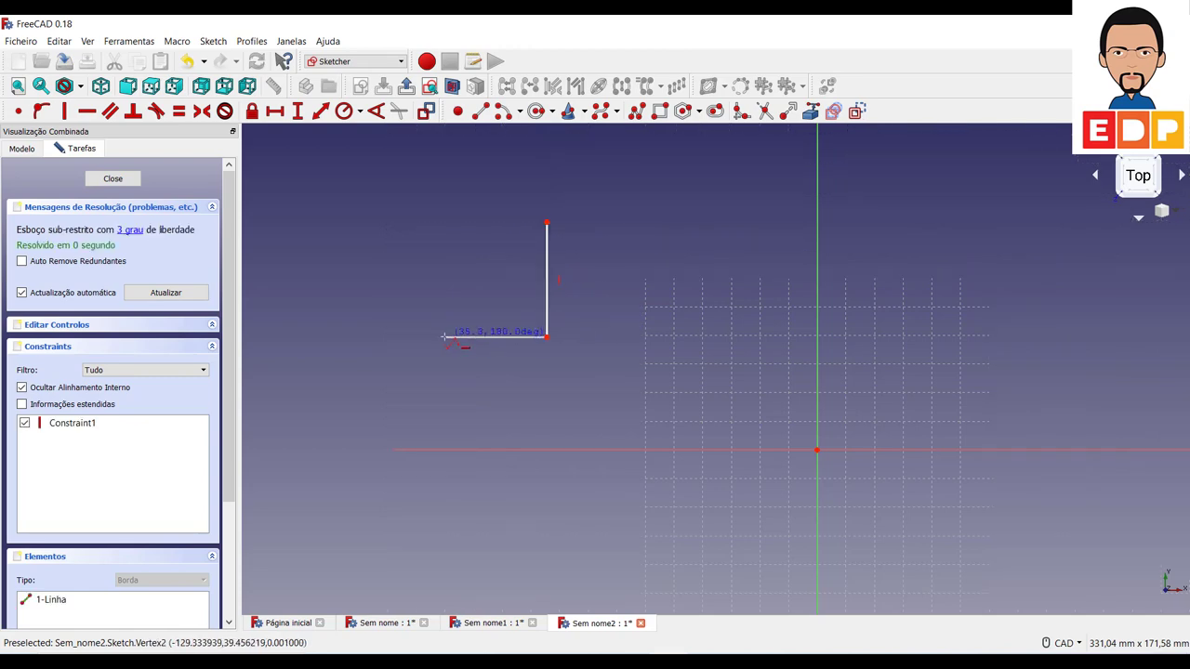
click(442, 338)
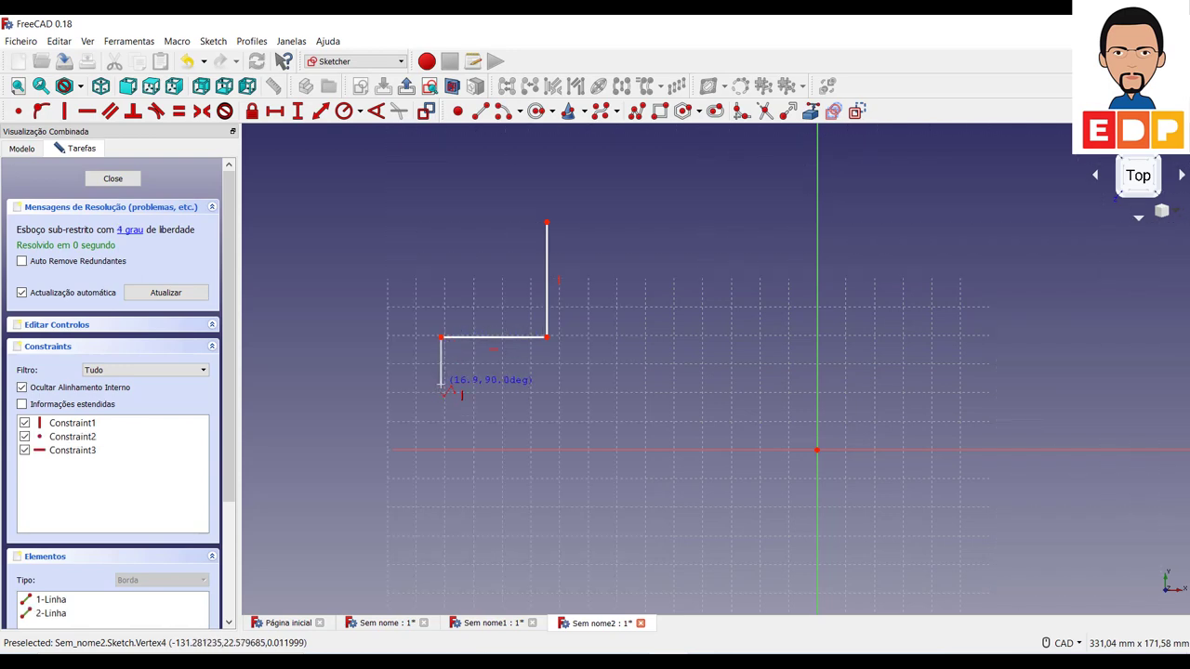
click(442, 384)
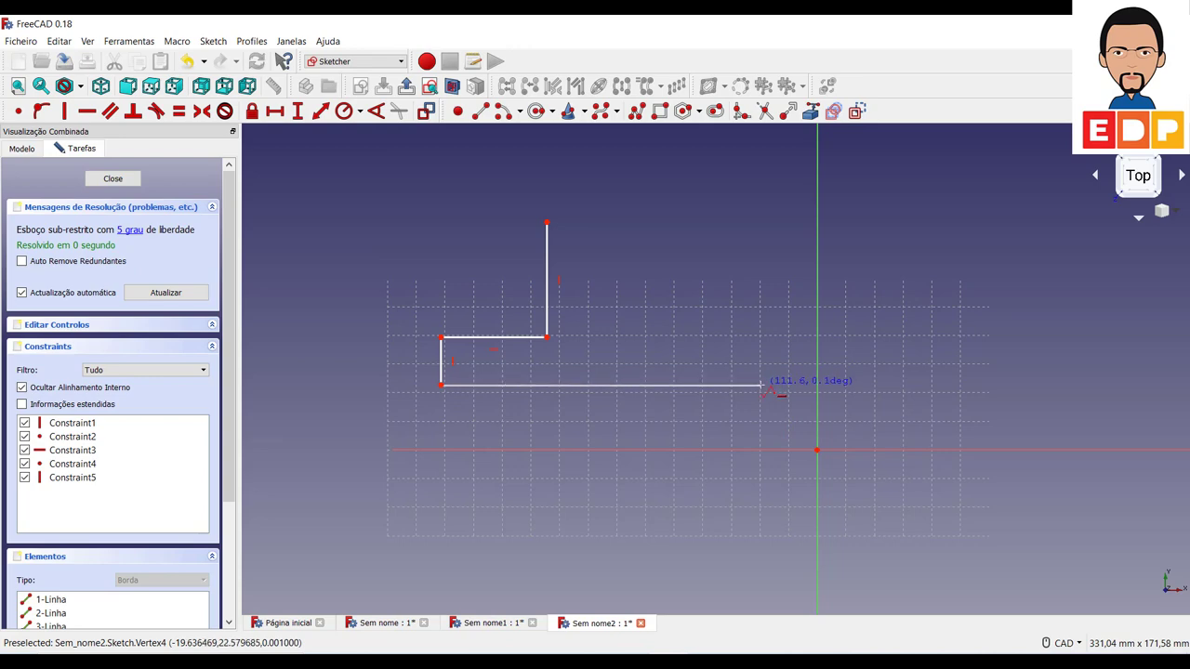
click(760, 384)
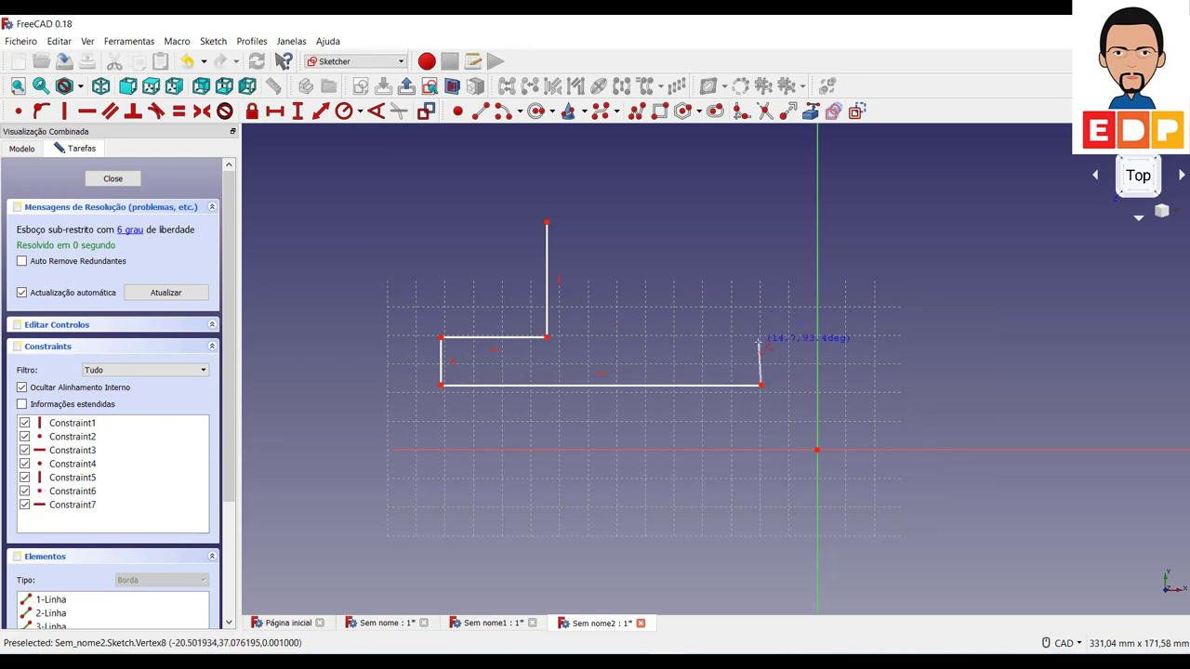
click(760, 343)
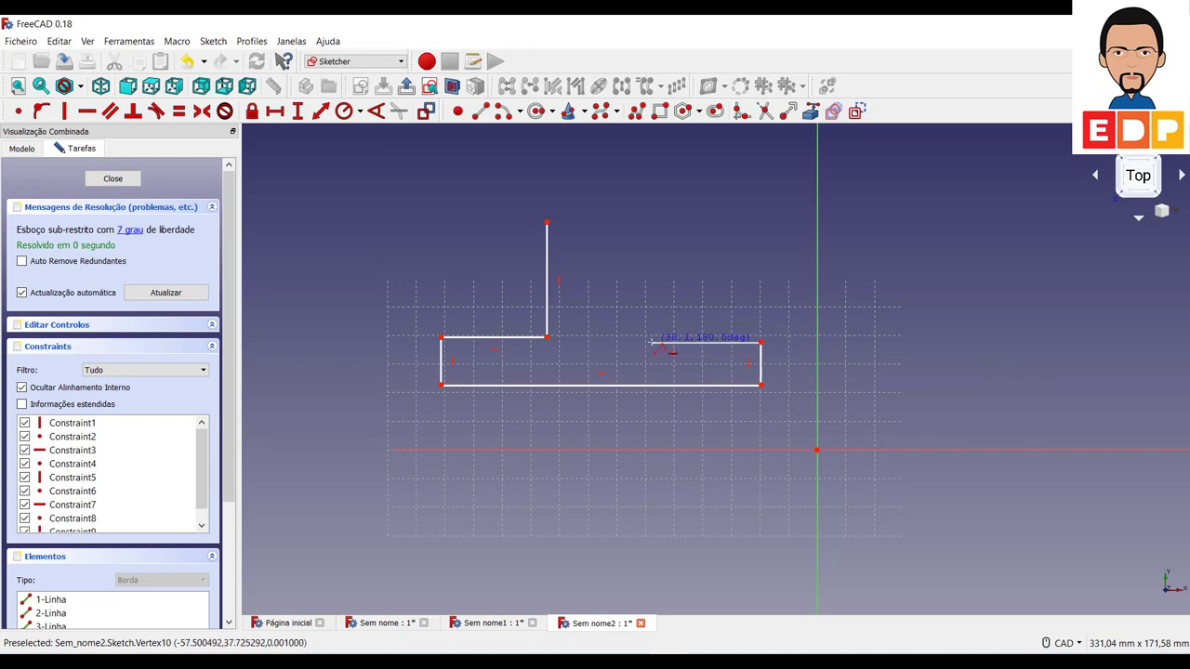
click(652, 343)
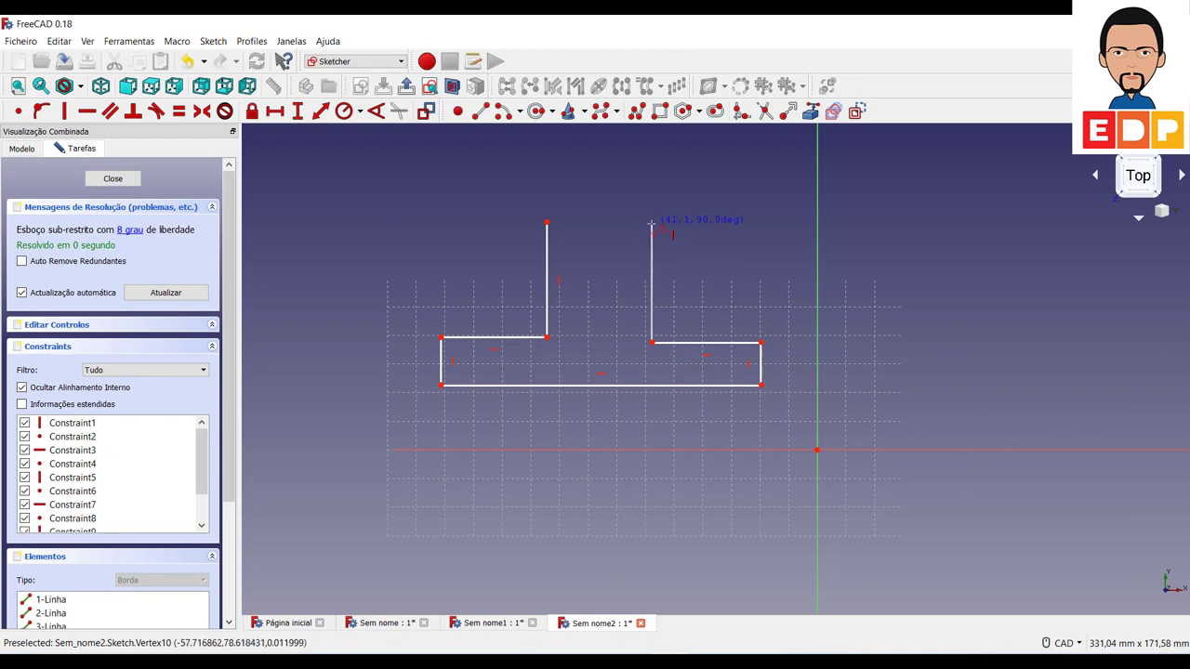
click(653, 224)
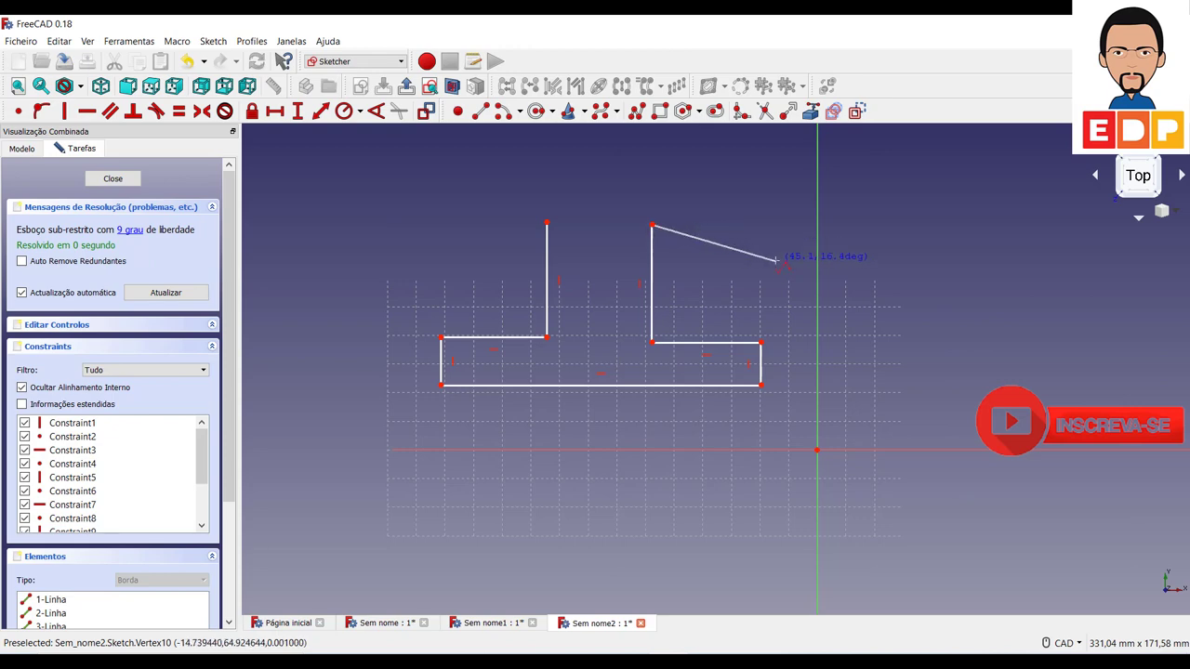
key(Escape)
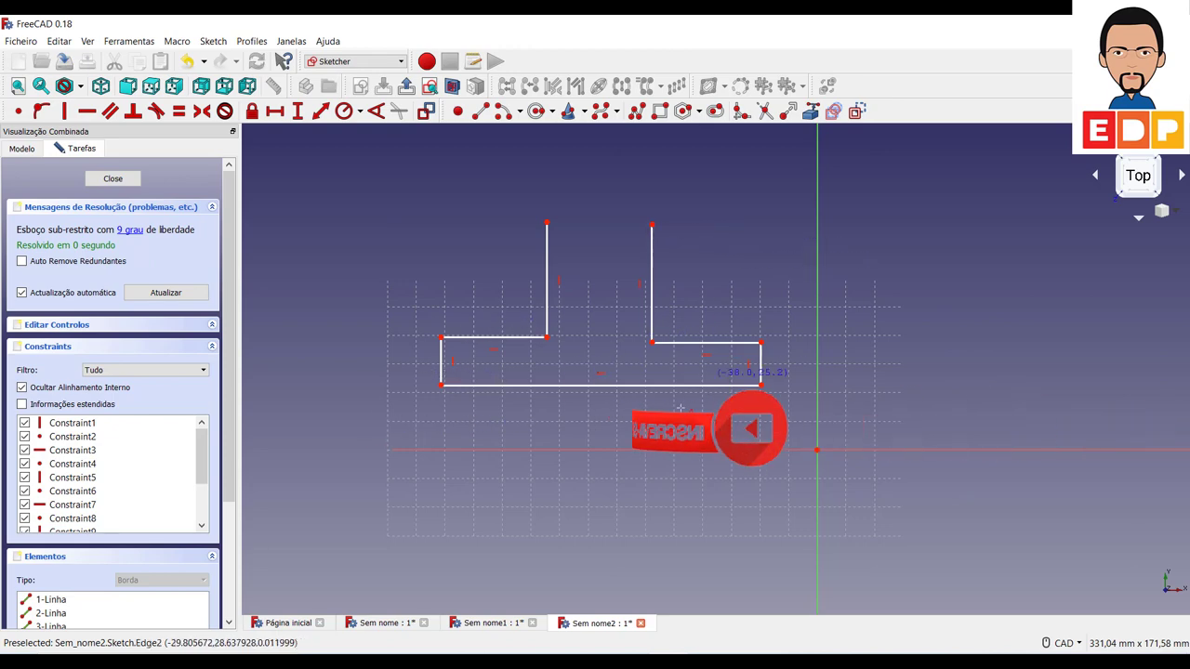
key(Escape)
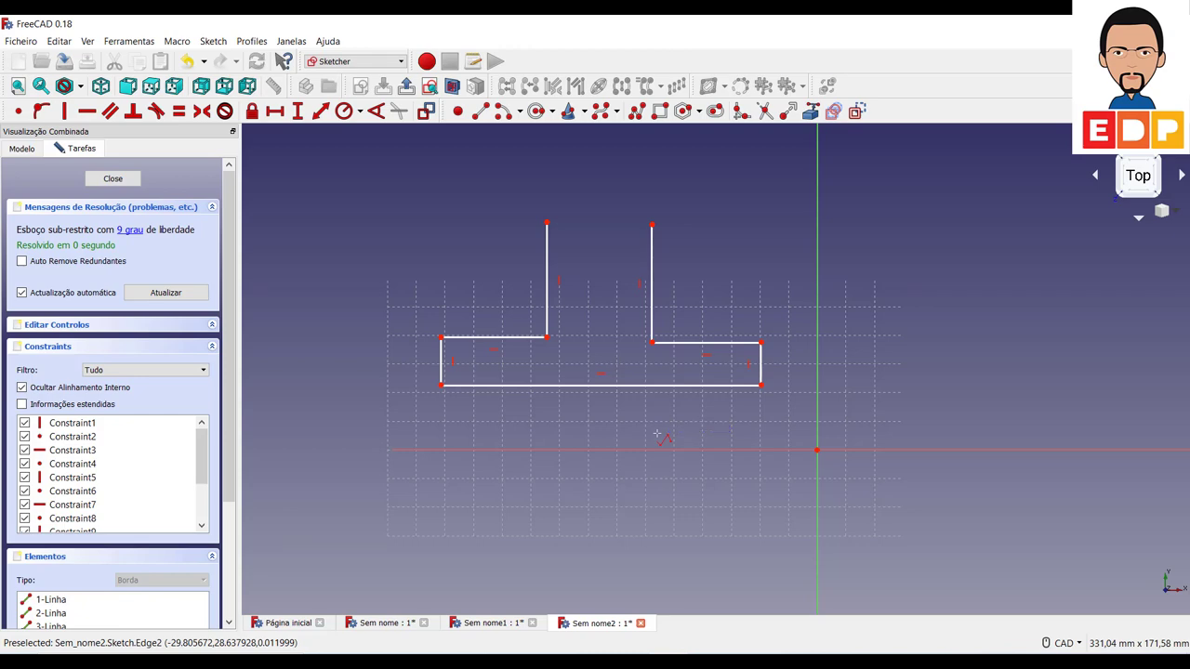
- Give the right end edge a 20 mm height and make the left end edge equal to it
click(760, 381)
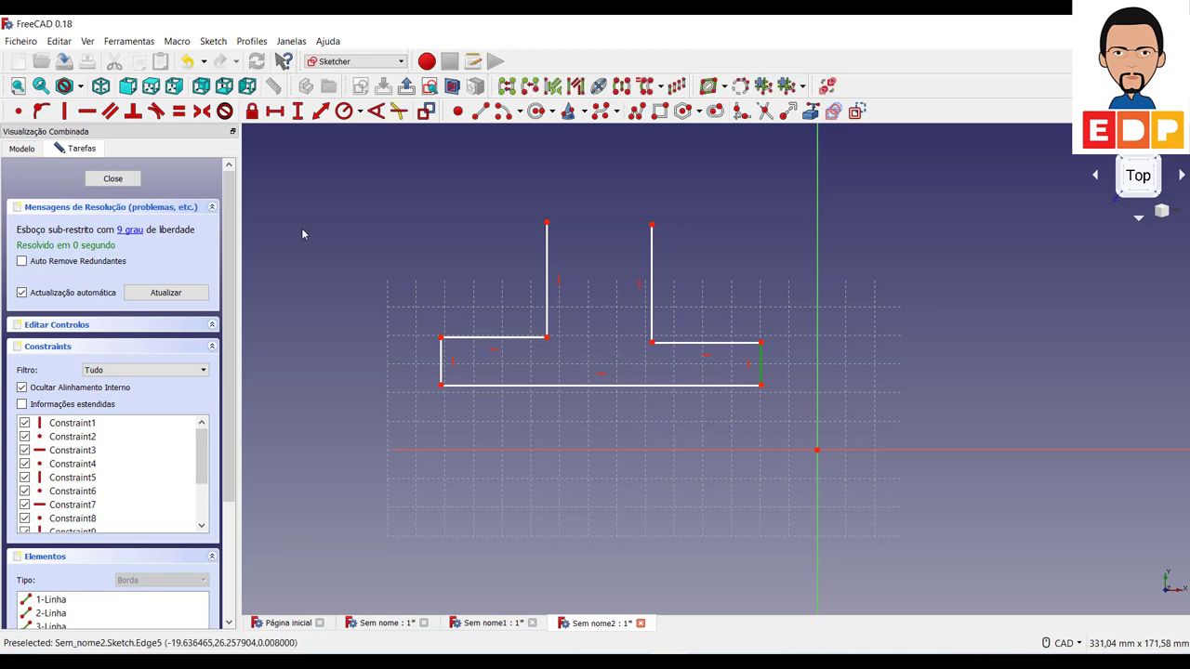
click(298, 111)
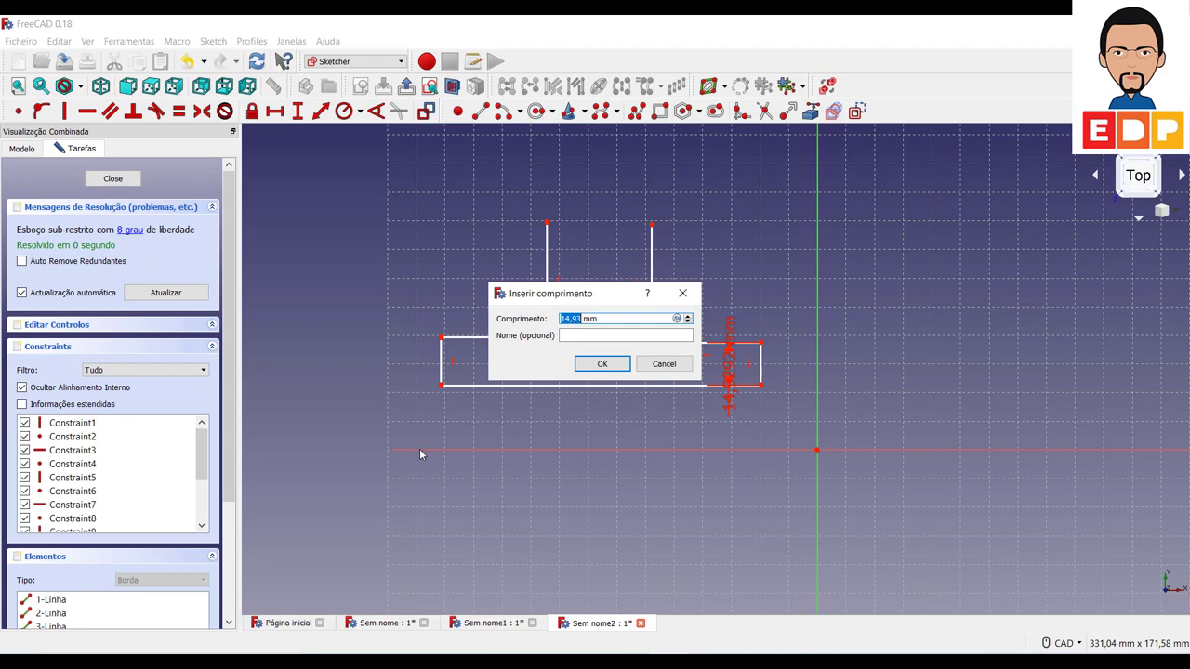
text(20)
key(Return)
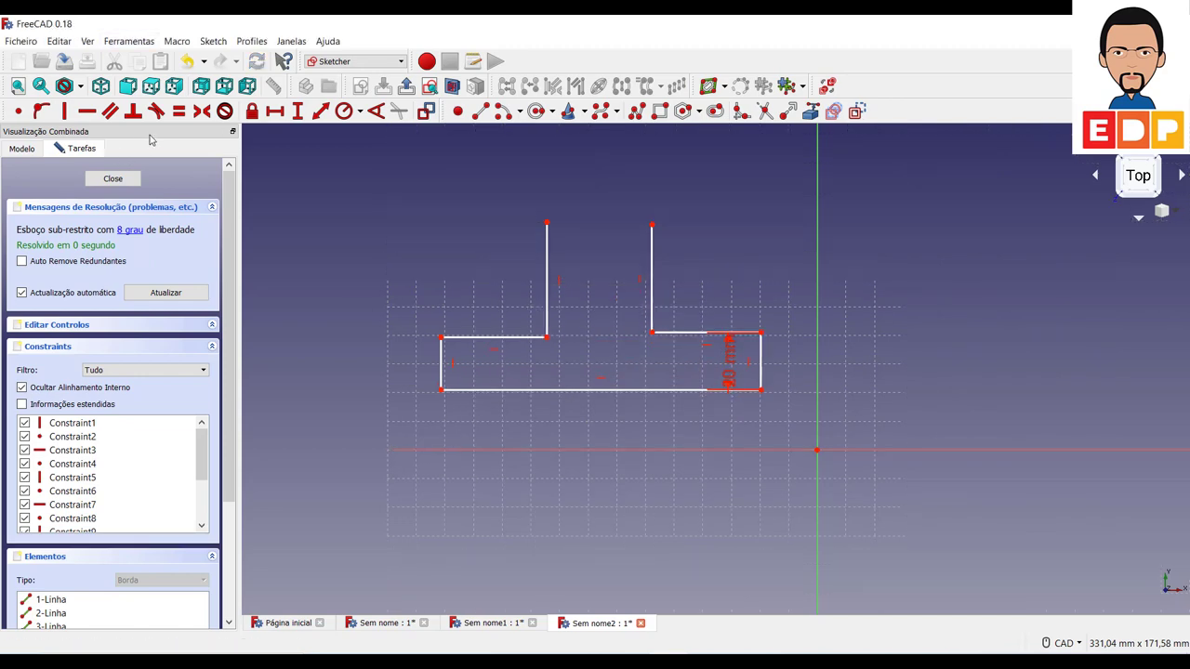
click(760, 363)
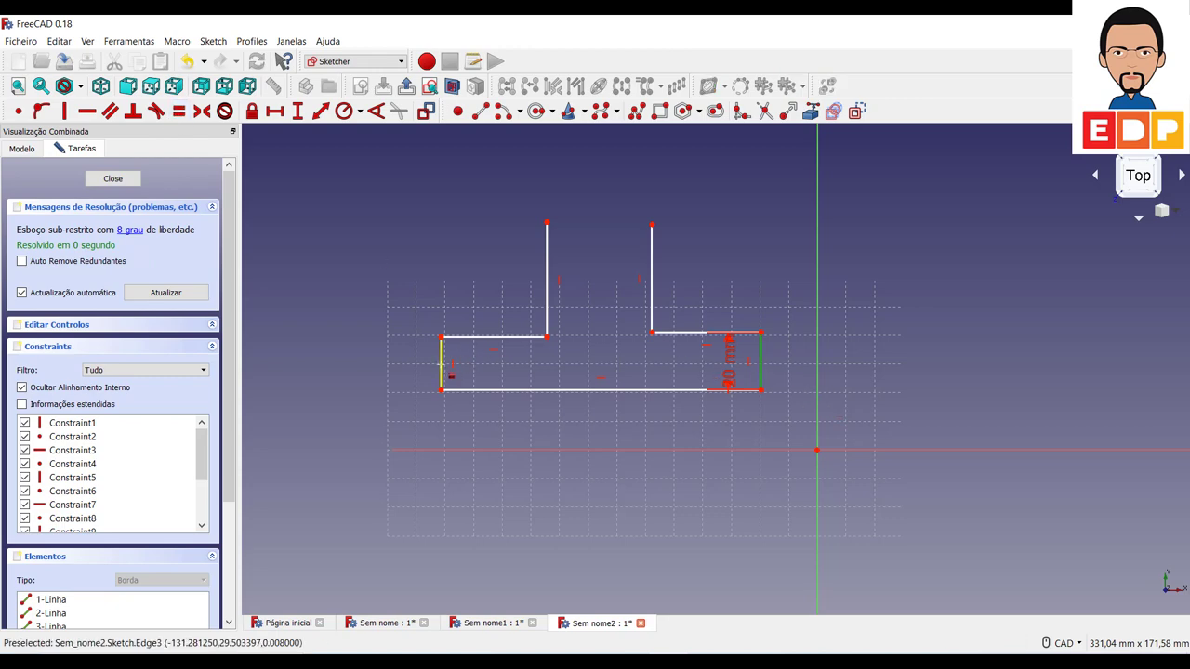
click(442, 370)
key(e)
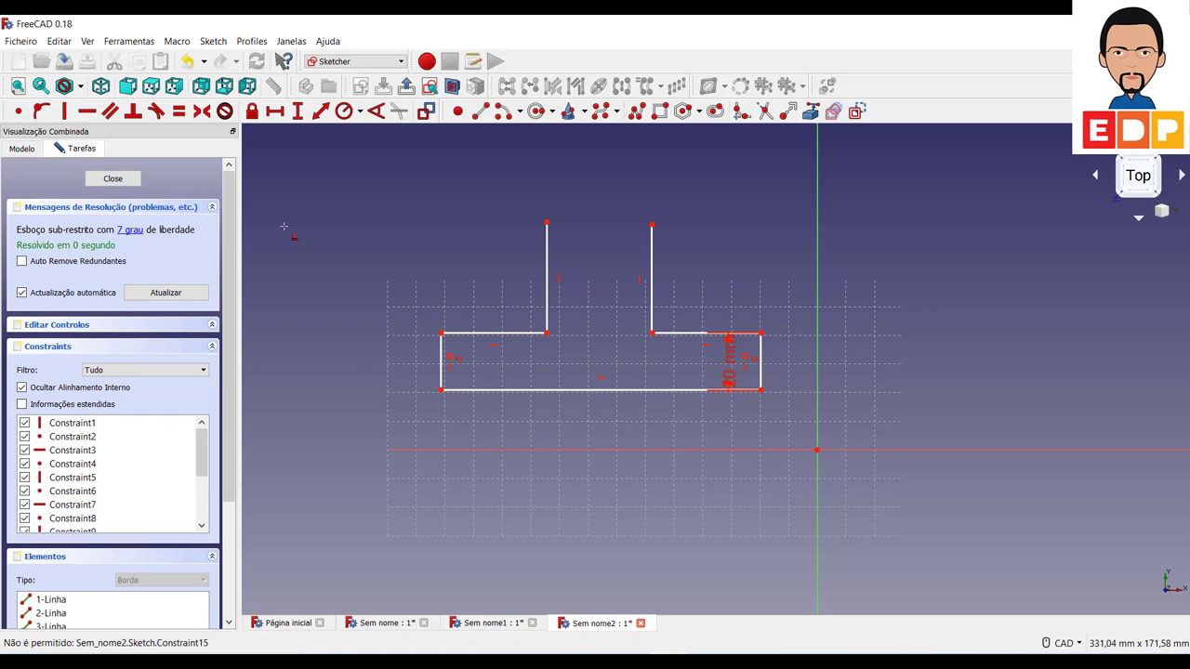
- Set the bottom edge to 100 mm and the top-left edge to 30 mm horizontally
click(287, 111)
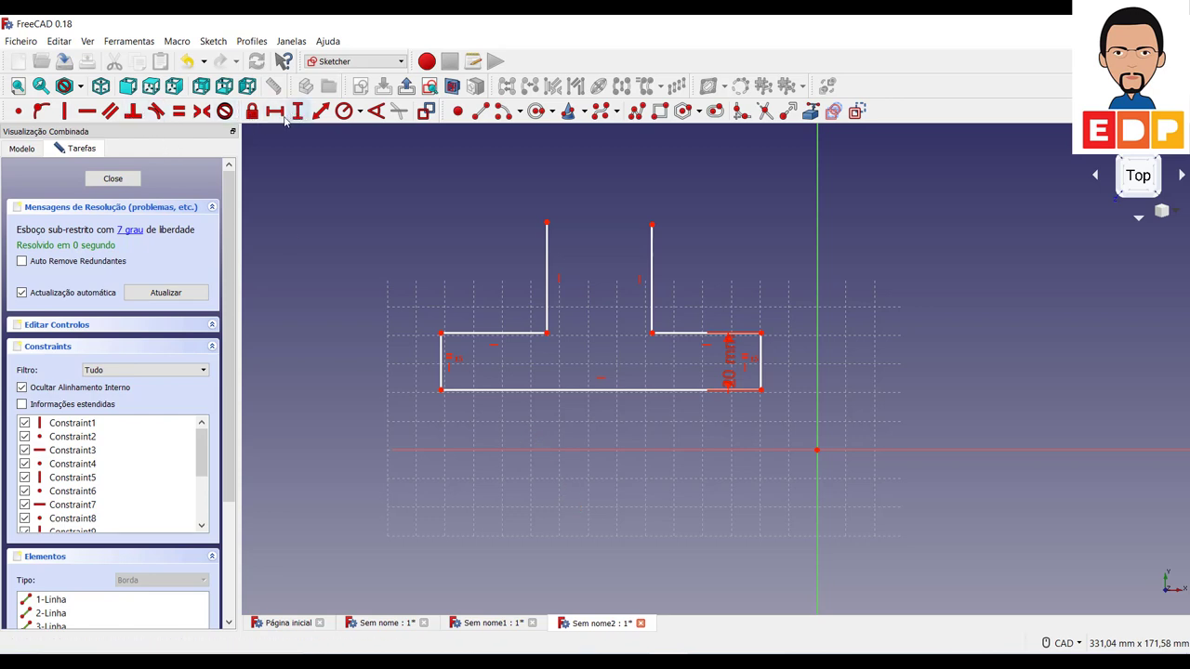
click(549, 391)
text(1)
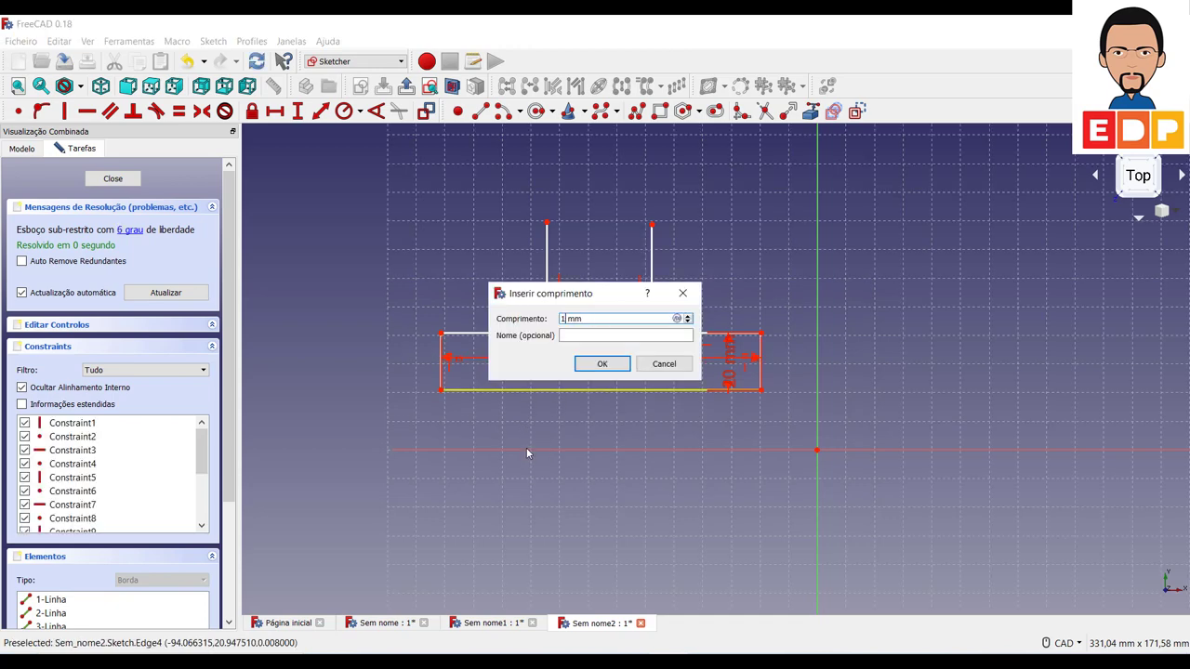
text(00)
key(Return)
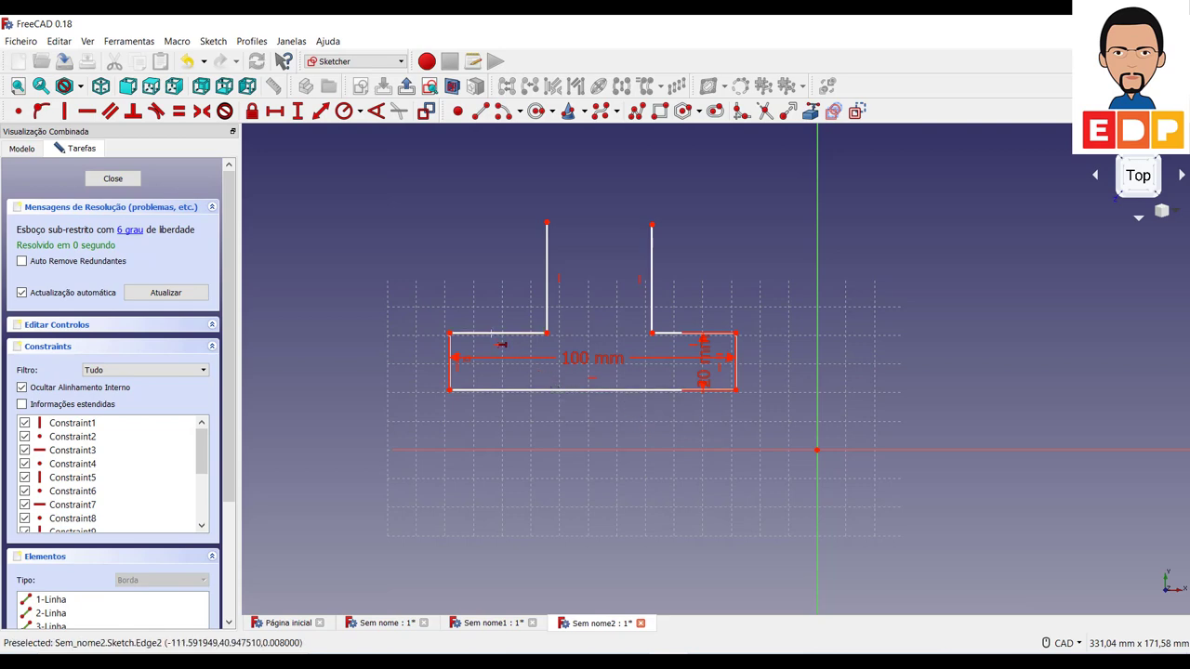
click(494, 333)
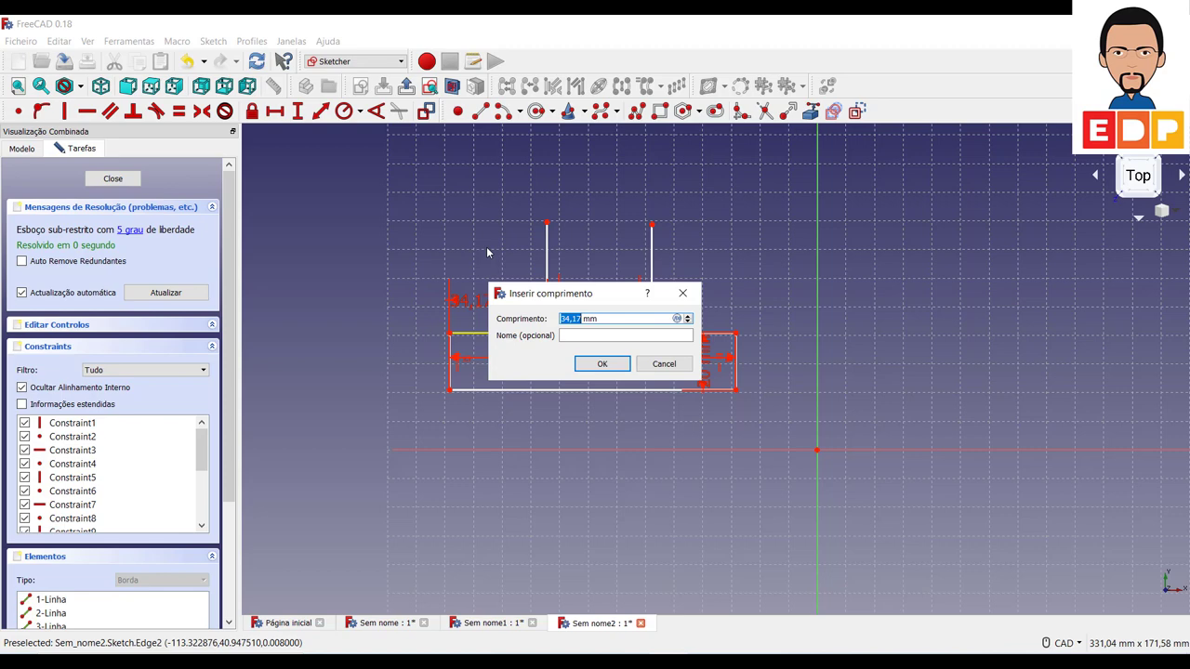
text(3)
key(Return)
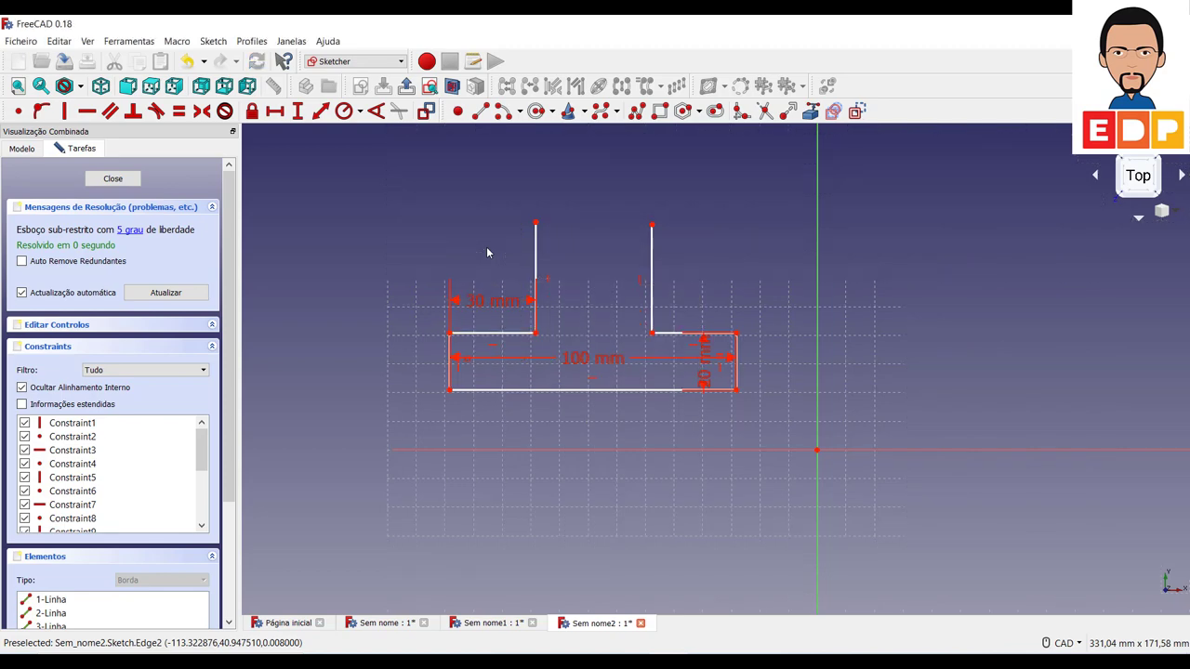
- Make the top-right edge equal to the top-left edge
click(182, 111)
click(509, 334)
click(706, 334)
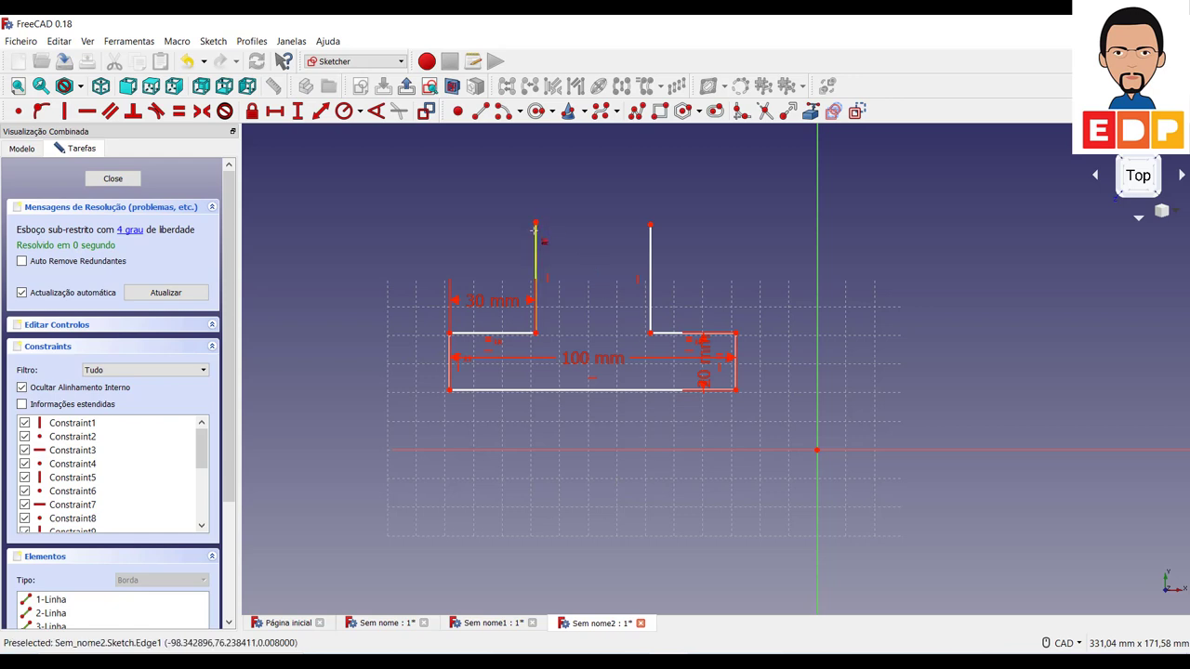
- Give the left upright a 40 mm height and make the right upright equal to it
click(299, 113)
click(536, 253)
text(4)
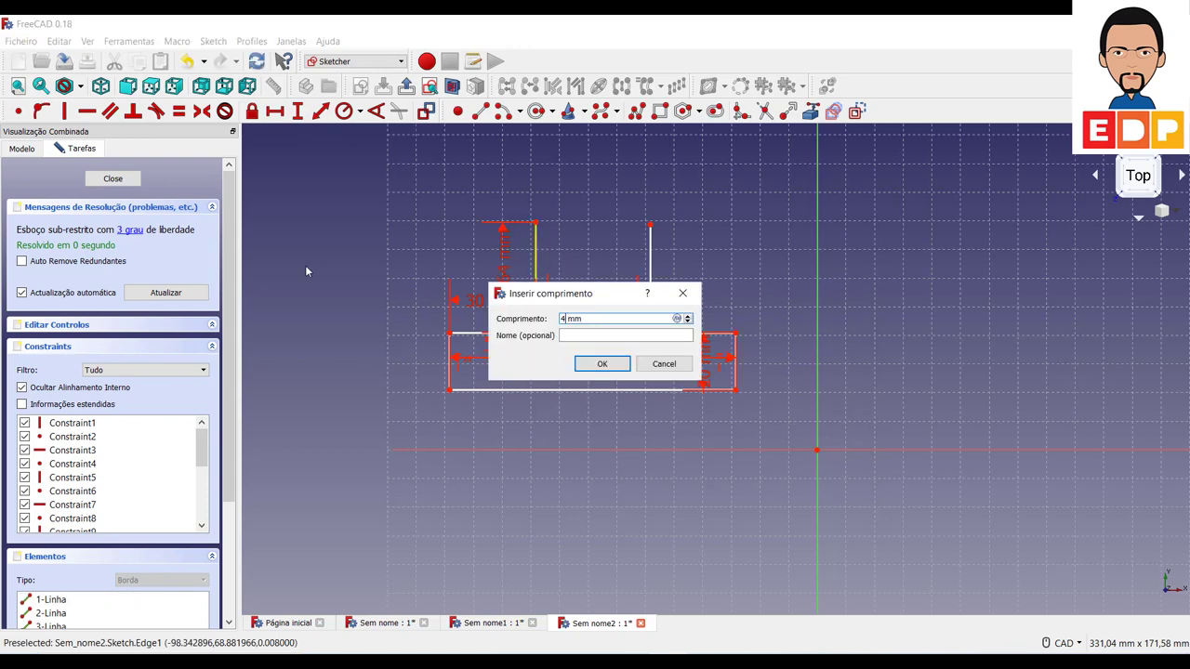
text(0)
key(Return)
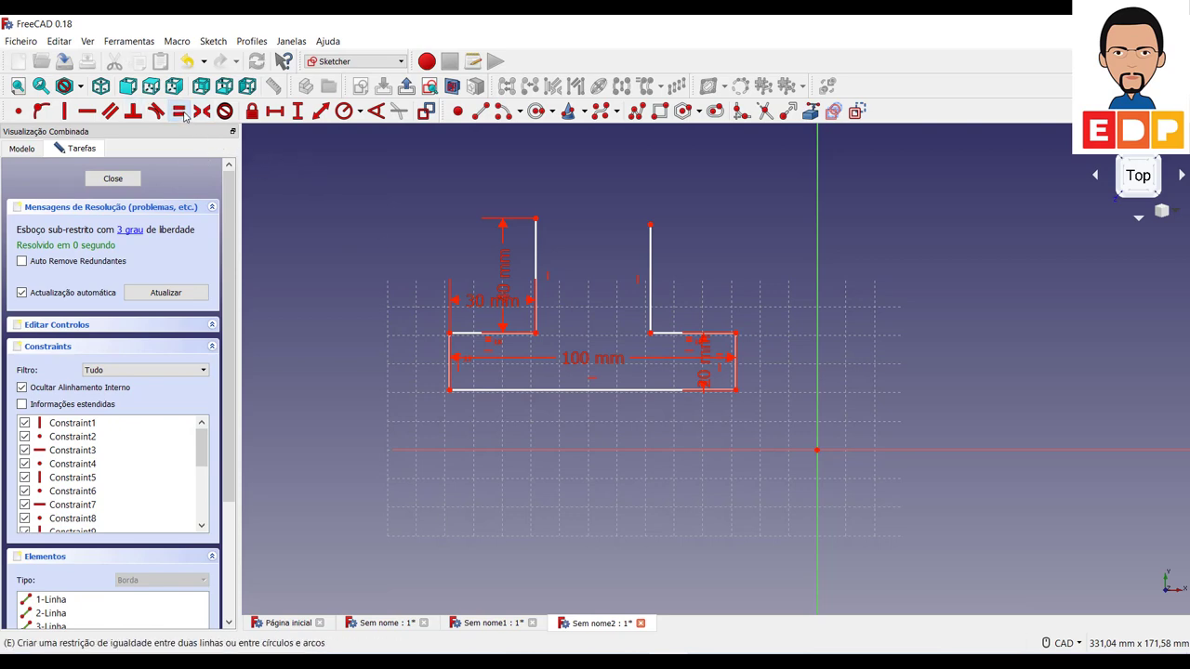
click(536, 271)
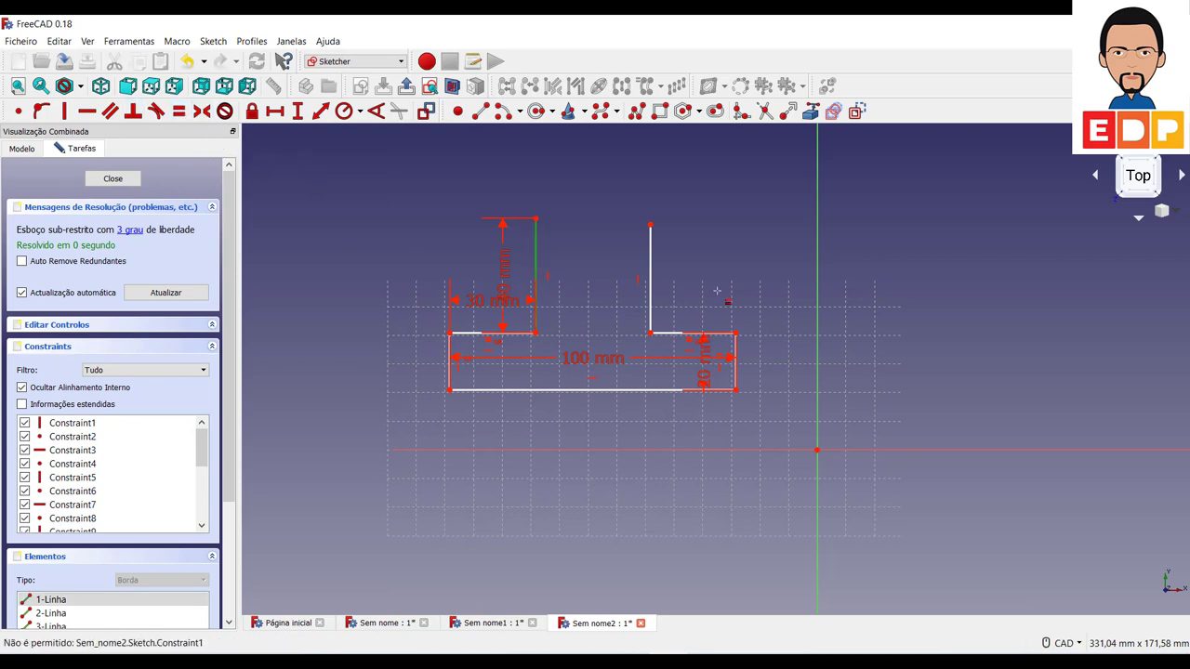
click(650, 268)
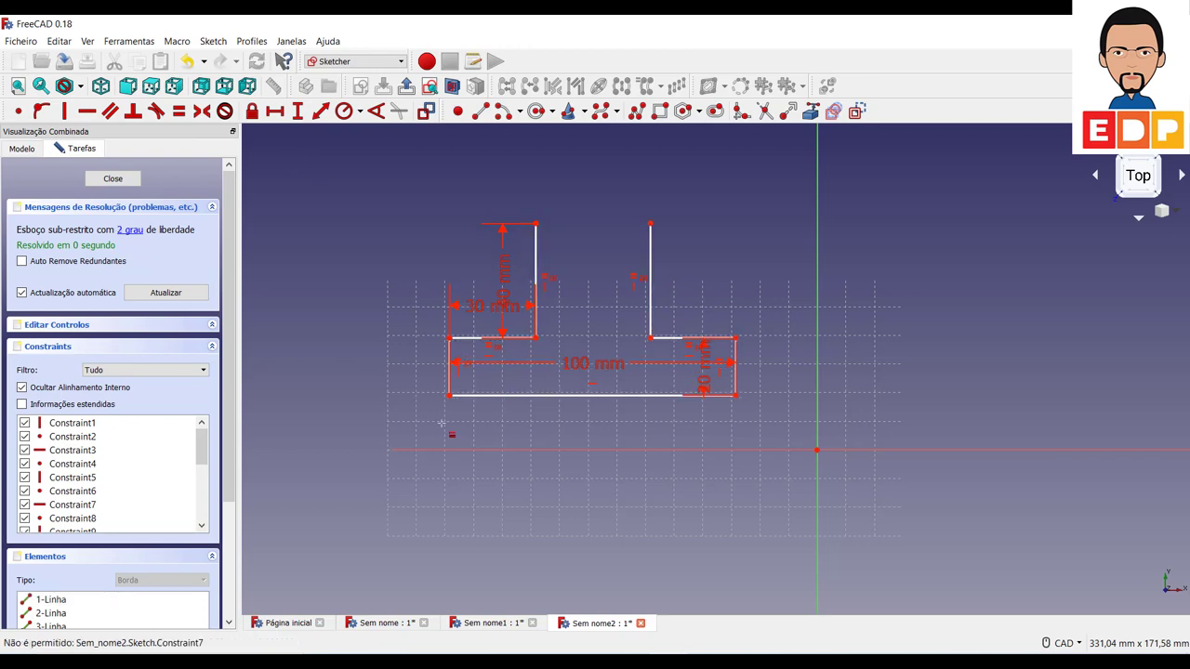
- Move the 100 and 30 mm labels below, 40 mm left and 20 mm right of the profile
drag(592, 363, 570, 485)
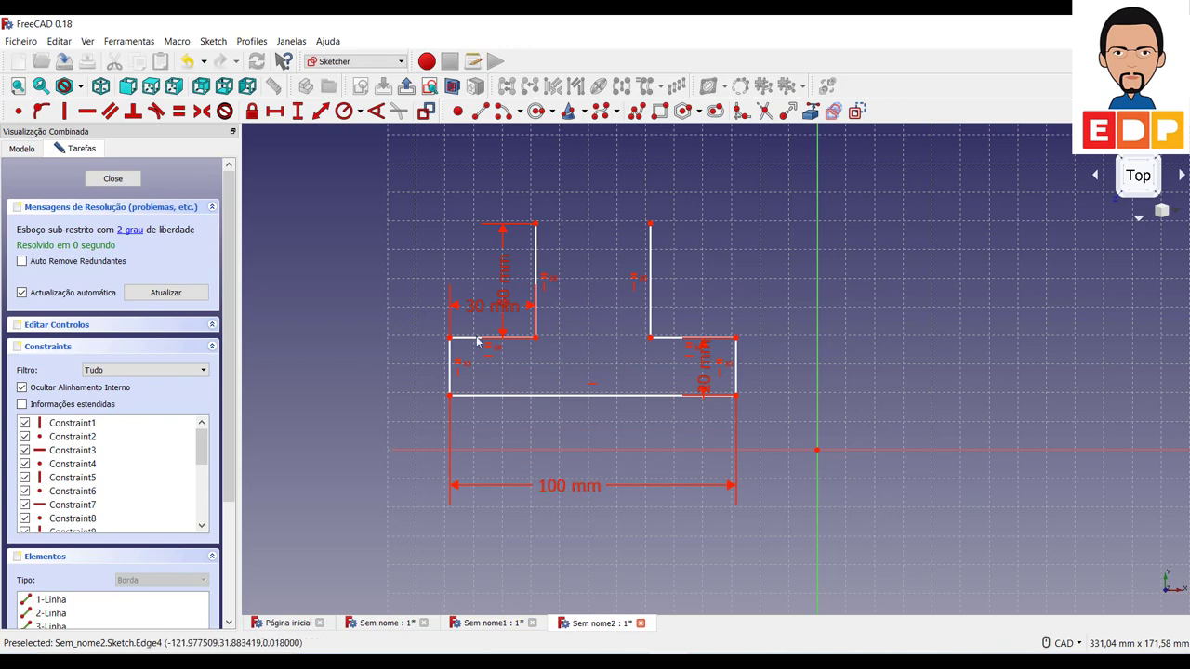
drag(496, 305, 507, 460)
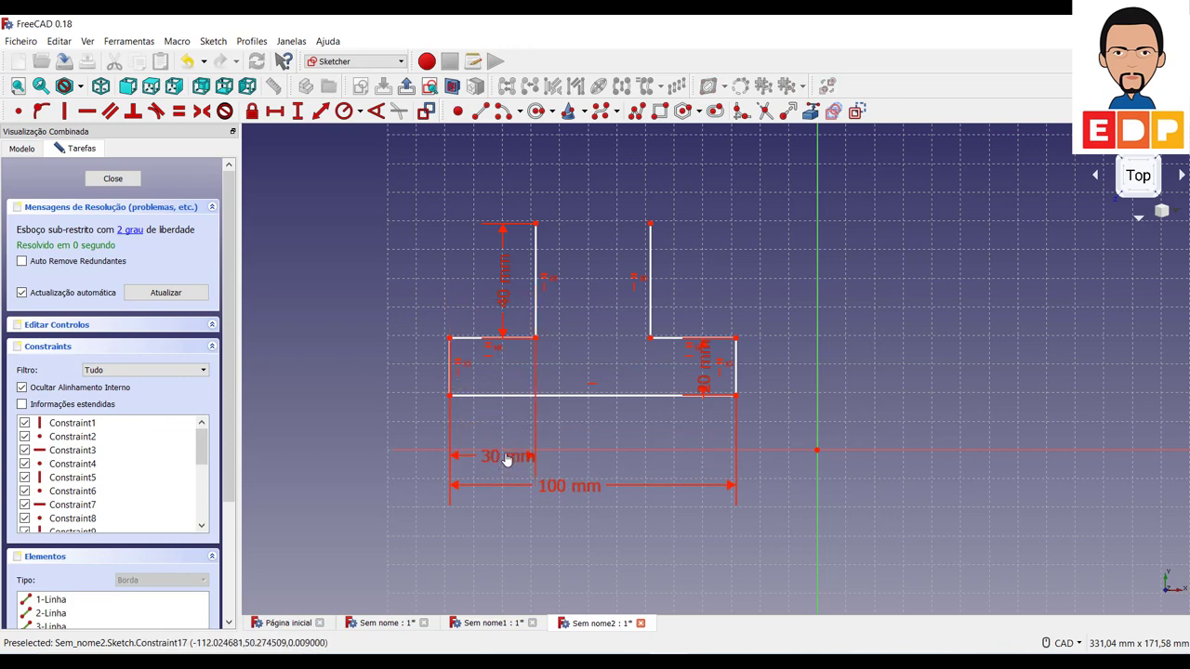
drag(502, 298, 359, 300)
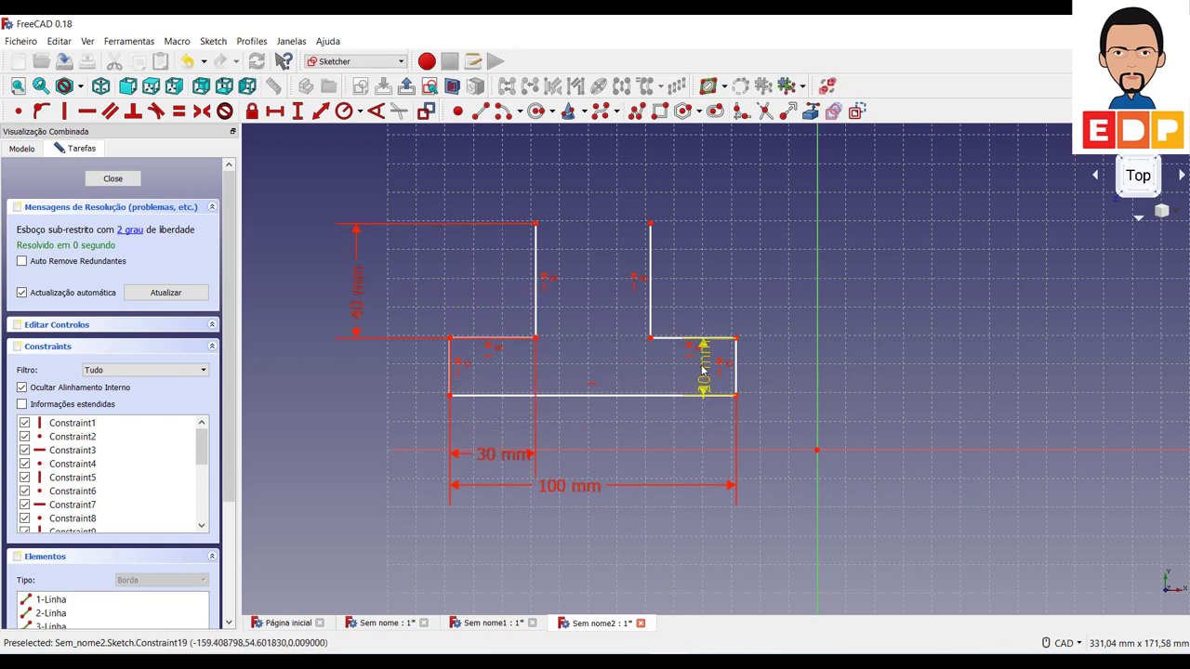
drag(704, 370, 790, 376)
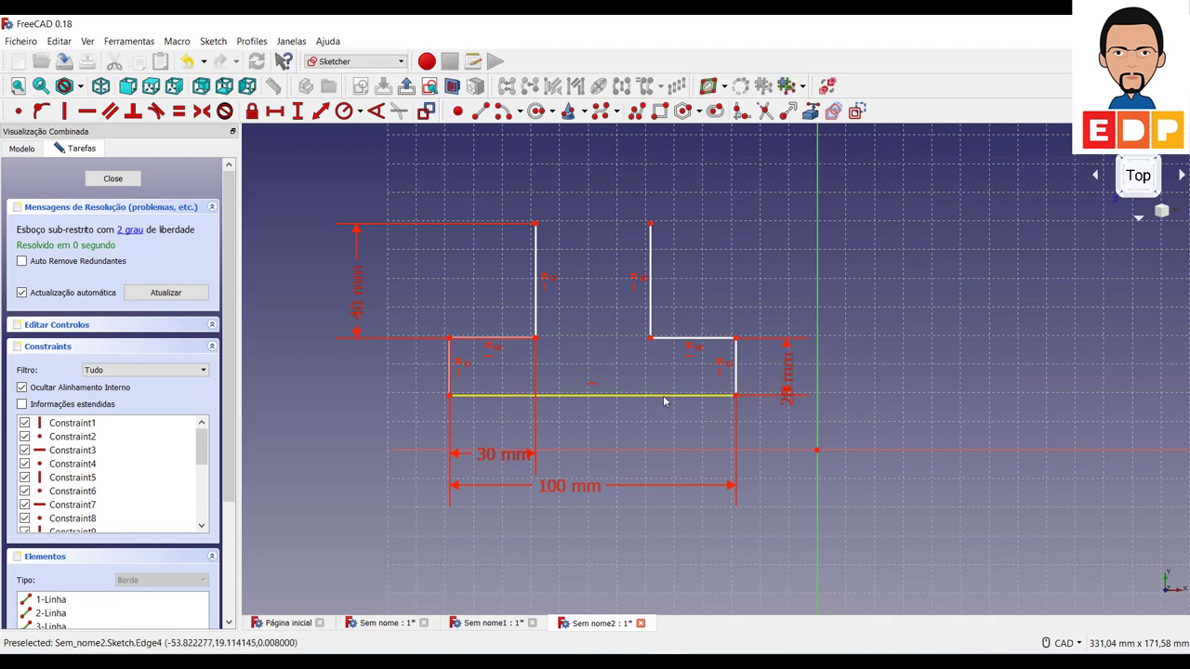
mouse_move(664, 402)
middle_down()
mouse_move(597, 443)
mouse_move(915, 504)
mouse_move(898, 425)
mouse_move(864, 446)
mouse_move(879, 292)
mouse_move(511, 412)
mouse_move(625, 397)
middle_up()
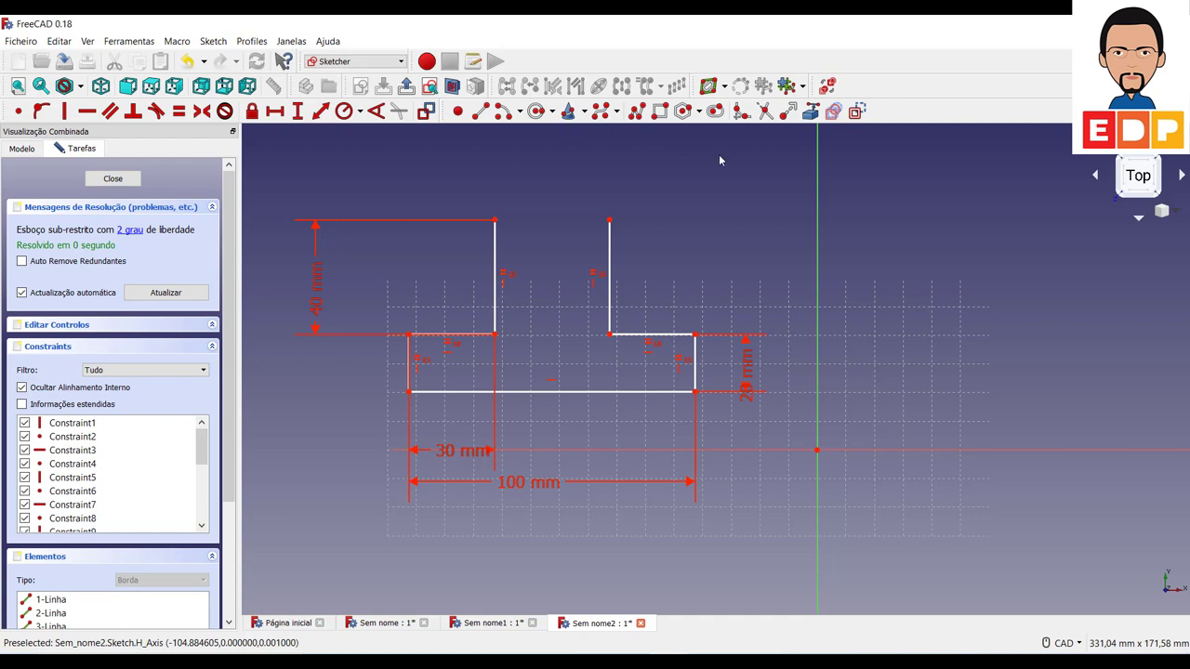
- Draw a centre-point arc from the stem's top-left corner to its top-right corner
click(503, 110)
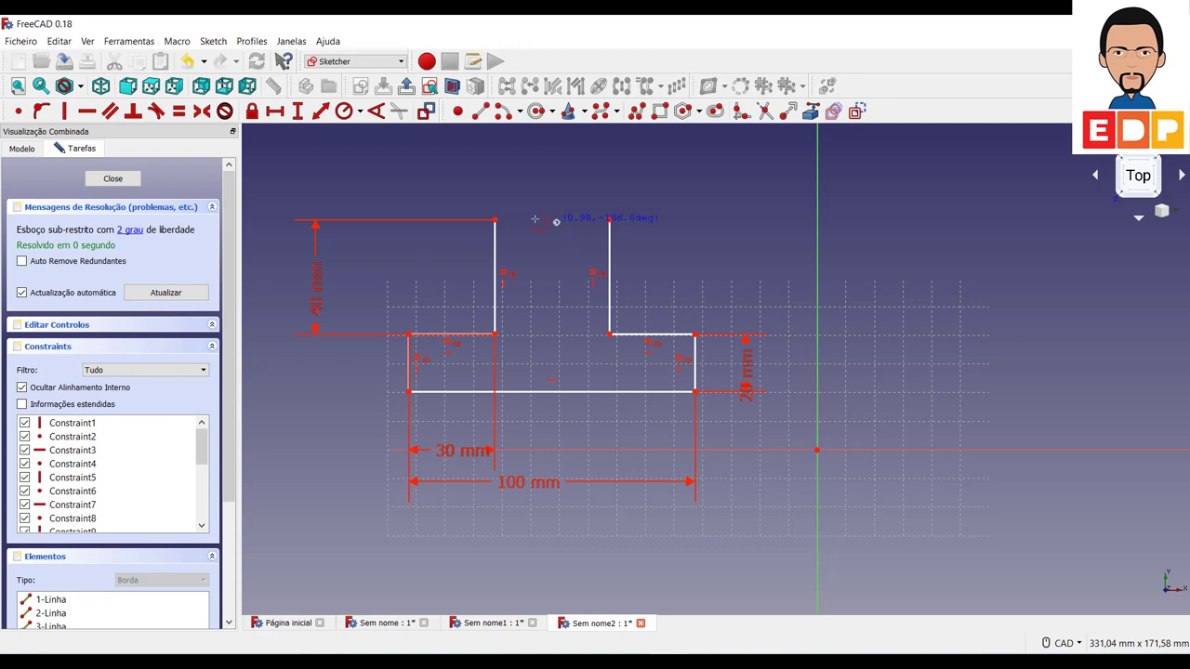
click(556, 221)
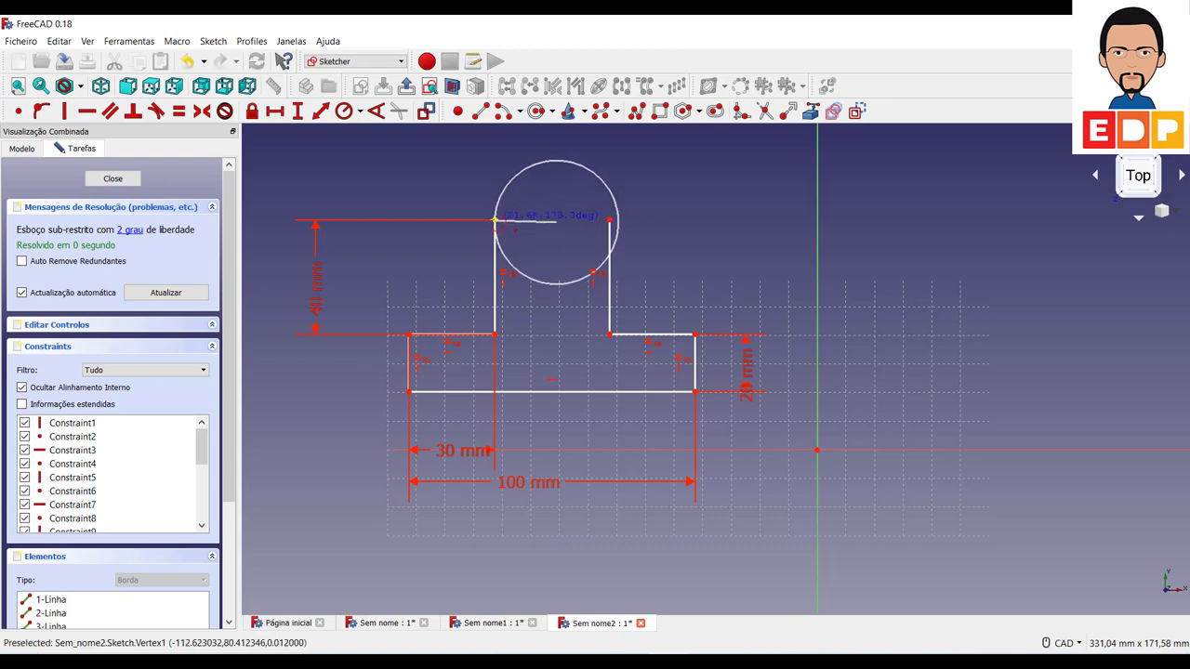
click(494, 220)
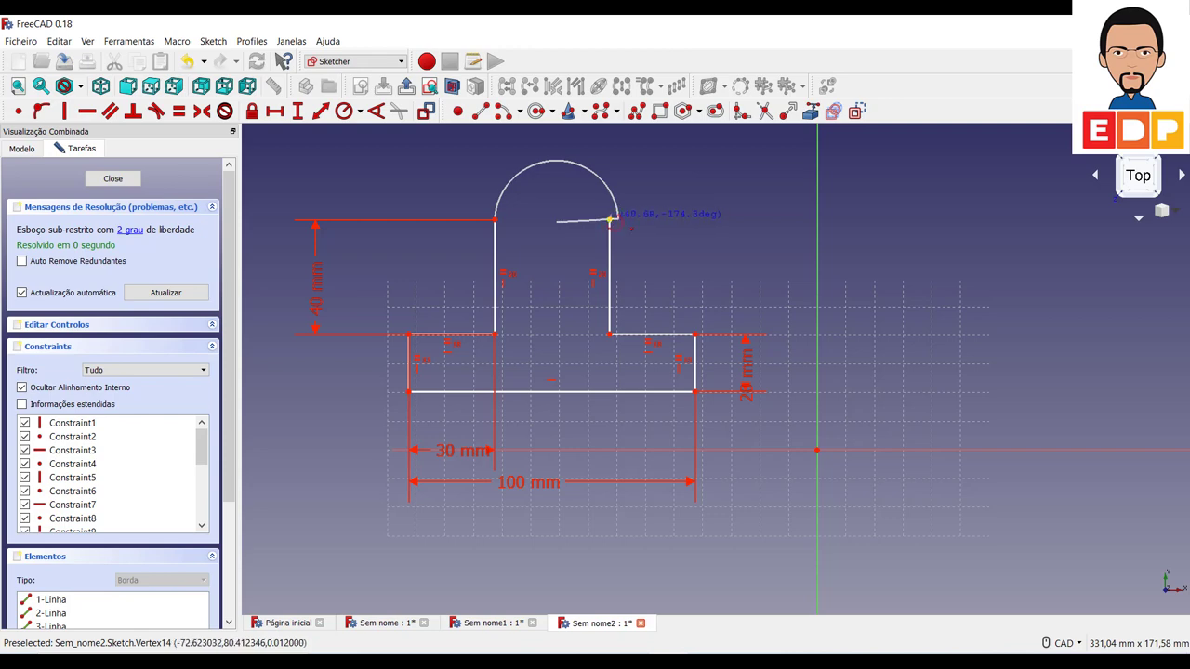
click(610, 220)
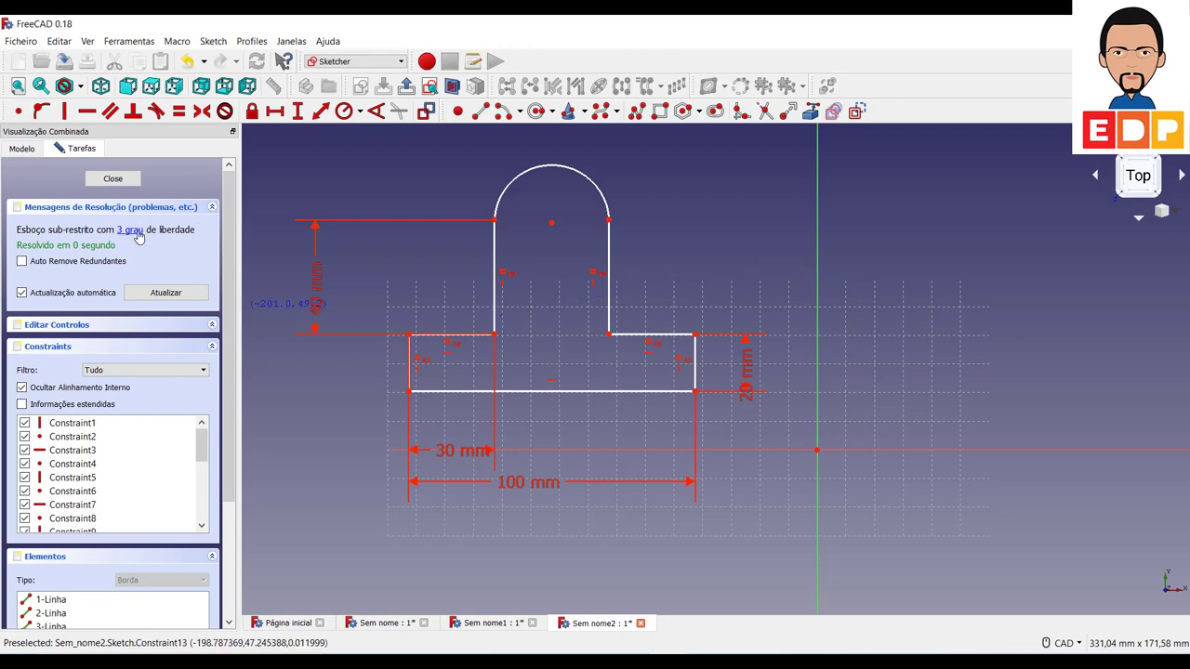
- Constrain the top arc to a 20 mm radius
click(345, 111)
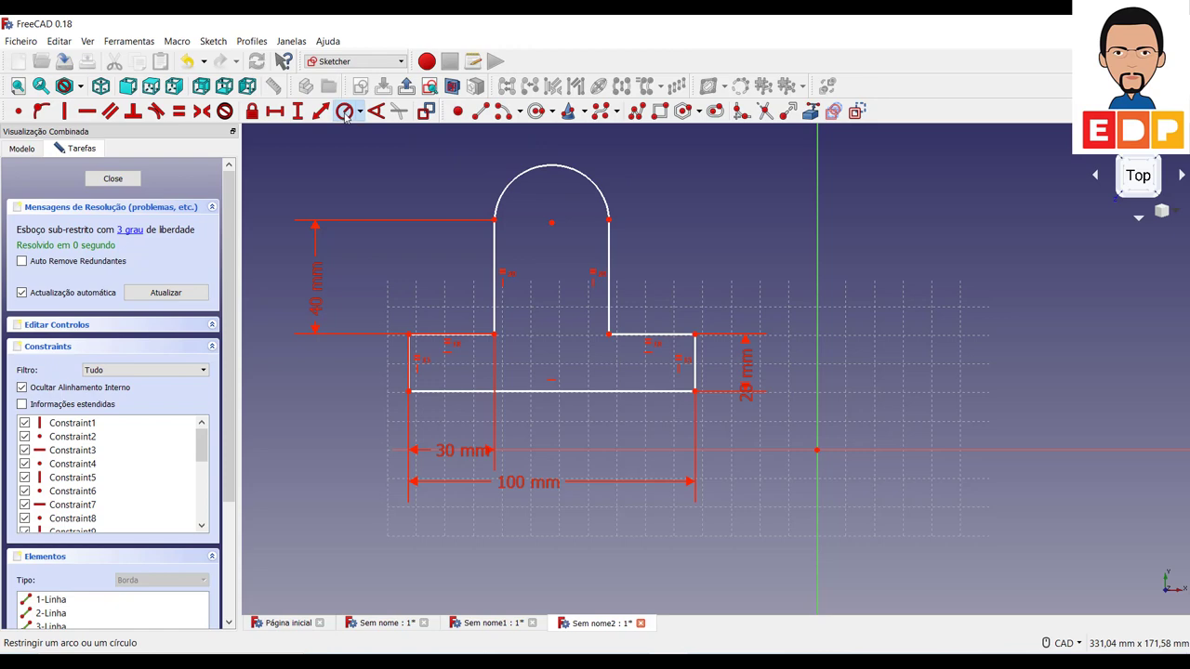
click(606, 199)
text(20)
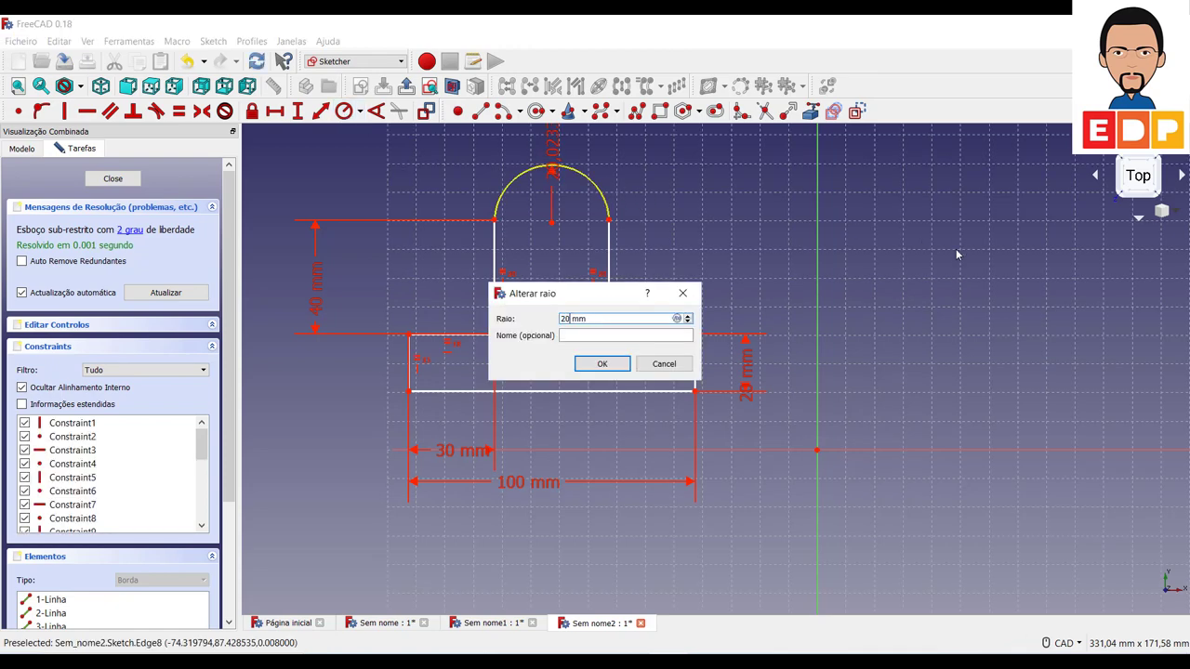
key(Return)
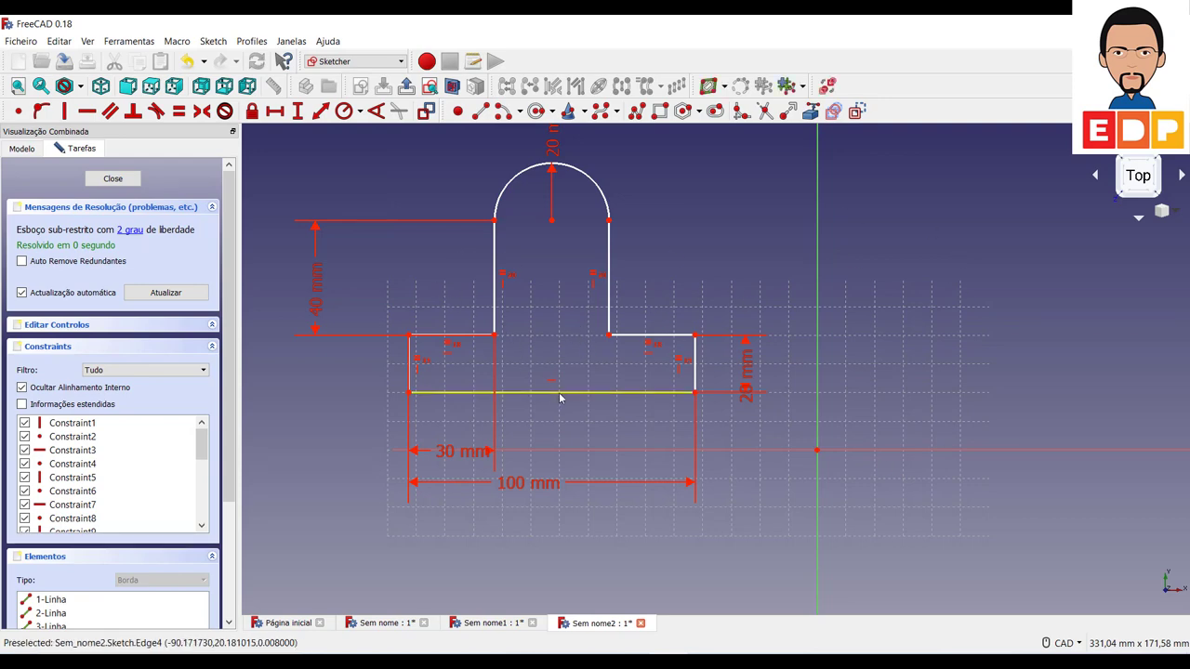
mouse_move(560, 398)
mouse_down()
mouse_move(809, 456)
mouse_move(726, 515)
mouse_move(569, 406)
mouse_up()
drag(545, 373, 559, 390)
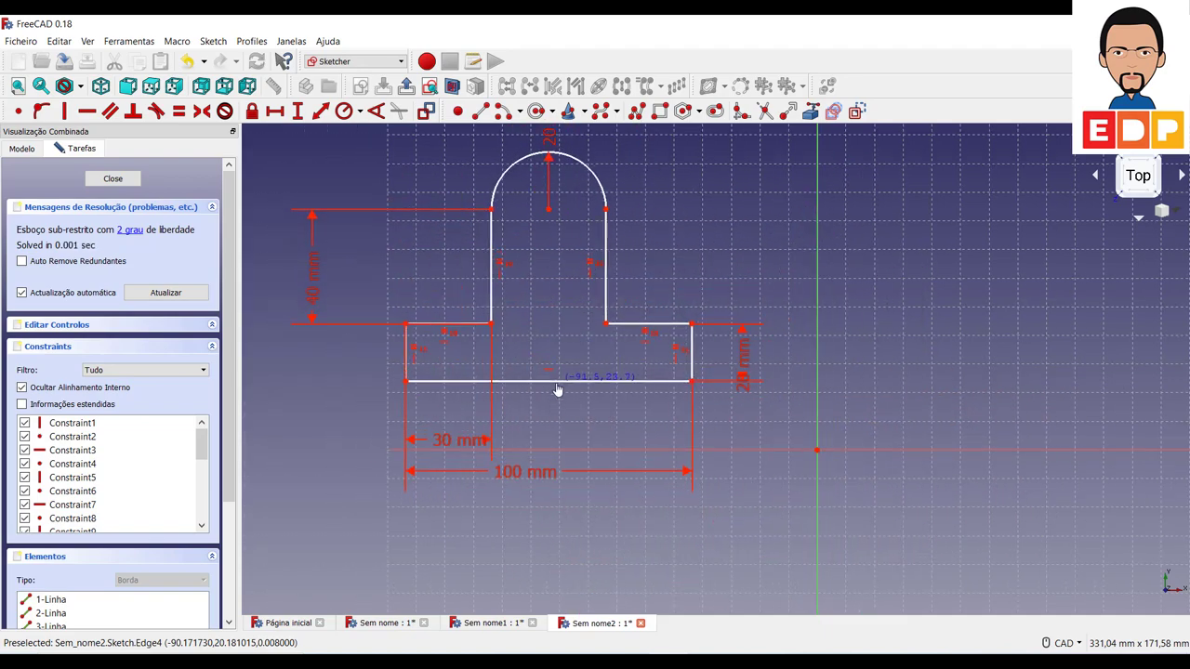
- Make the arc centre coincident with the sketch origin
click(549, 212)
click(816, 451)
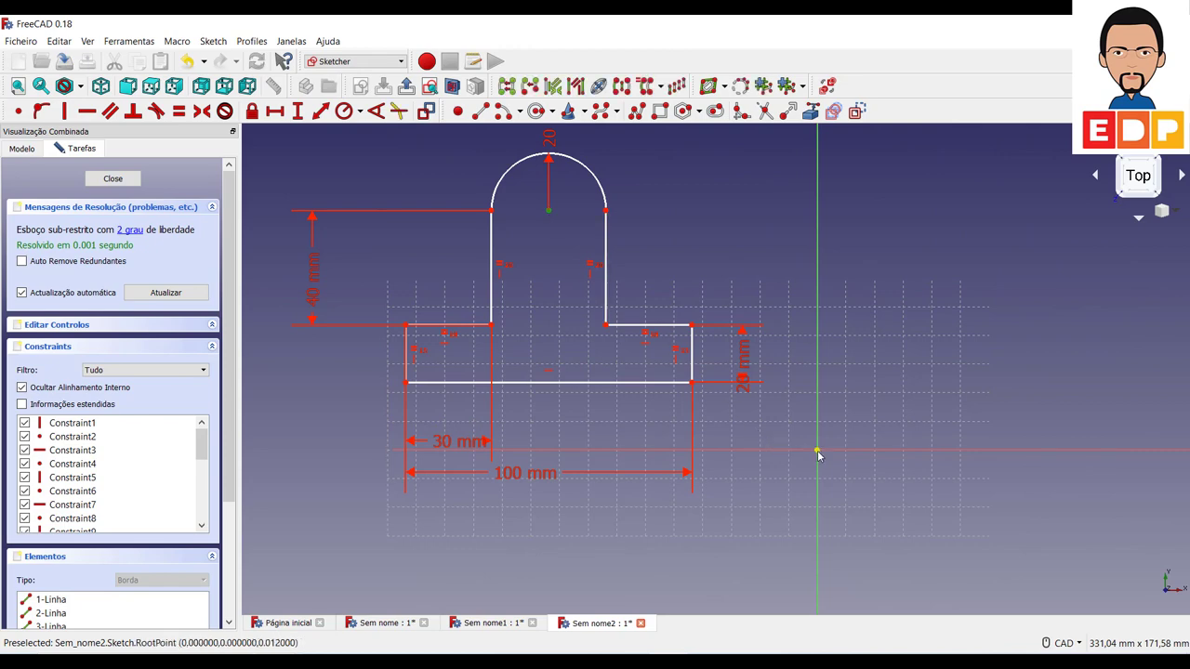
click(19, 110)
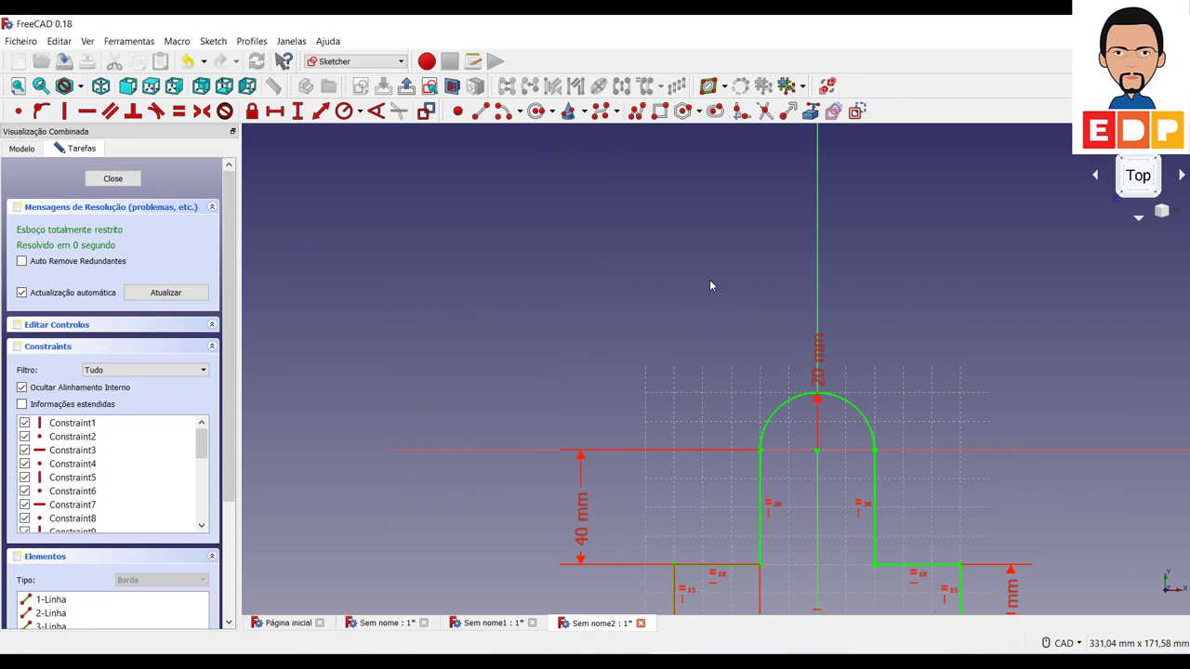
- Close the sketch and pad it 40 mm, viewed isometrically
click(112, 178)
scroll(731, 400, down, 4)
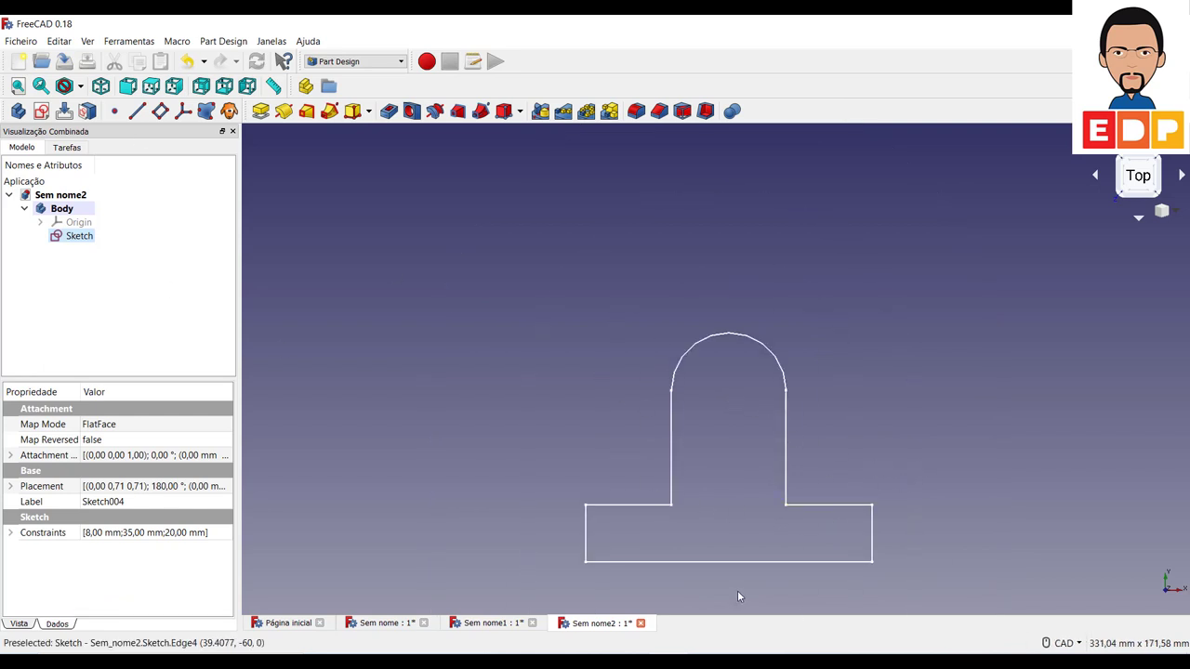
click(260, 110)
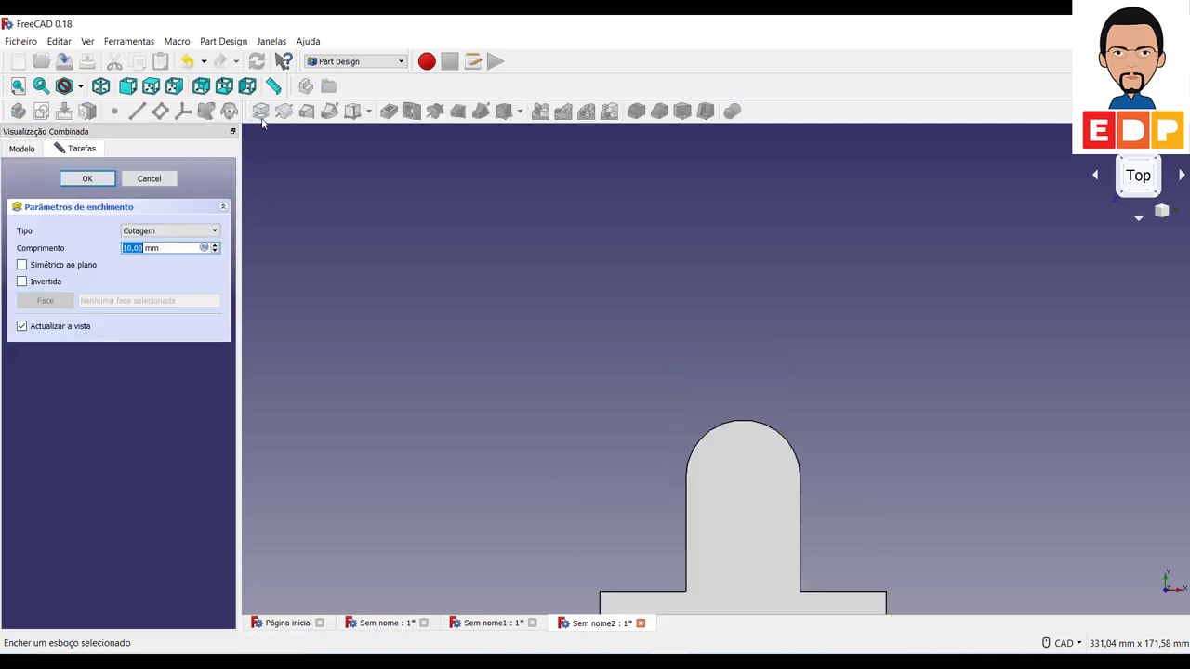
click(1157, 160)
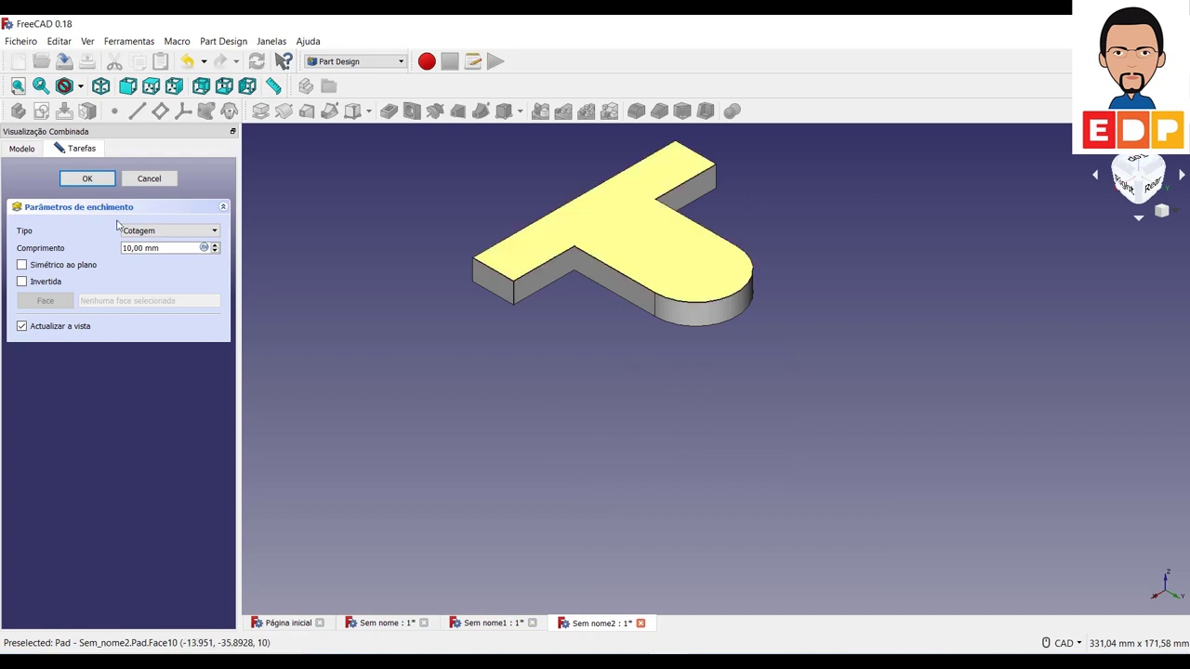
text(4)
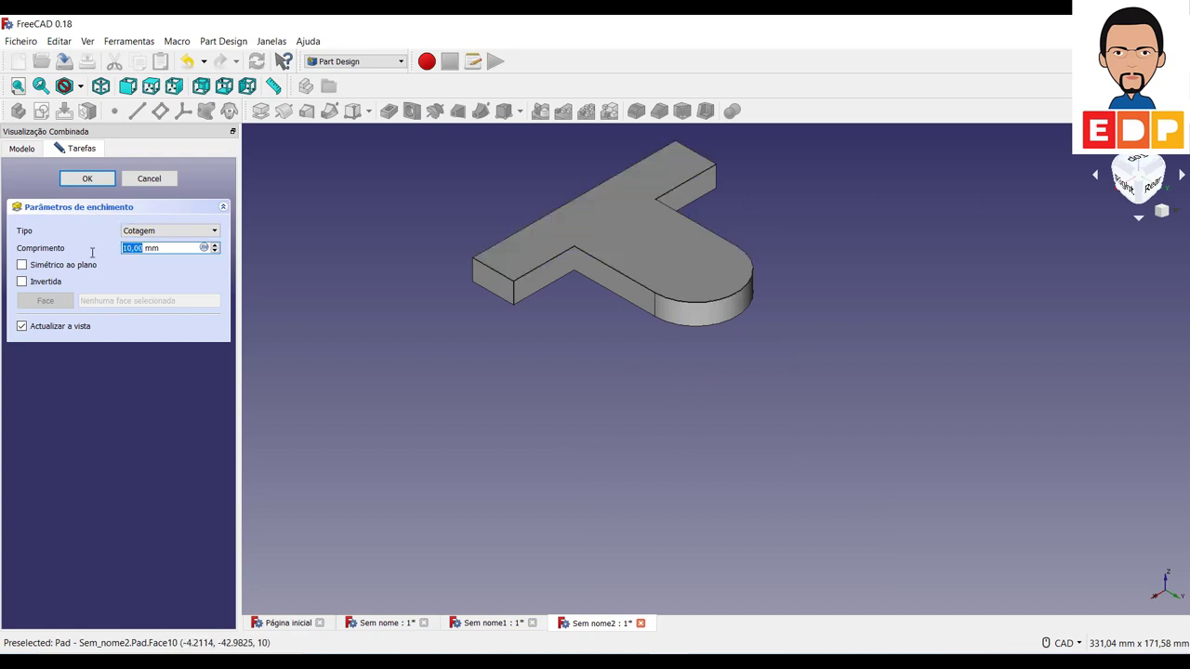
text(0)
key(Return)
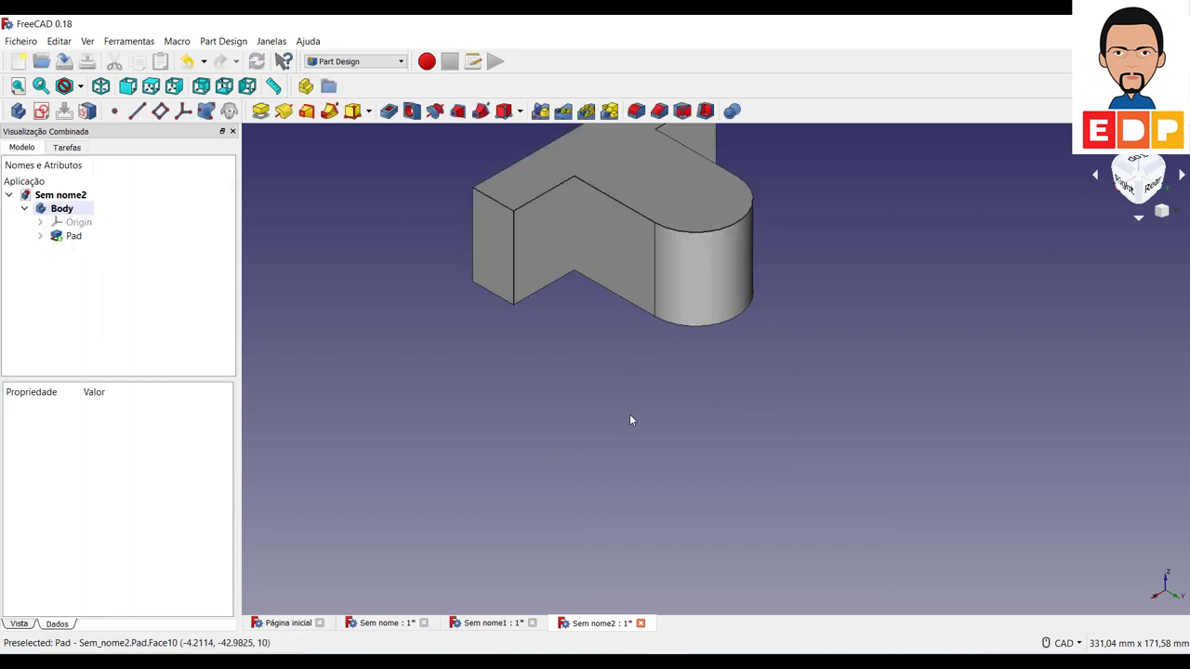
middle_drag(629, 420, 660, 544)
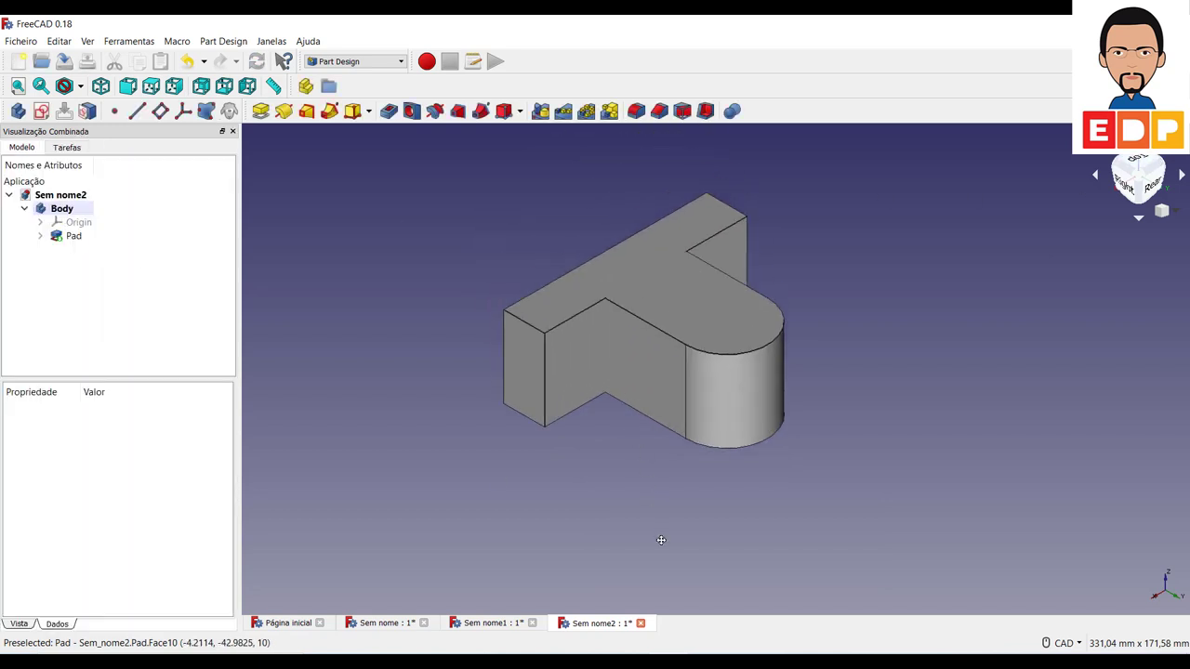
- Select the pad's top face
click(739, 339)
click(959, 377)
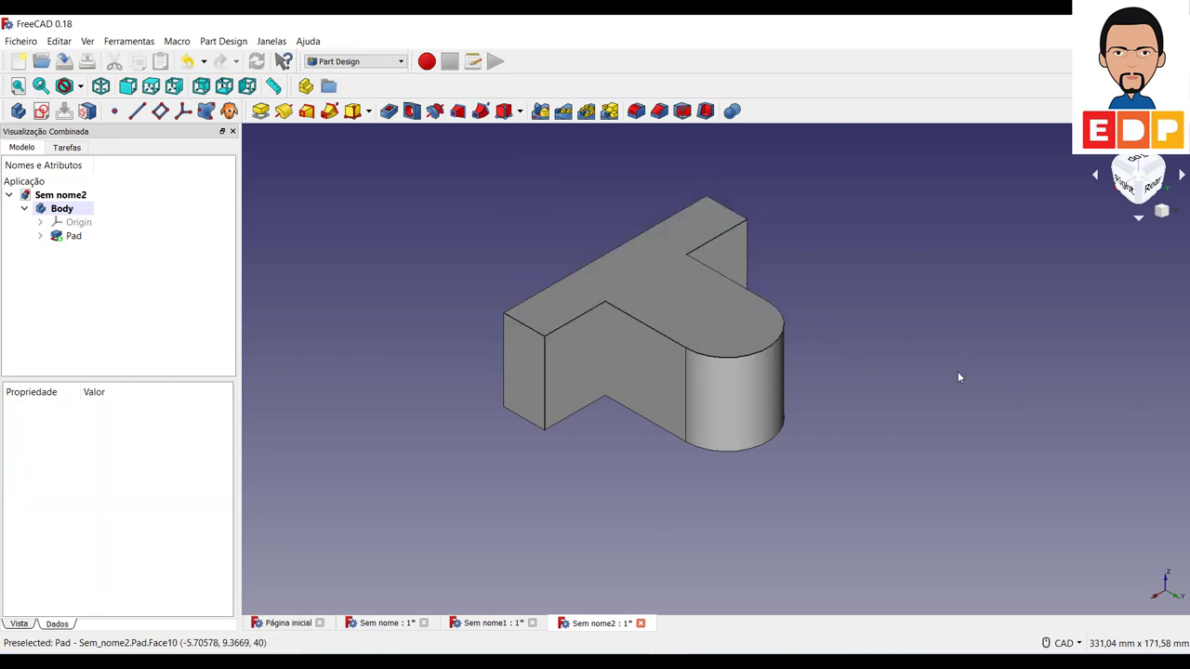
click(738, 330)
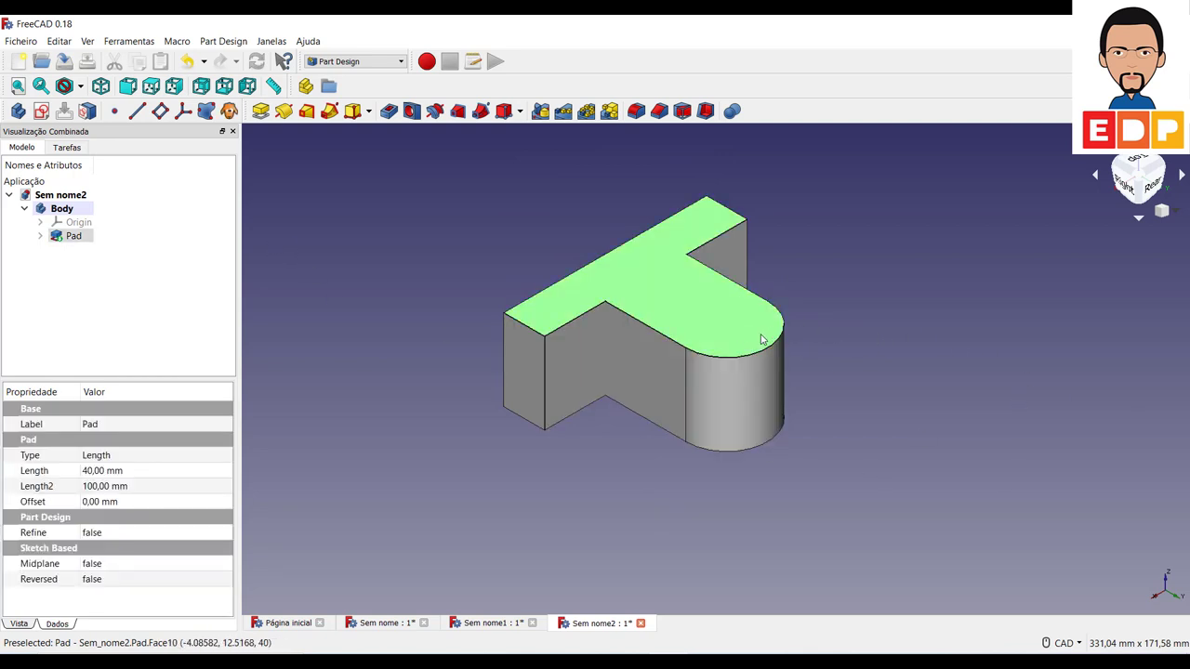
- Sketch a circle on the top face and constrain it to a 10 mm diameter
click(41, 112)
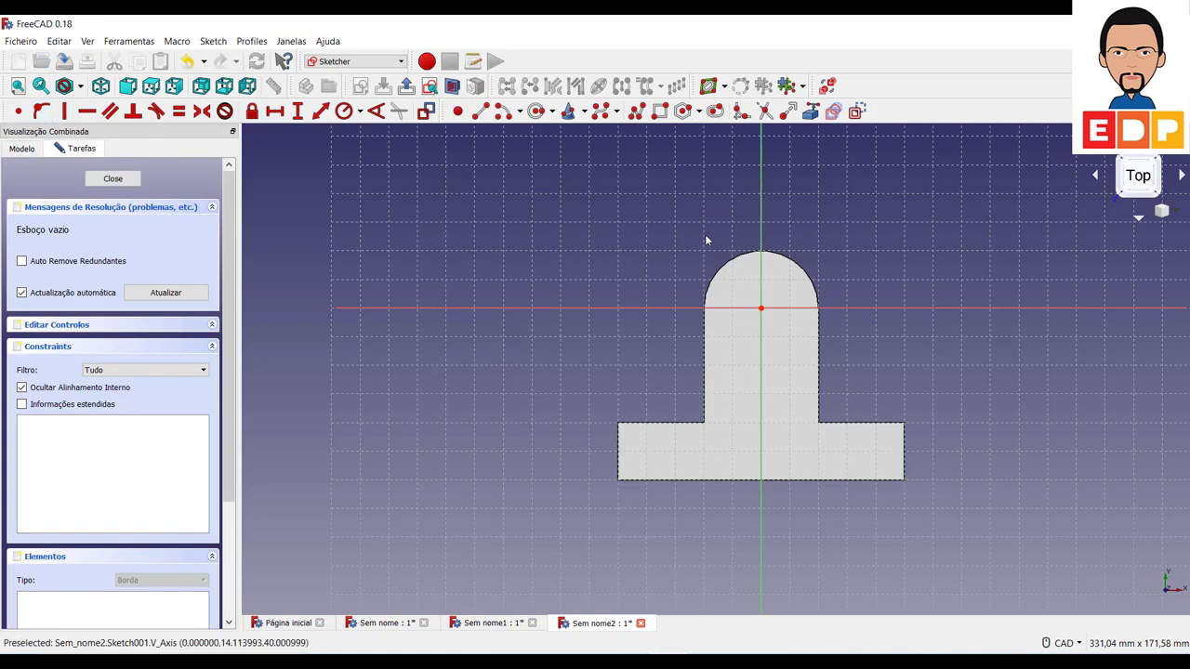
click(537, 111)
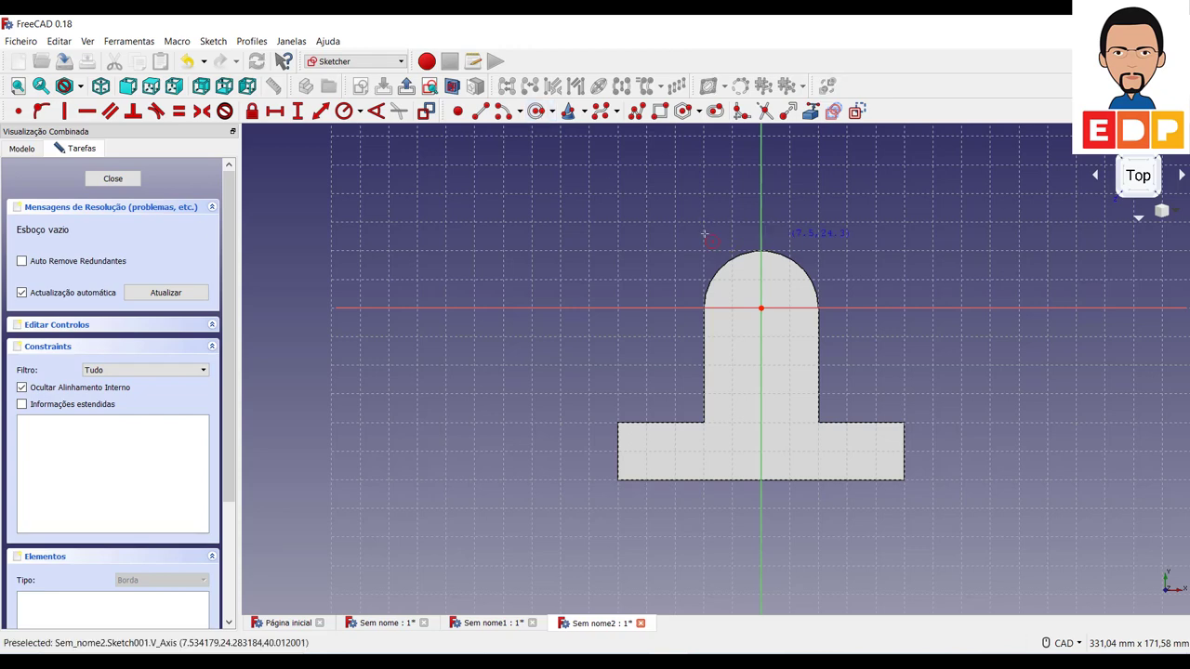
click(506, 220)
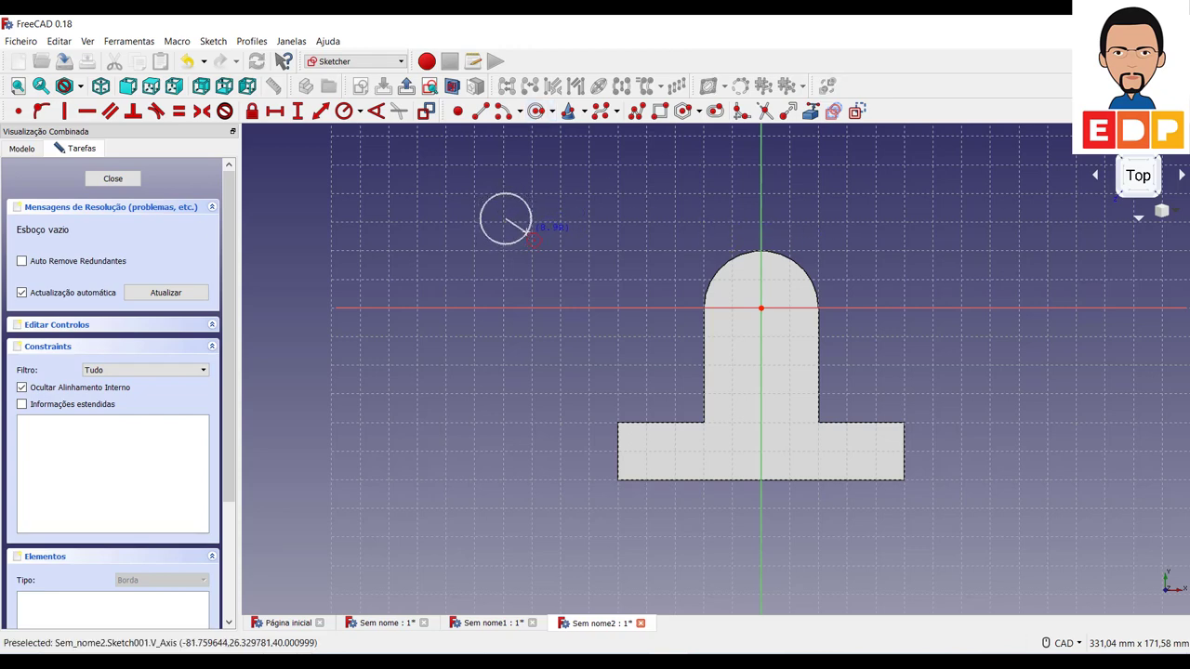
click(532, 236)
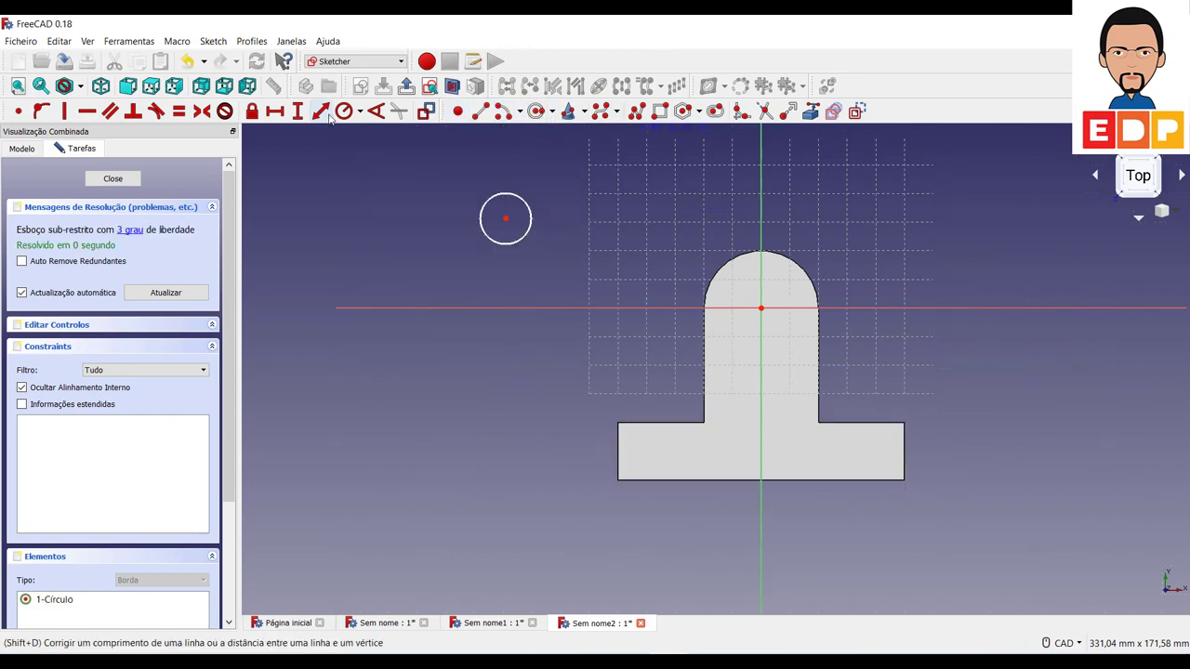
click(360, 112)
click(409, 148)
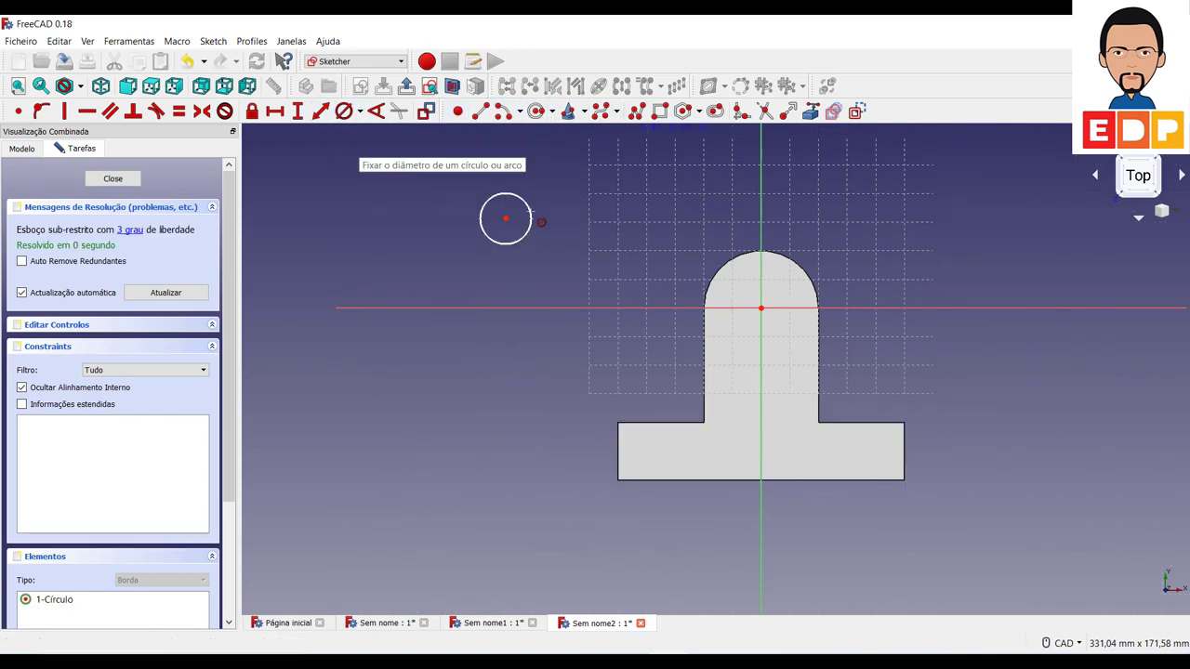
click(531, 217)
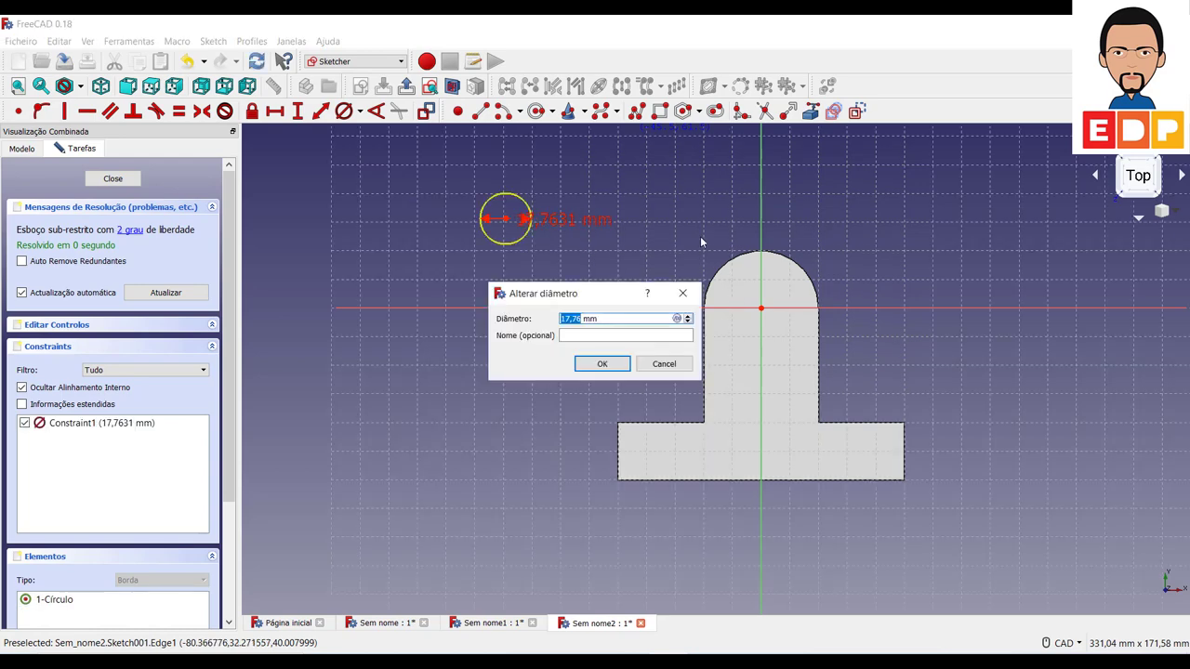
text(10)
key(Return)
- Make the circle centre coincident with the origin, then close the sketch
scroll(495, 263, up, 2)
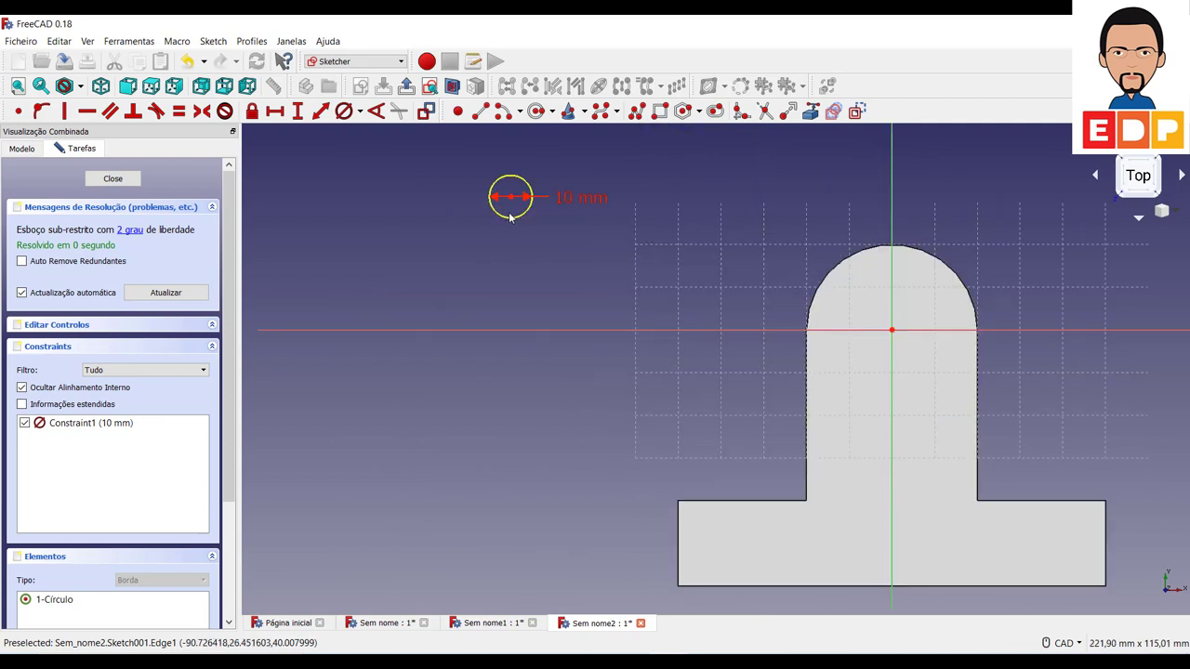
right_click(509, 223)
drag(510, 223, 700, 292)
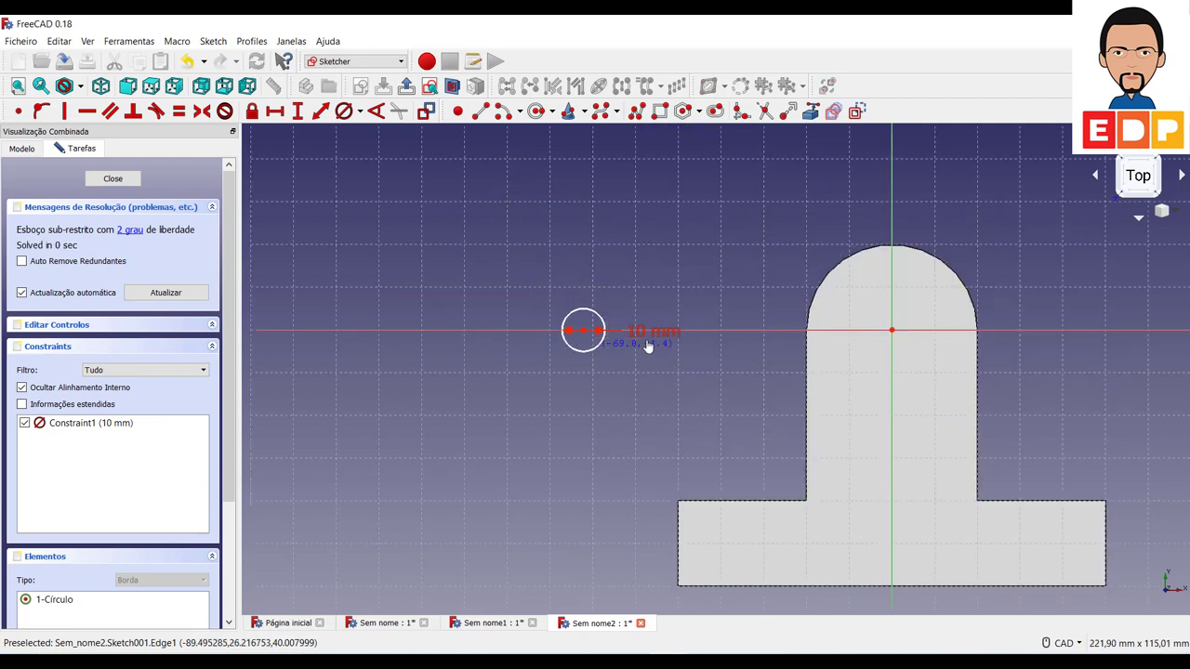
click(681, 278)
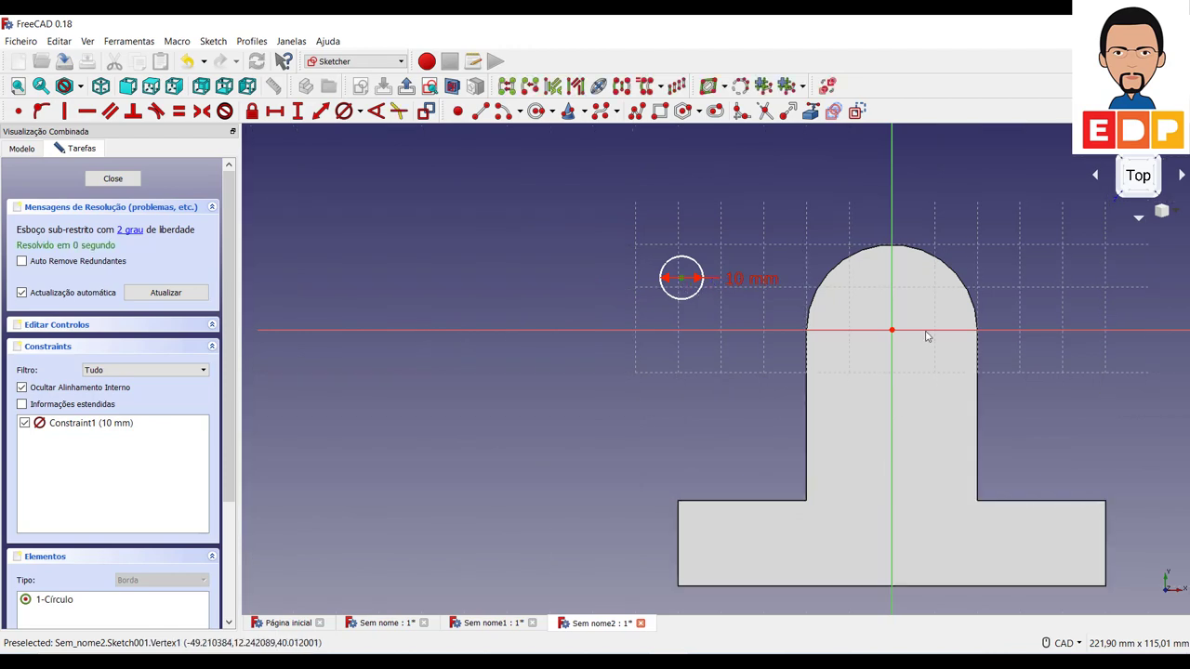
click(892, 333)
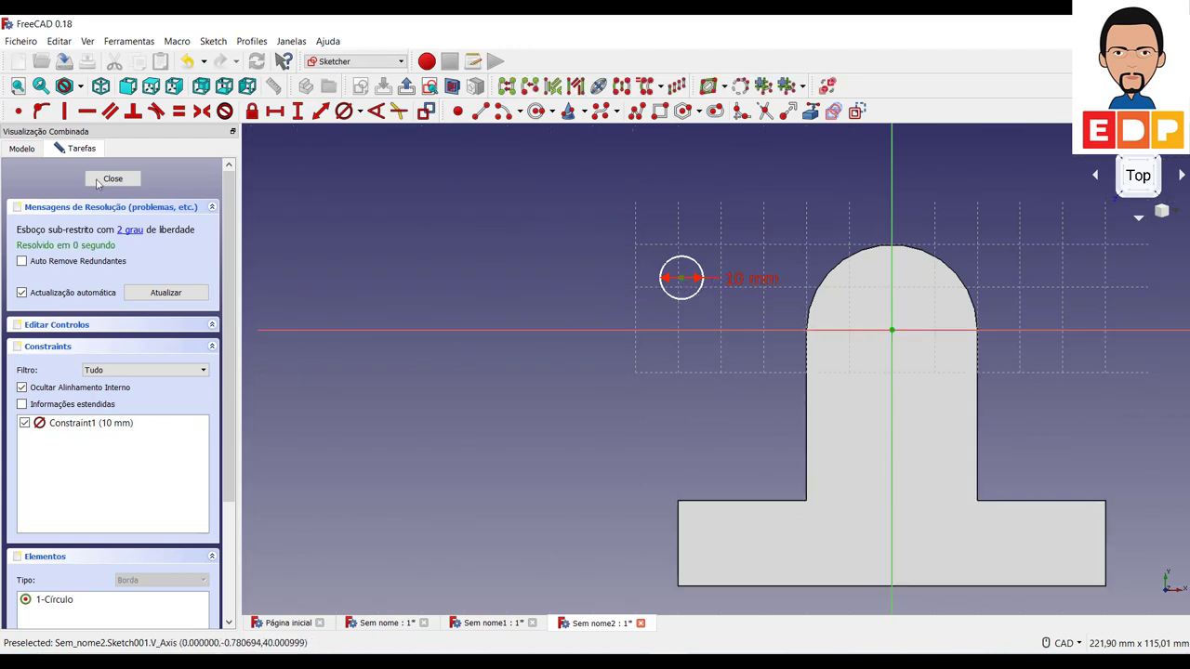
click(18, 111)
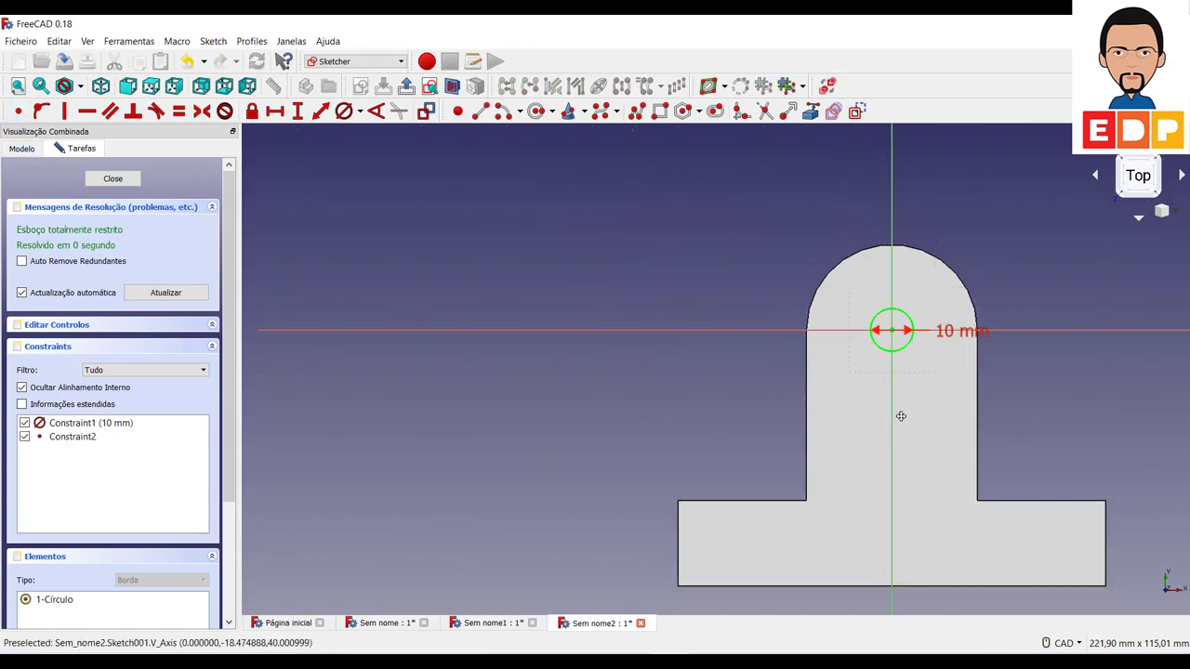
middle_drag(898, 415, 717, 398)
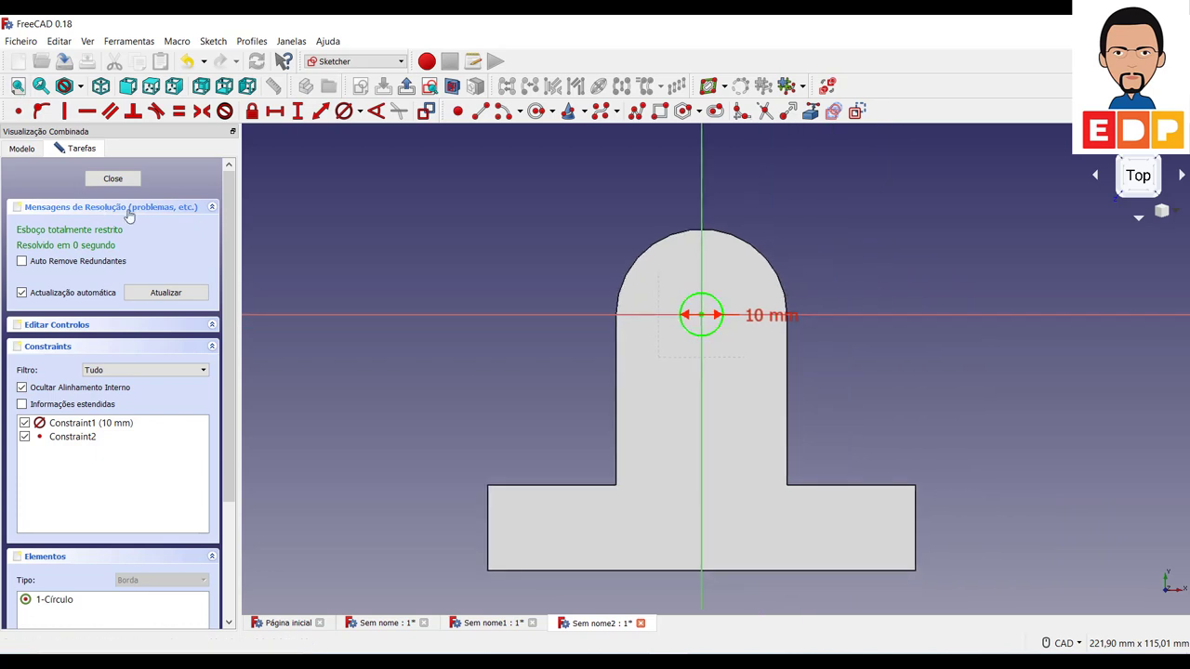
key(Escape)
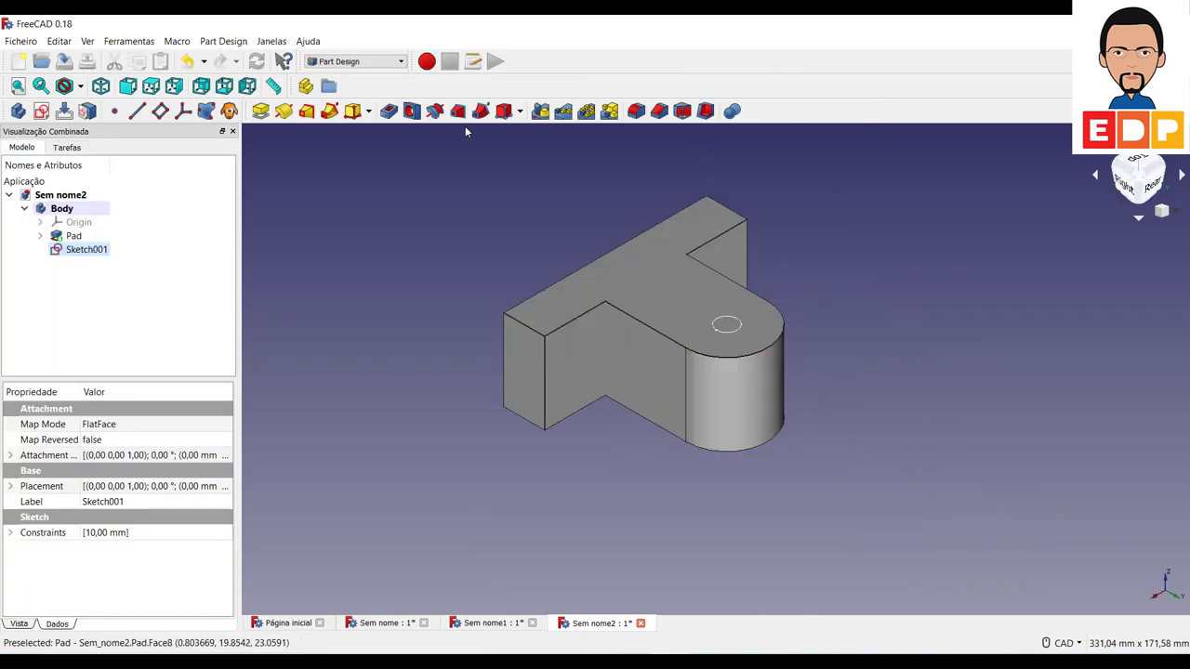
- Pocket the 10 mm circle with type 'Através de todos' (Through all)
click(389, 112)
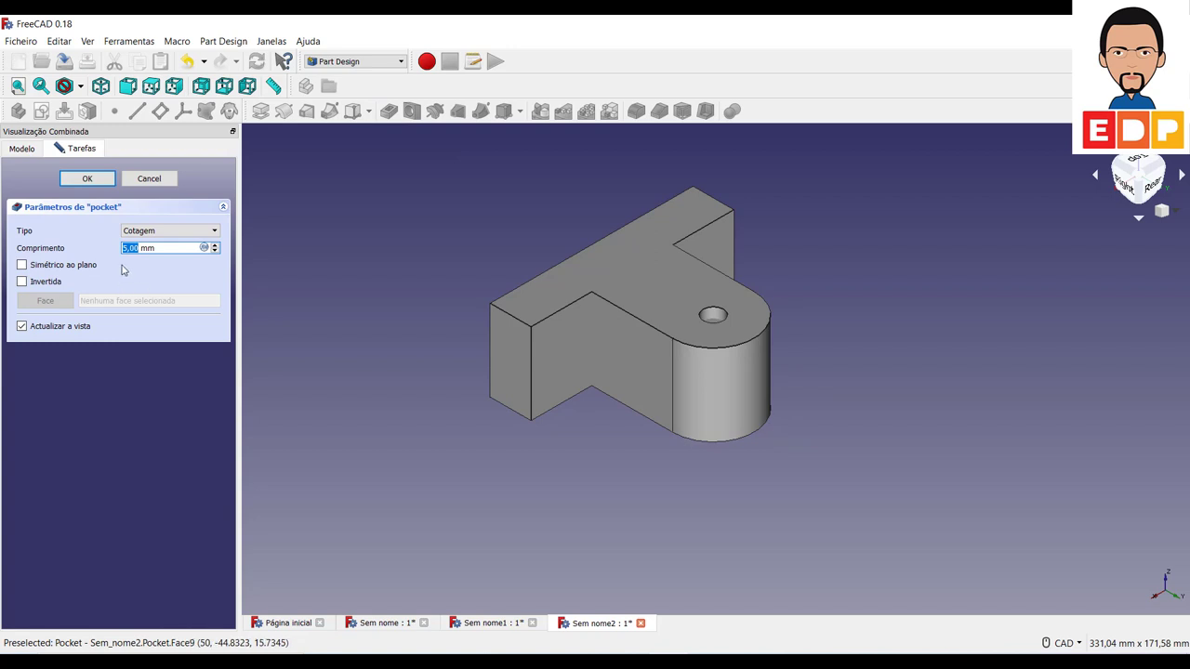
click(156, 232)
click(153, 252)
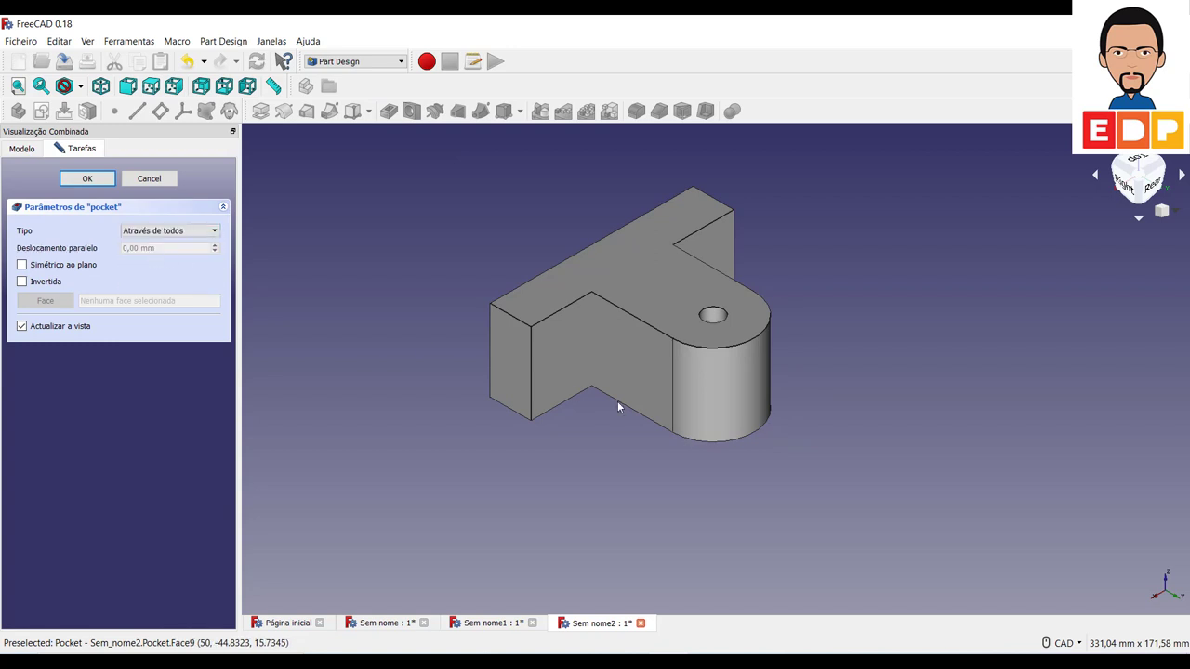
click(86, 178)
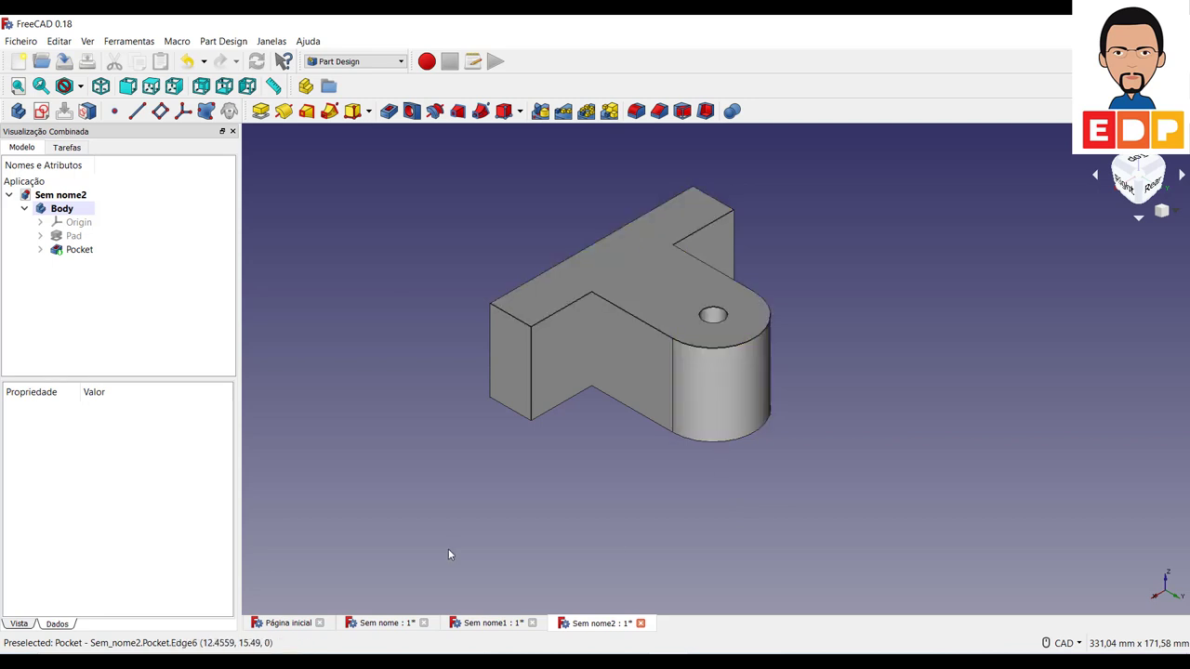
click(670, 317)
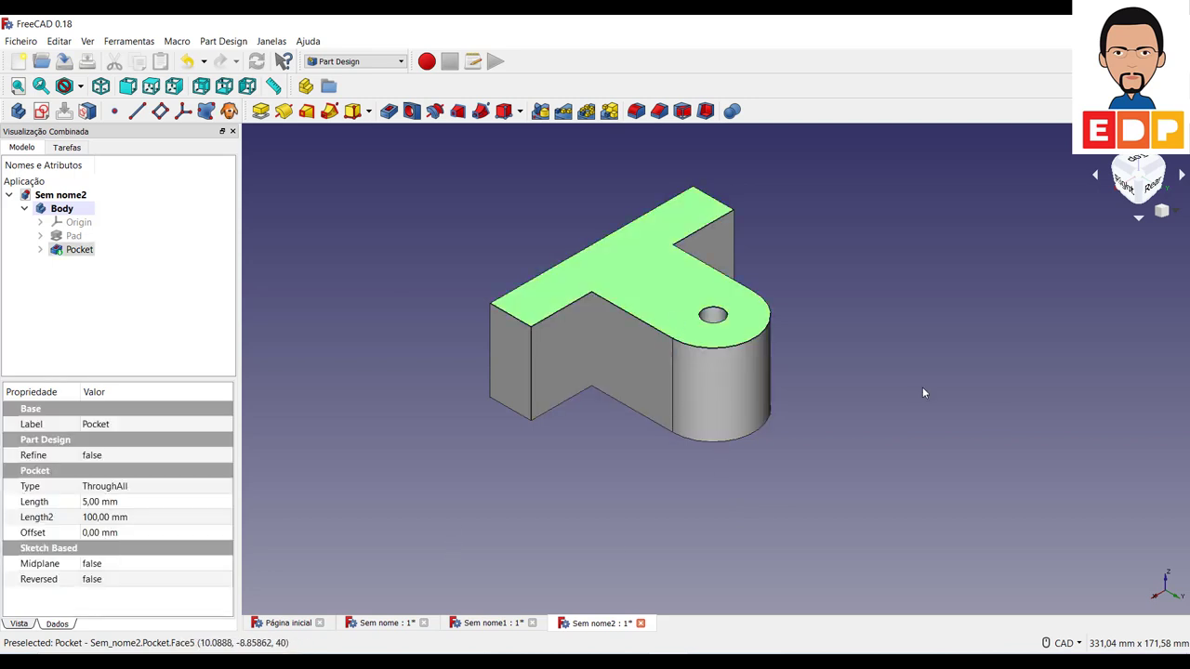
- On the top face, sketch a 20 mm circle and make its centre coincident with the origin
click(41, 111)
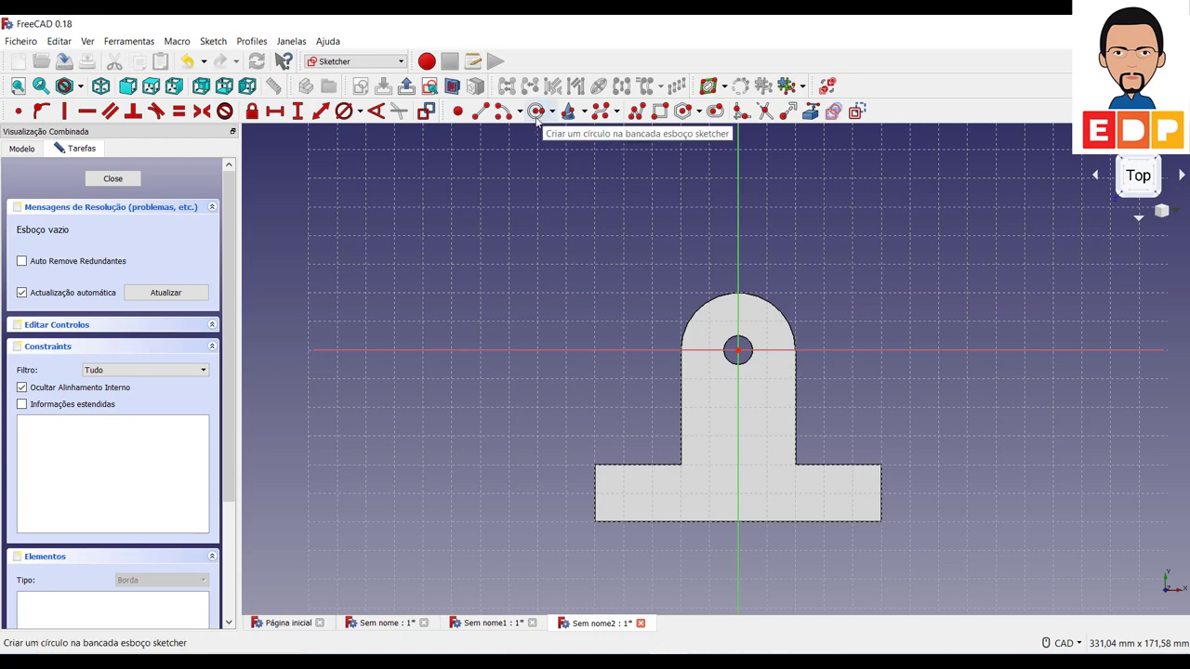
click(537, 115)
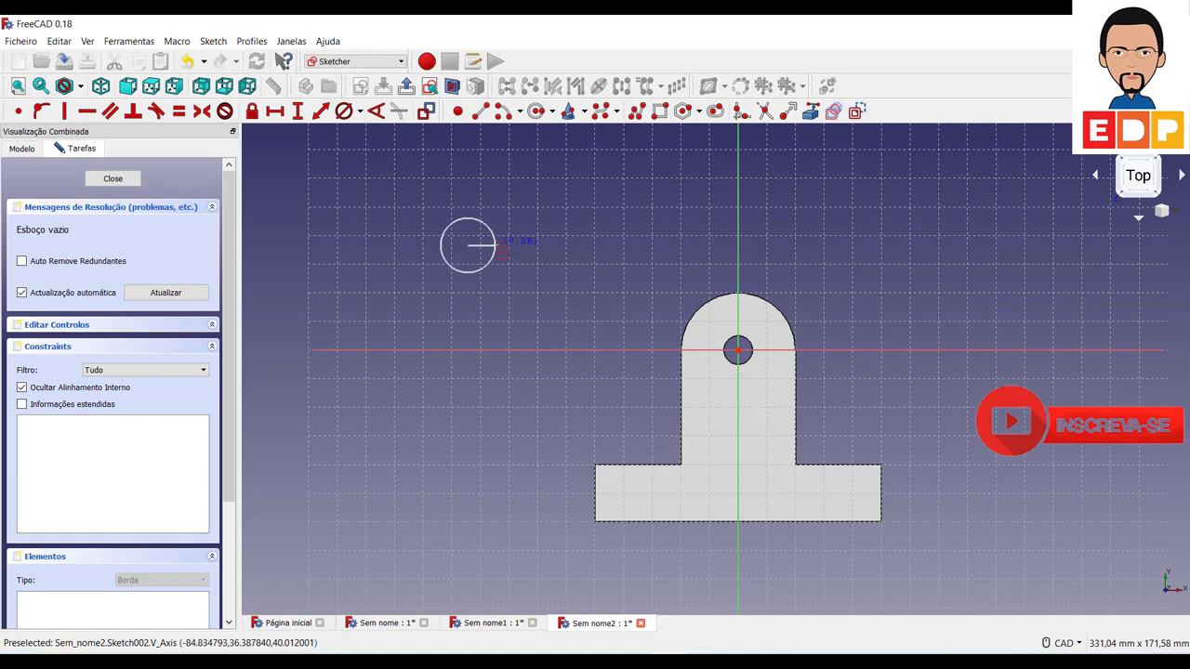
click(498, 246)
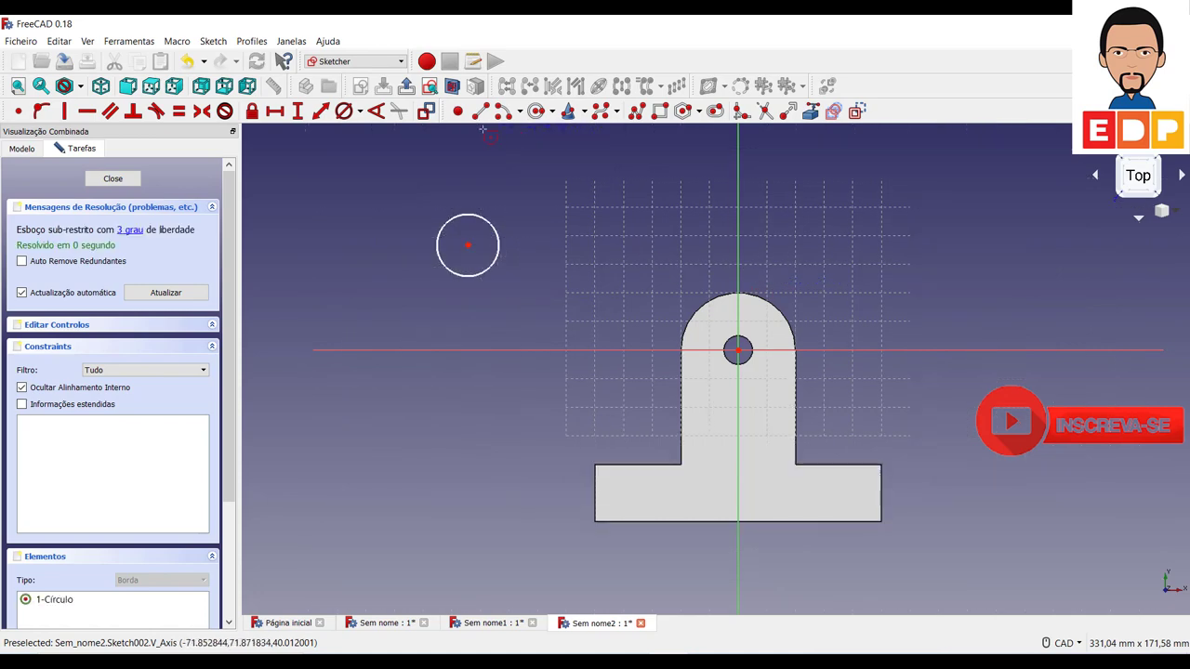
click(442, 264)
text(2)
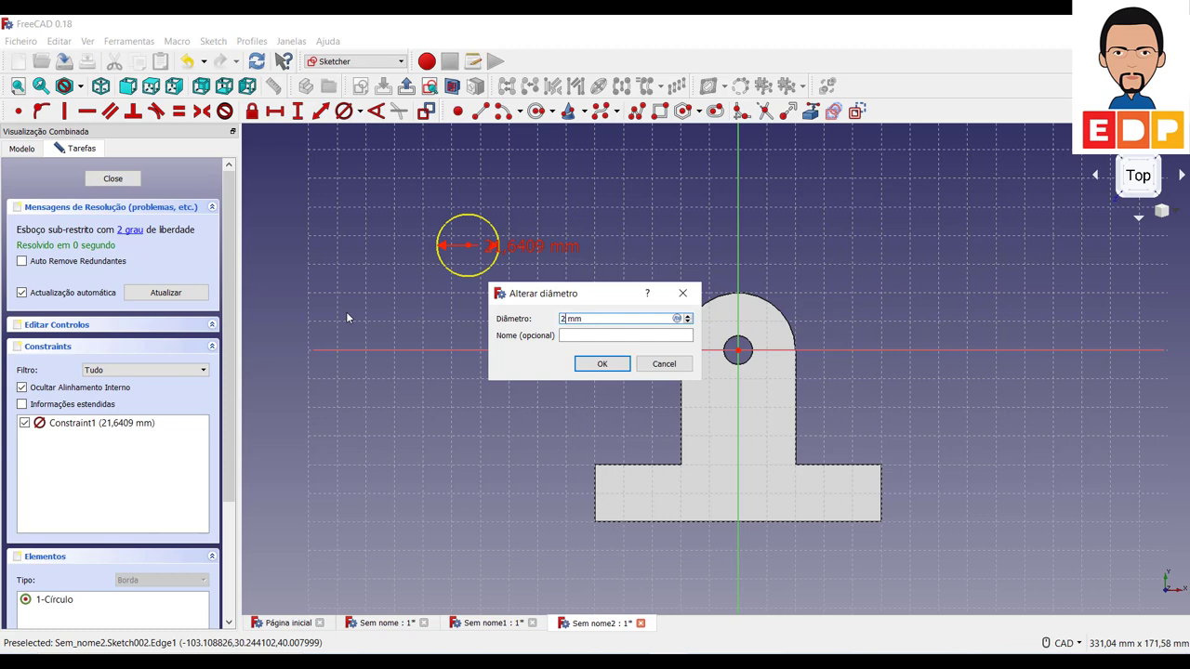
text(0)
key(Return)
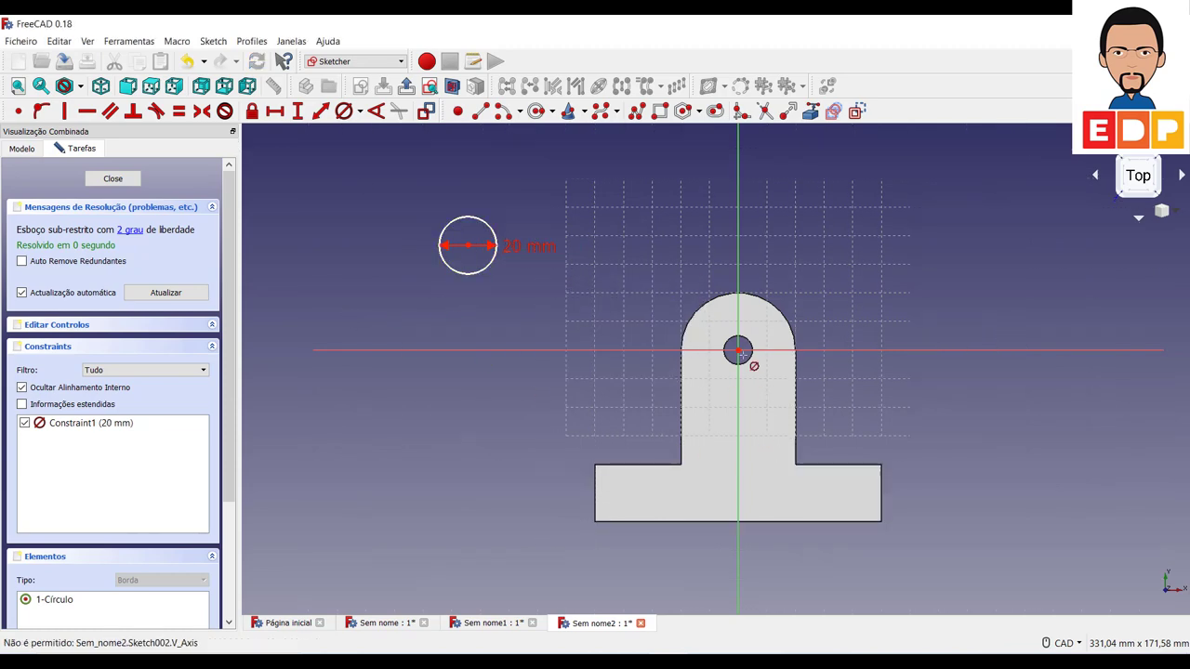
click(469, 247)
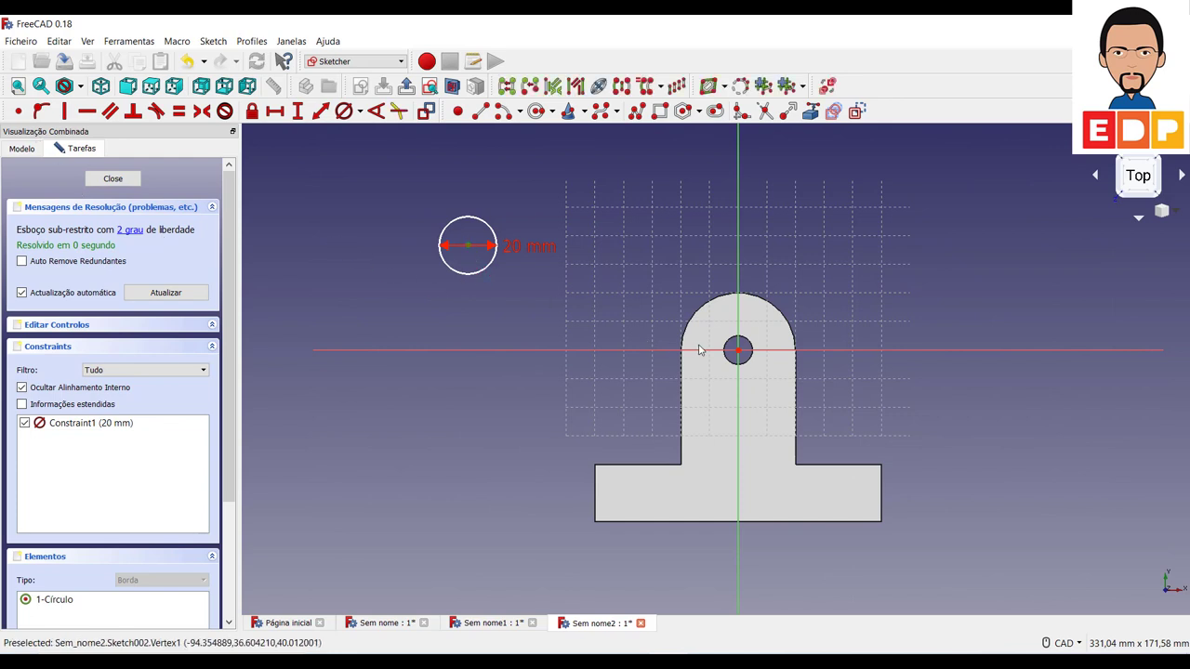
click(739, 351)
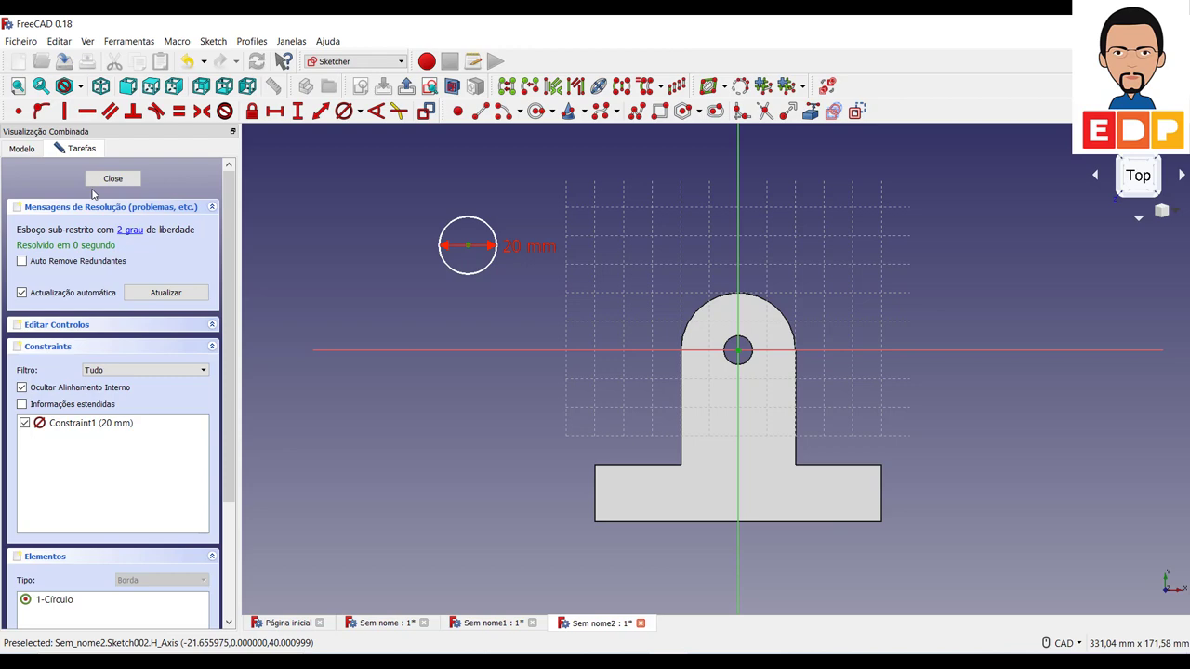
click(18, 111)
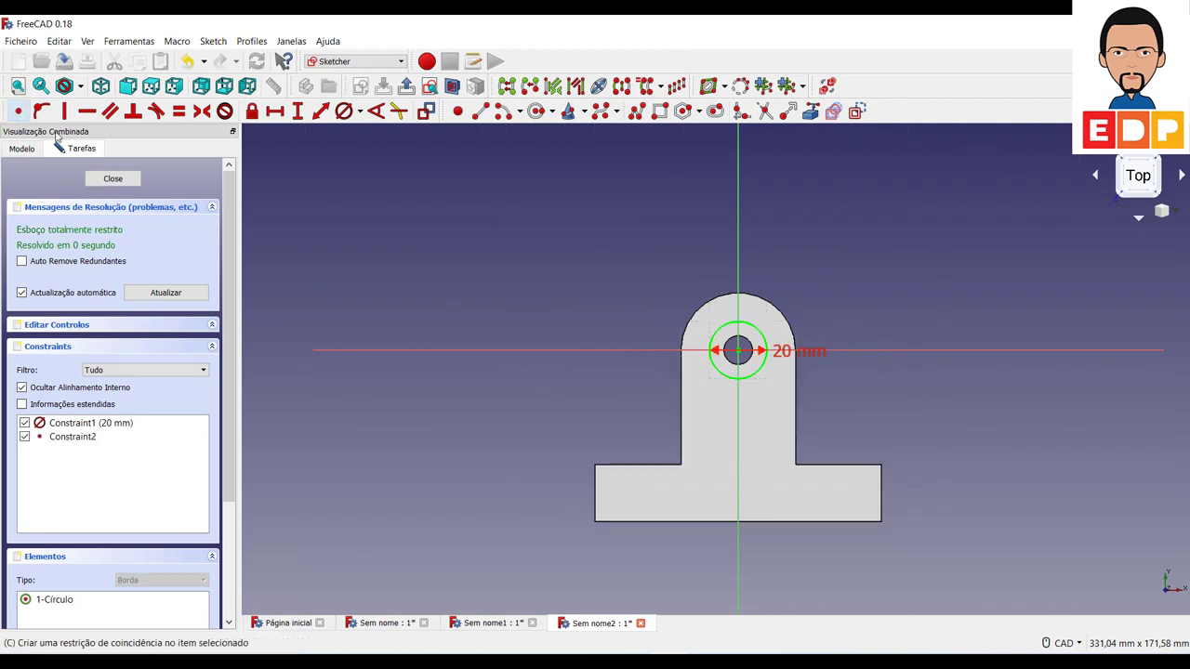
- Close the sketch and pocket the circle 10 mm deep as Pocket001
click(125, 180)
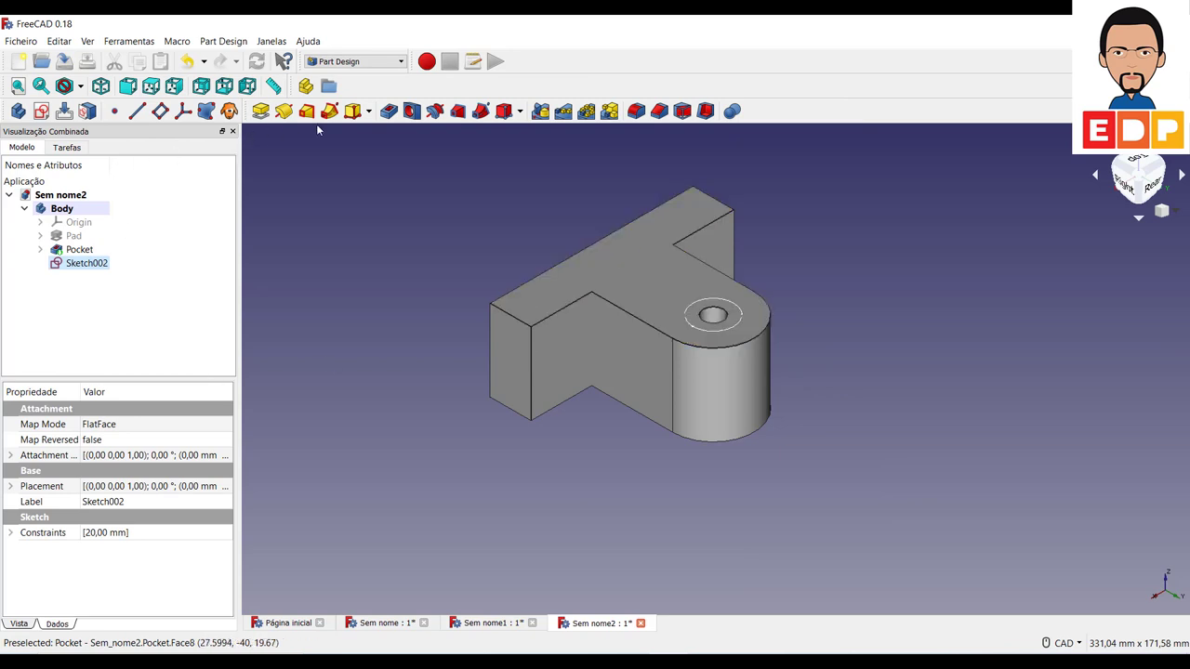
click(389, 110)
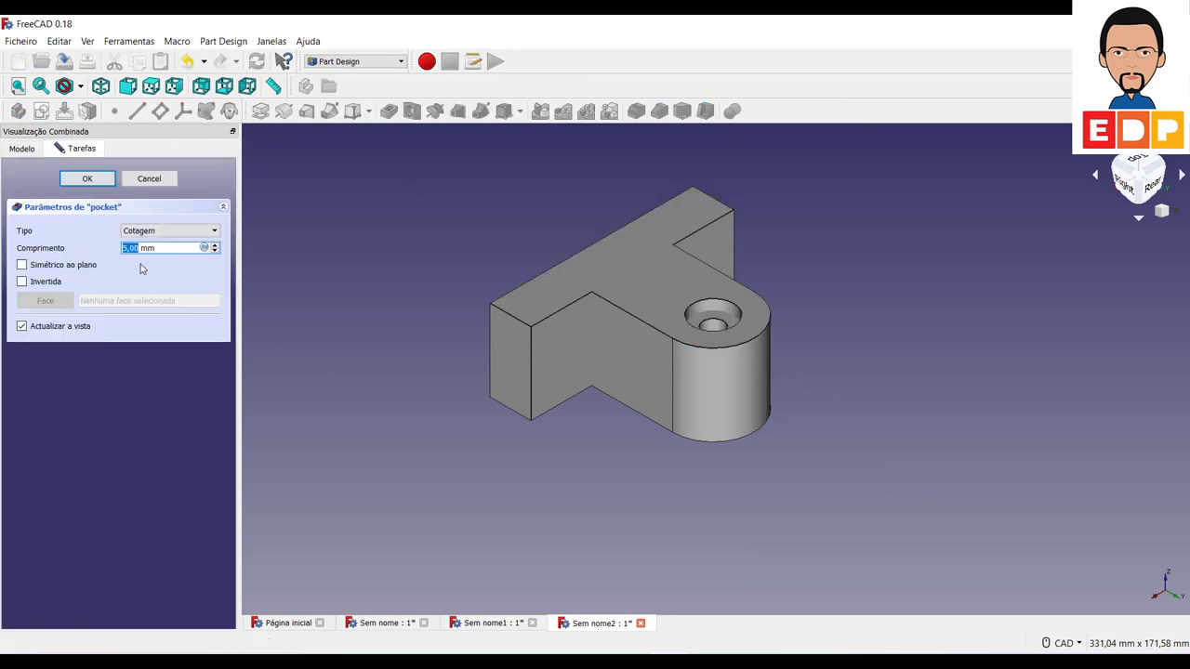
text(10)
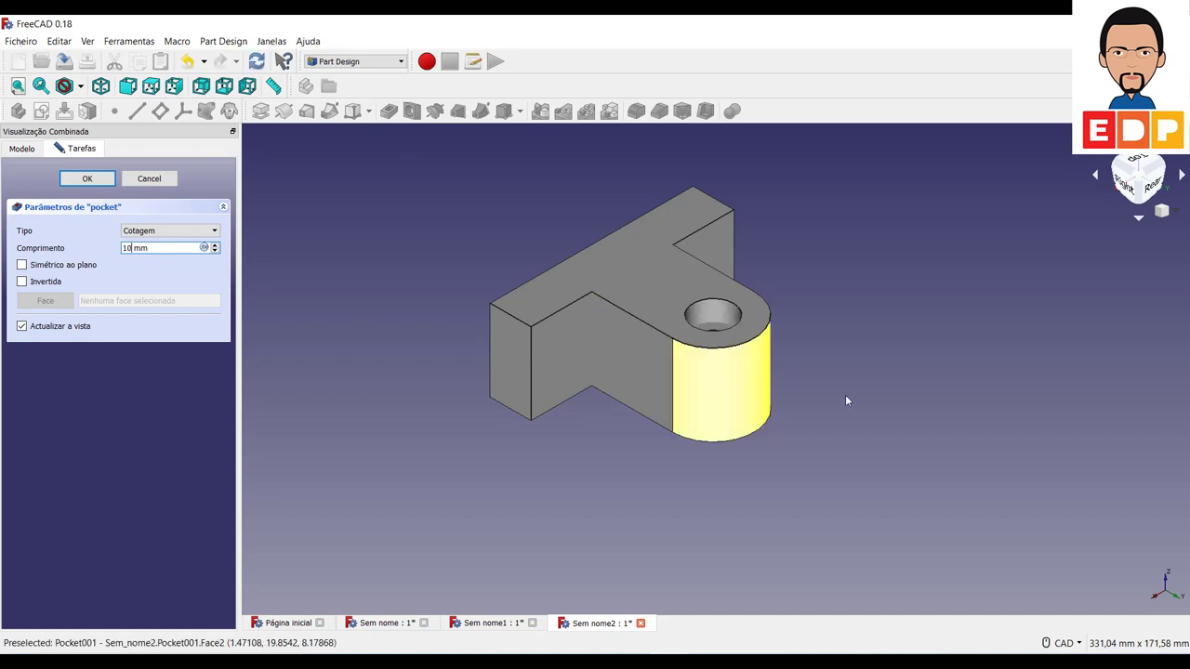
click(87, 178)
middle_drag(863, 479, 861, 498)
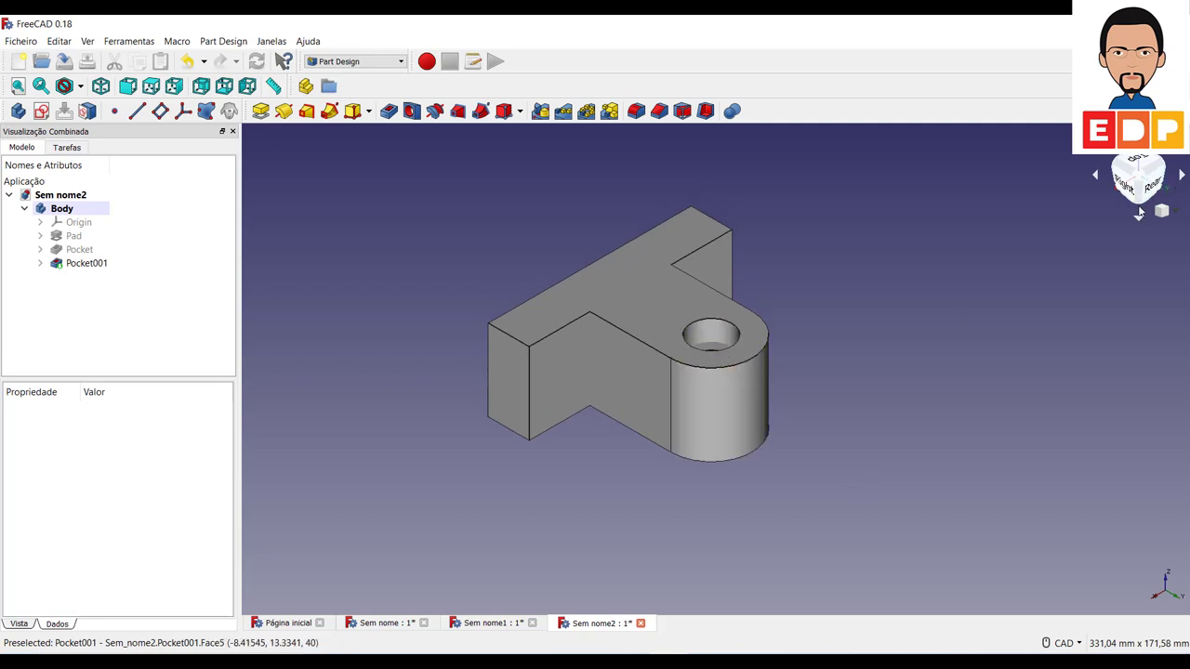
- Switch to OpenInventor navigation and orbit the bracket to show its underside
scroll(1140, 210, down, 3)
scroll(1140, 211, up, 3)
click(1078, 643)
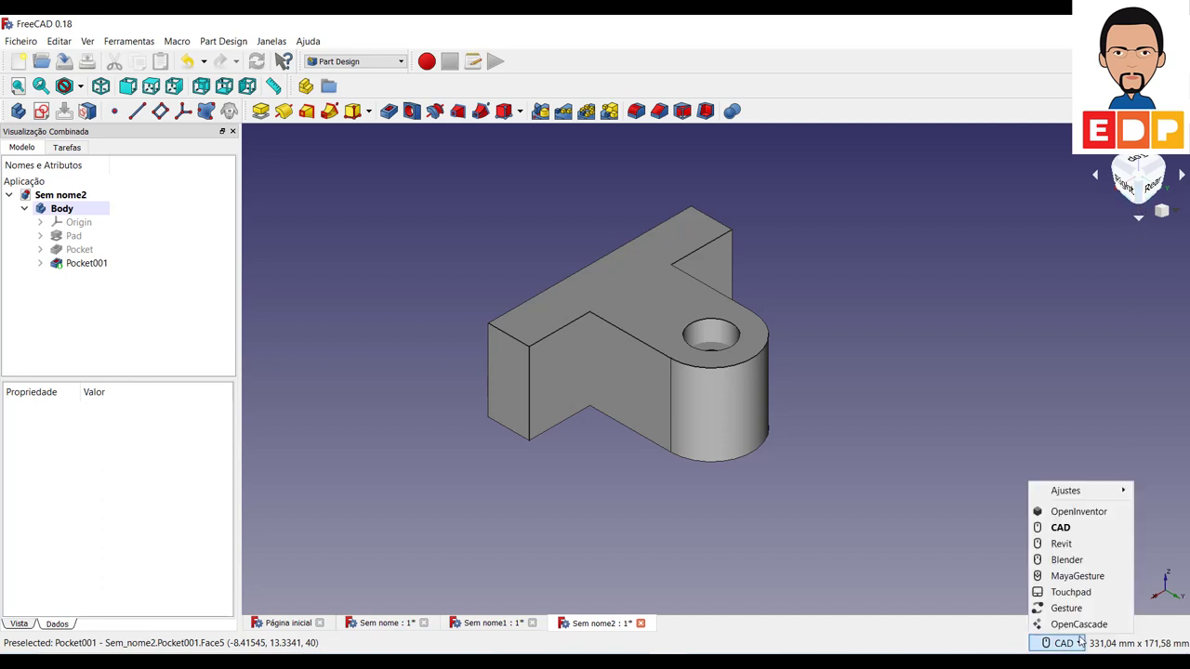
click(1078, 511)
mouse_move(973, 554)
middle_down()
mouse_move(965, 475)
mouse_move(964, 518)
middle_up()
mouse_move(908, 554)
mouse_down()
mouse_move(902, 418)
mouse_move(906, 555)
mouse_move(900, 436)
mouse_move(868, 335)
mouse_move(903, 542)
mouse_move(863, 310)
mouse_move(871, 377)
mouse_move(865, 362)
mouse_up()
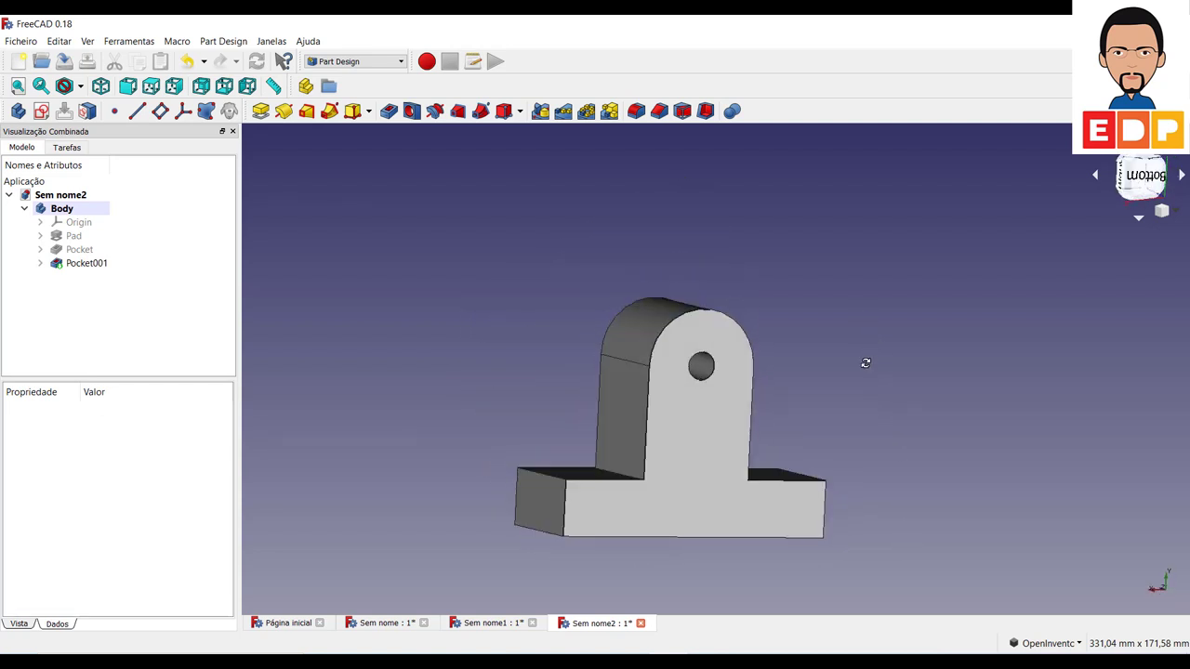
- Return to CAD navigation and select the flat T-shaped bottom face
click(1079, 643)
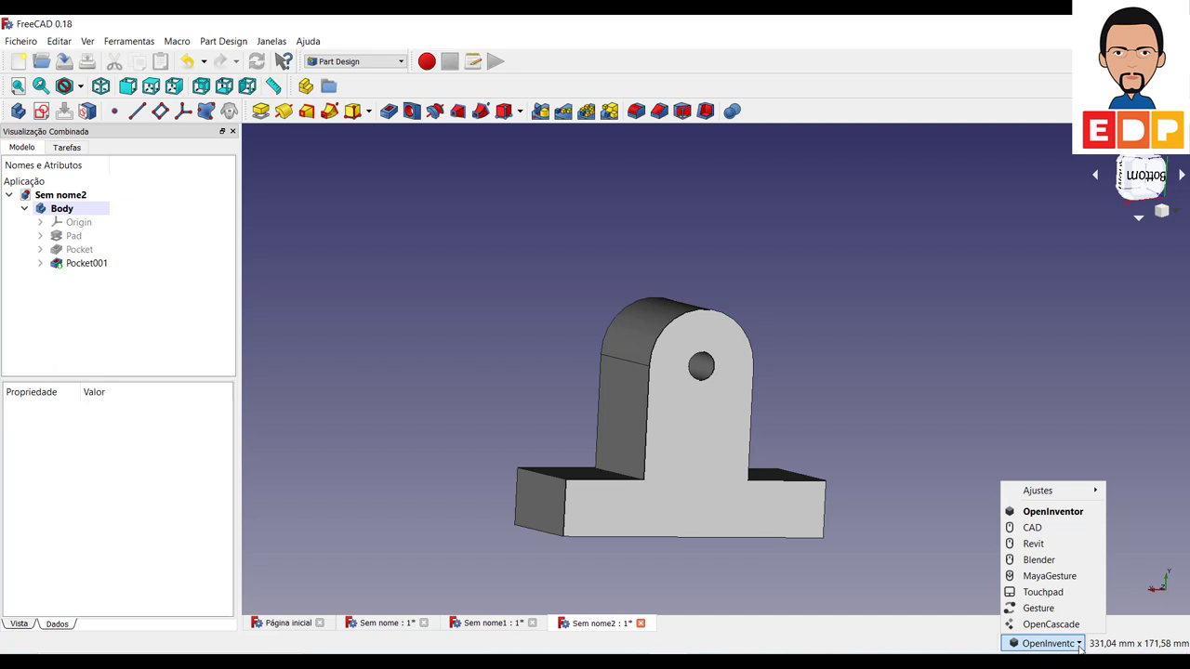
click(1059, 527)
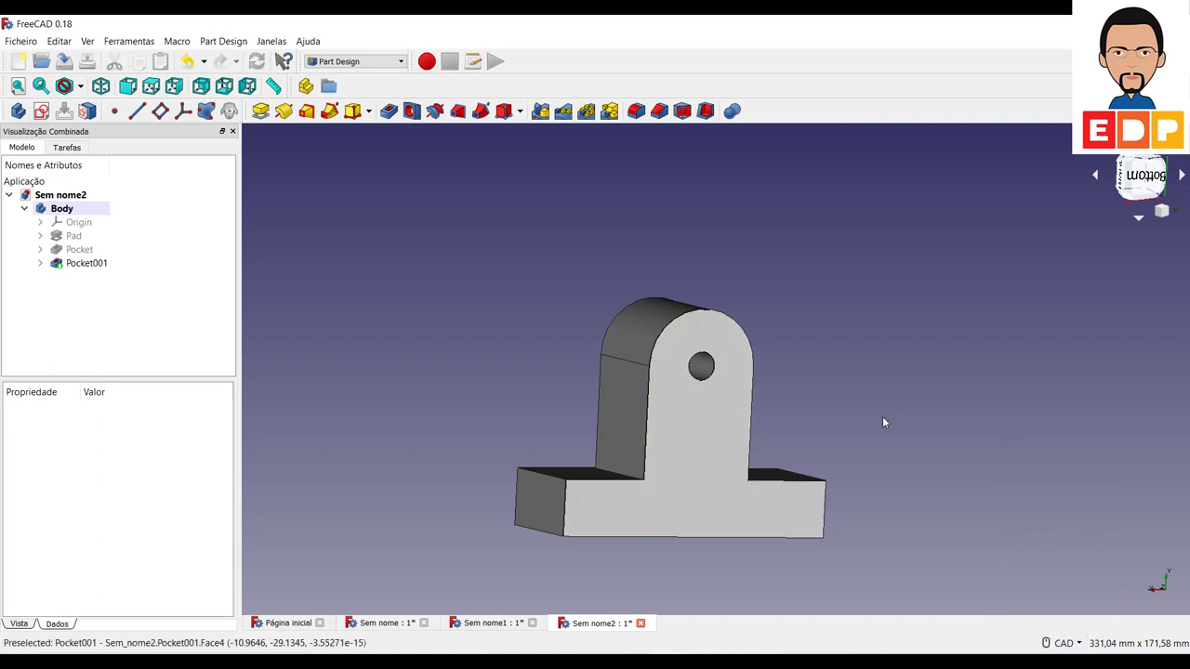
click(715, 465)
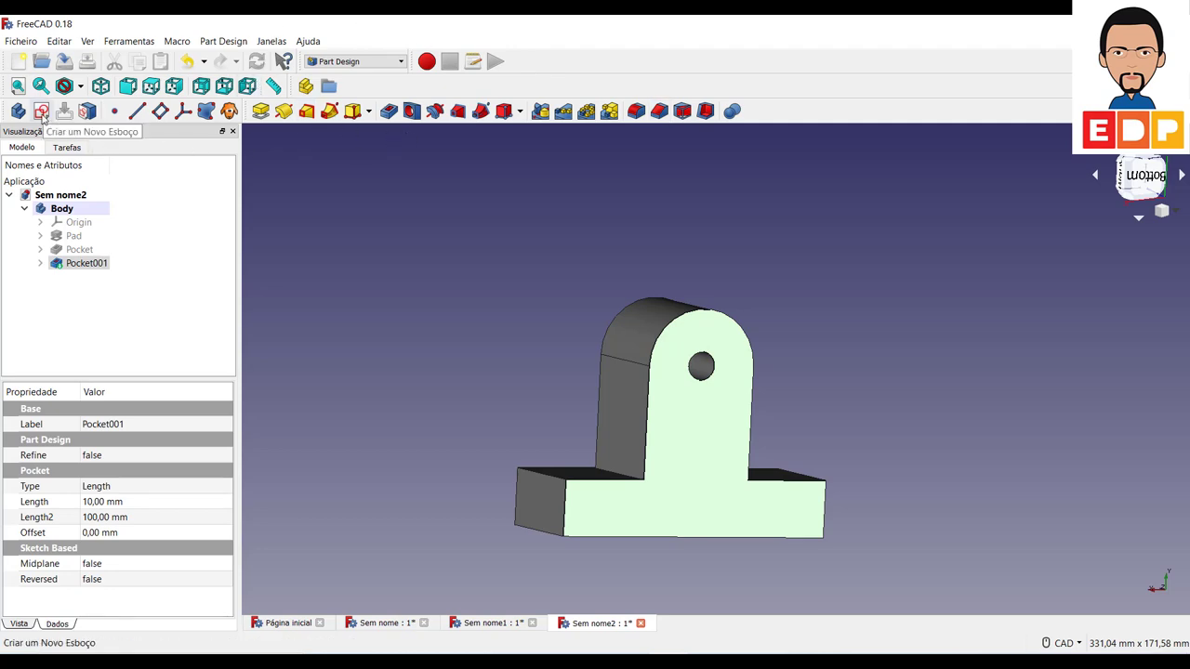
- Start a sketch on the bottom face and draw a circle with a 20 mm diameter
click(42, 112)
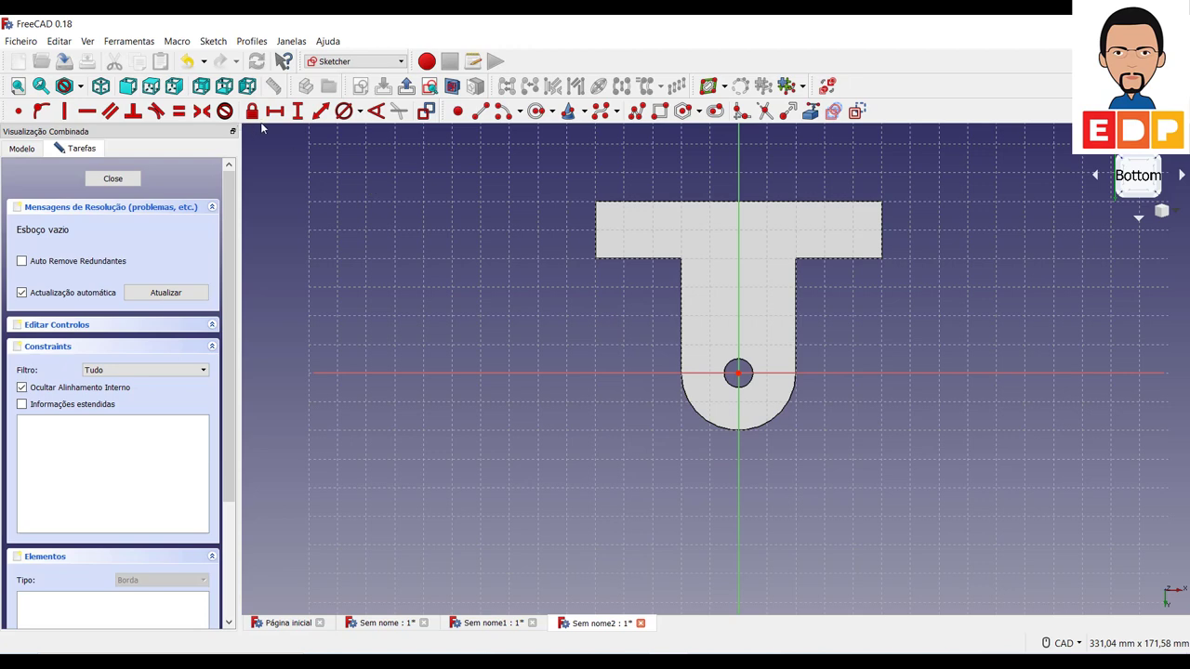
click(536, 111)
click(460, 299)
click(490, 303)
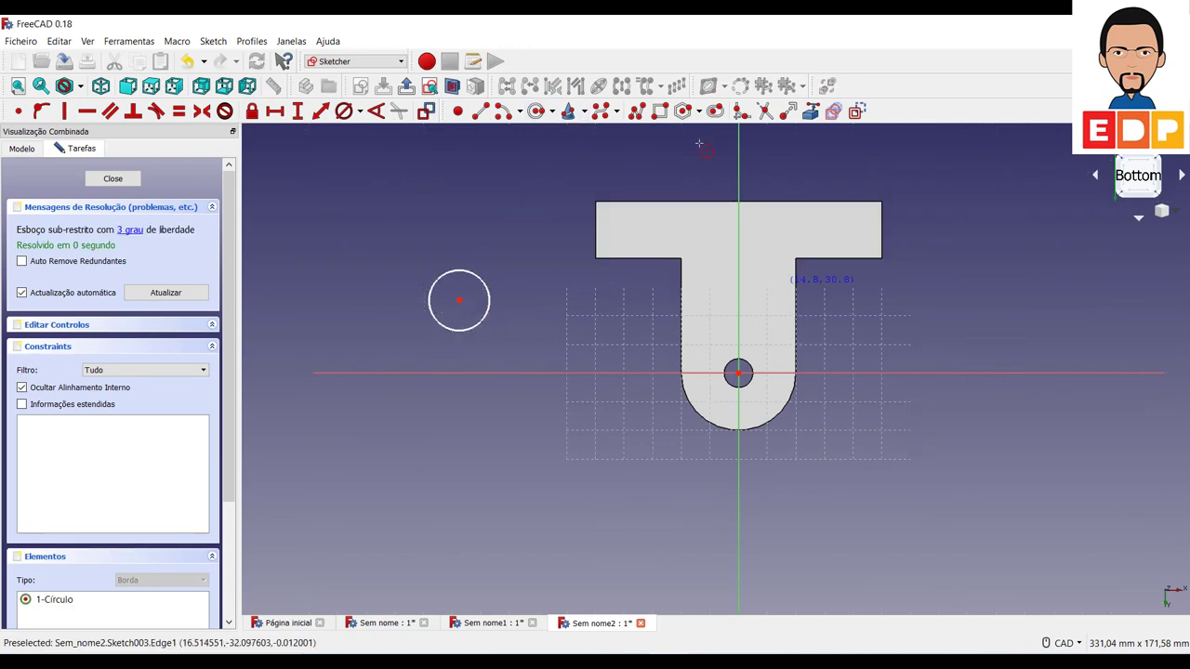
click(343, 112)
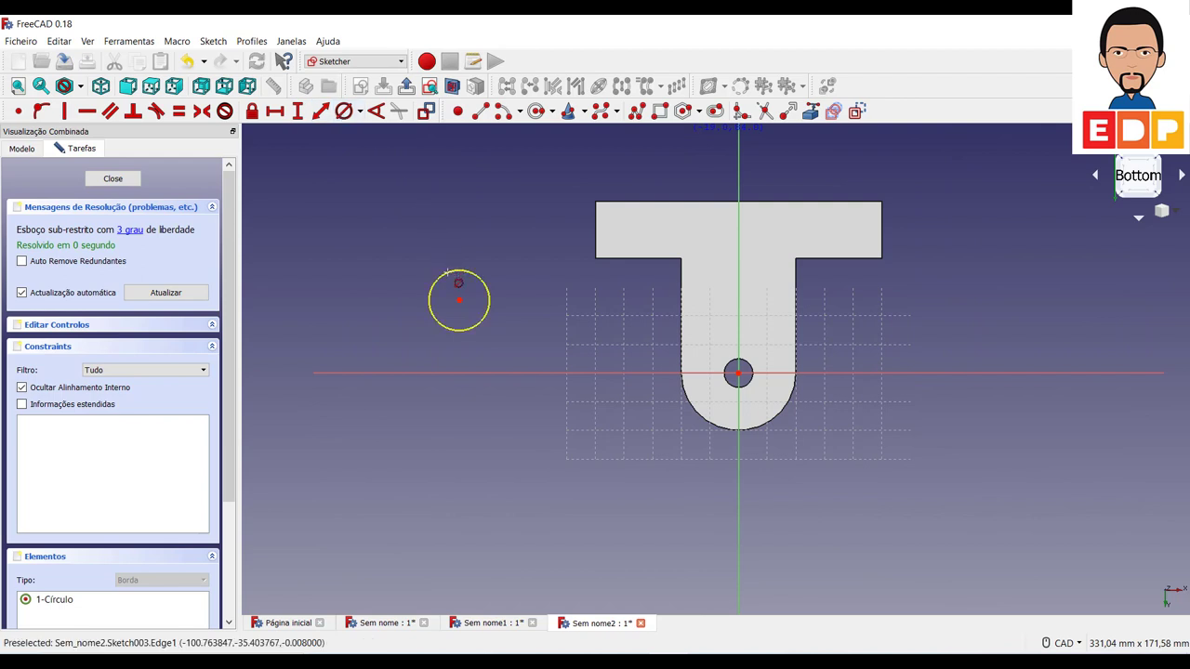
click(459, 270)
text(2)
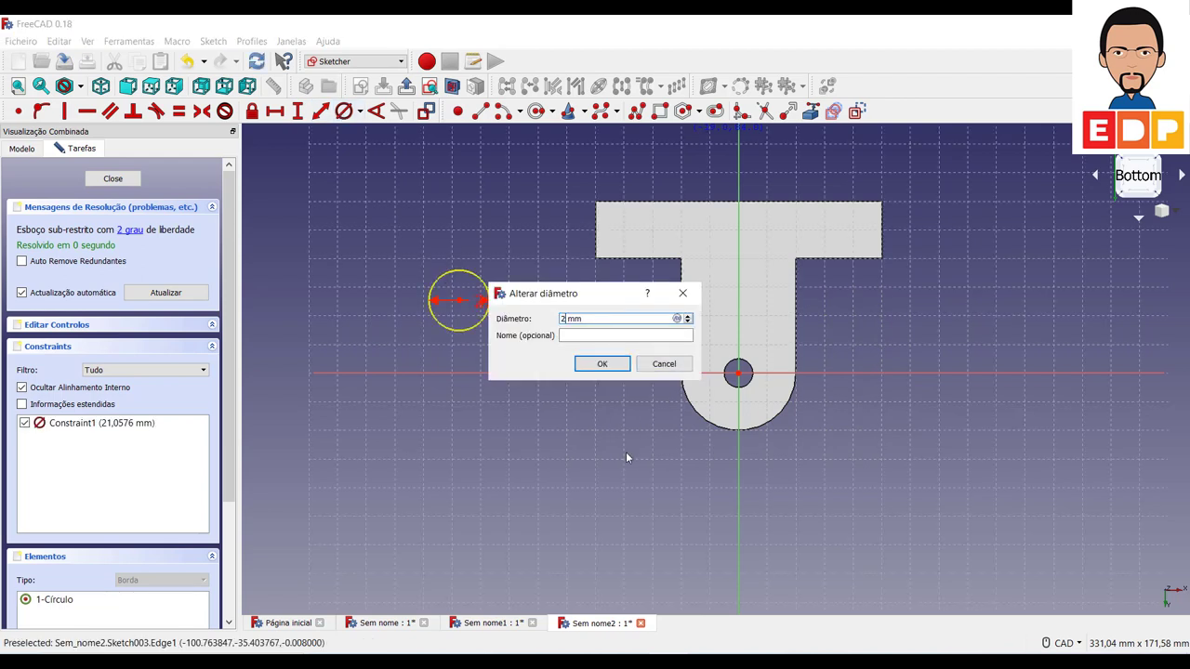
text(0)
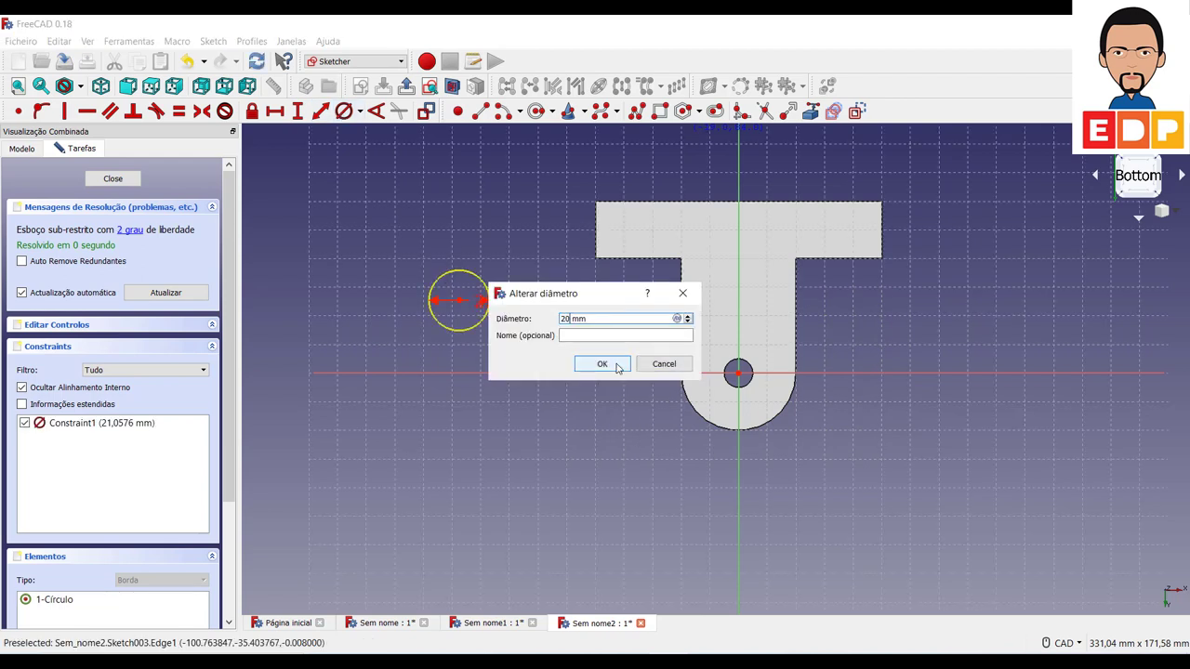
click(602, 363)
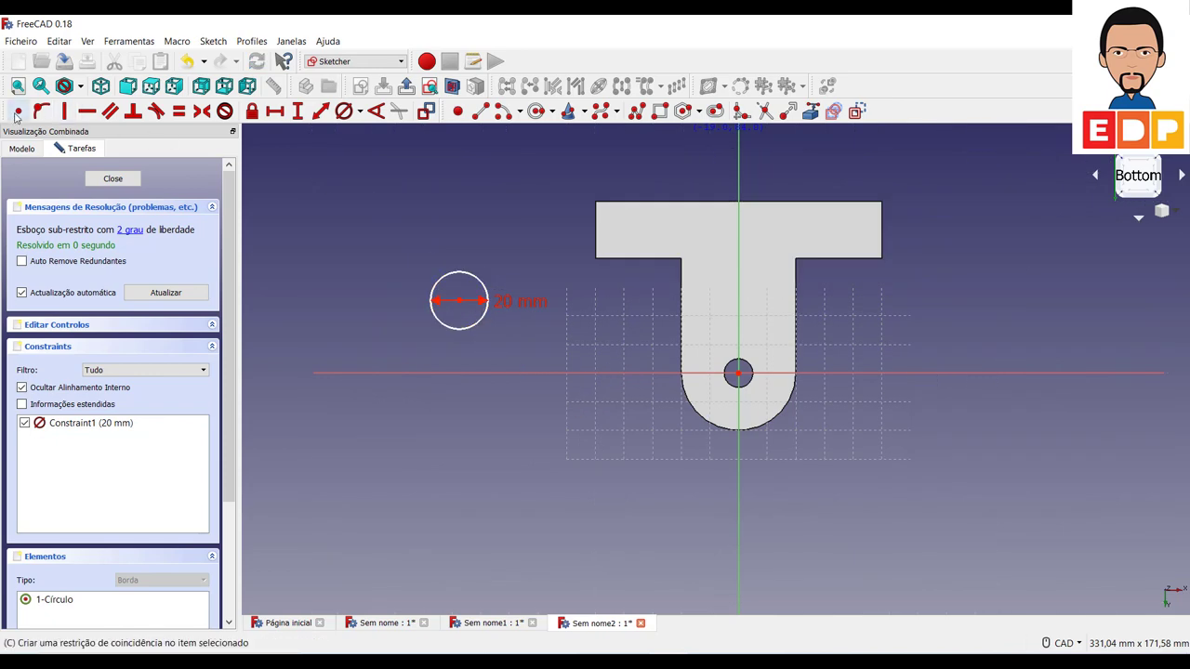
- Make the circle centre coincident with the hole centre and close Sketch003
right_click(509, 322)
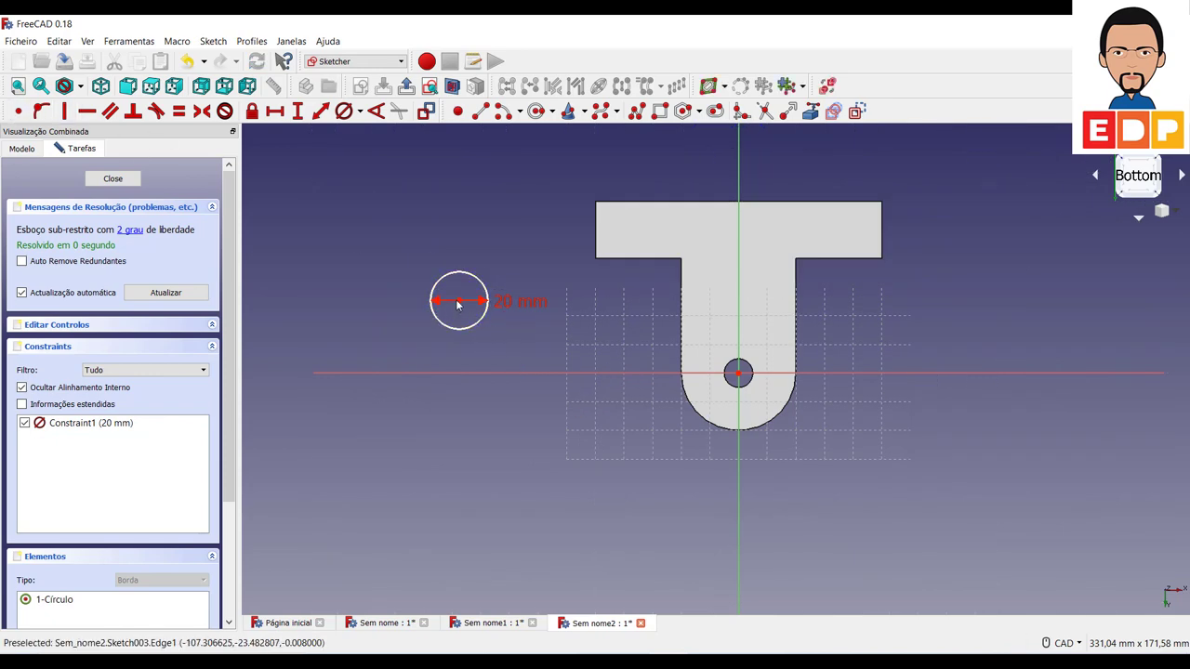
click(459, 303)
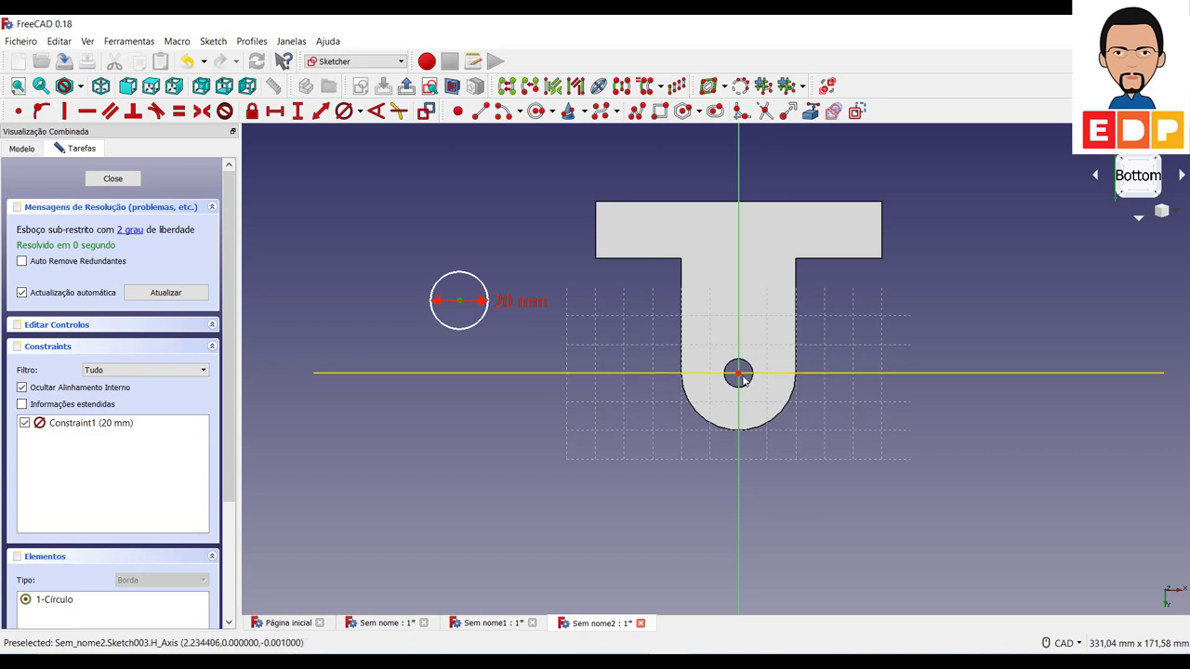
click(18, 111)
click(113, 178)
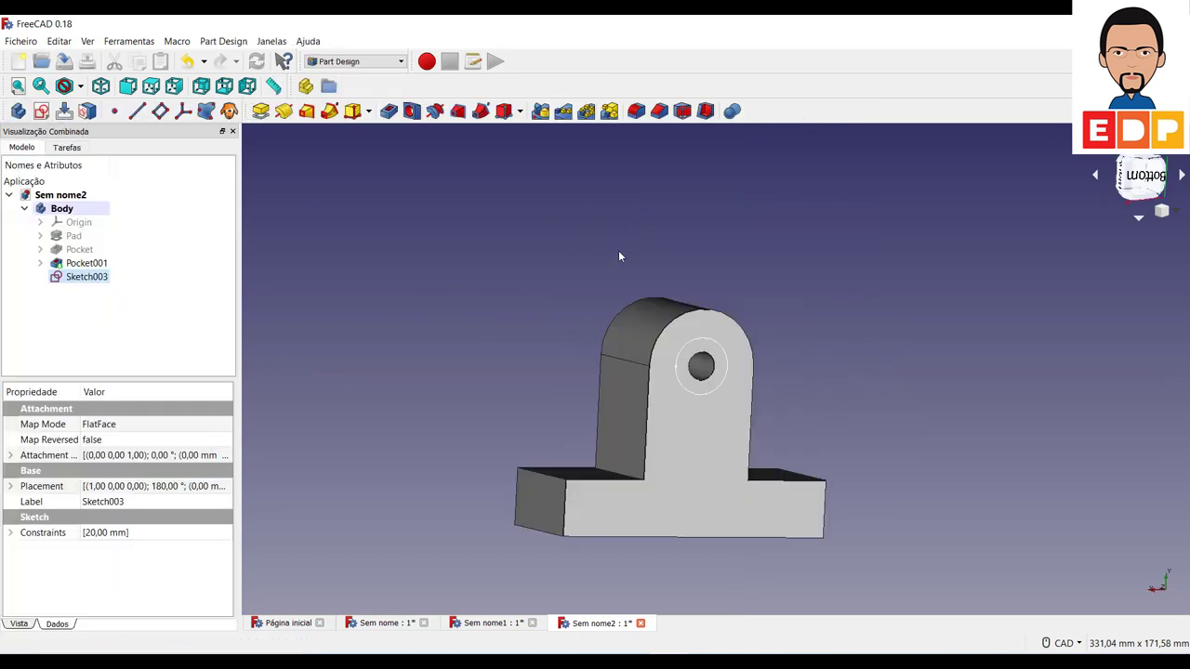
- Pocket the underside circle 10 mm deep as Pocket002
click(389, 110)
text(1)
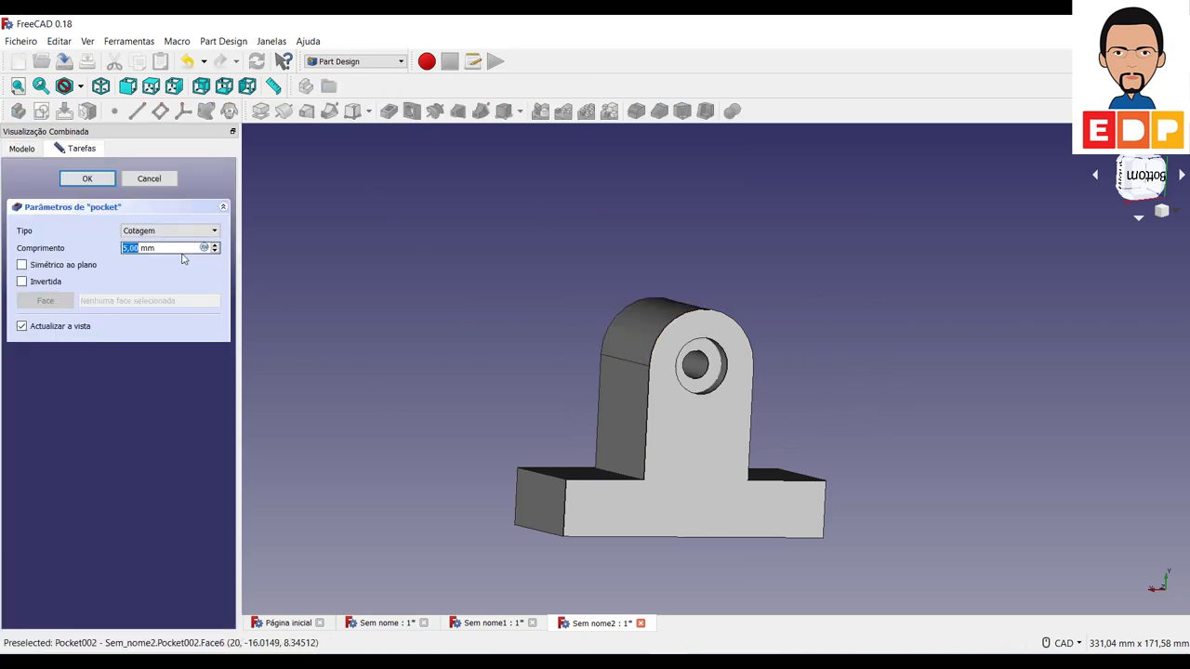
text(0)
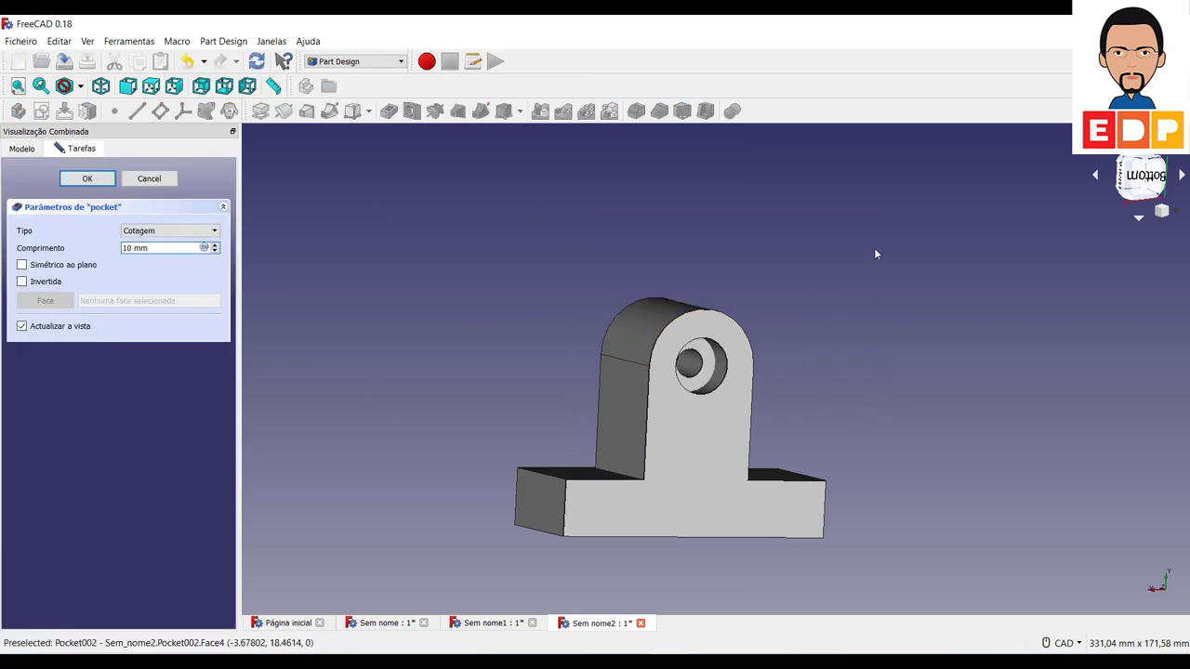
click(87, 178)
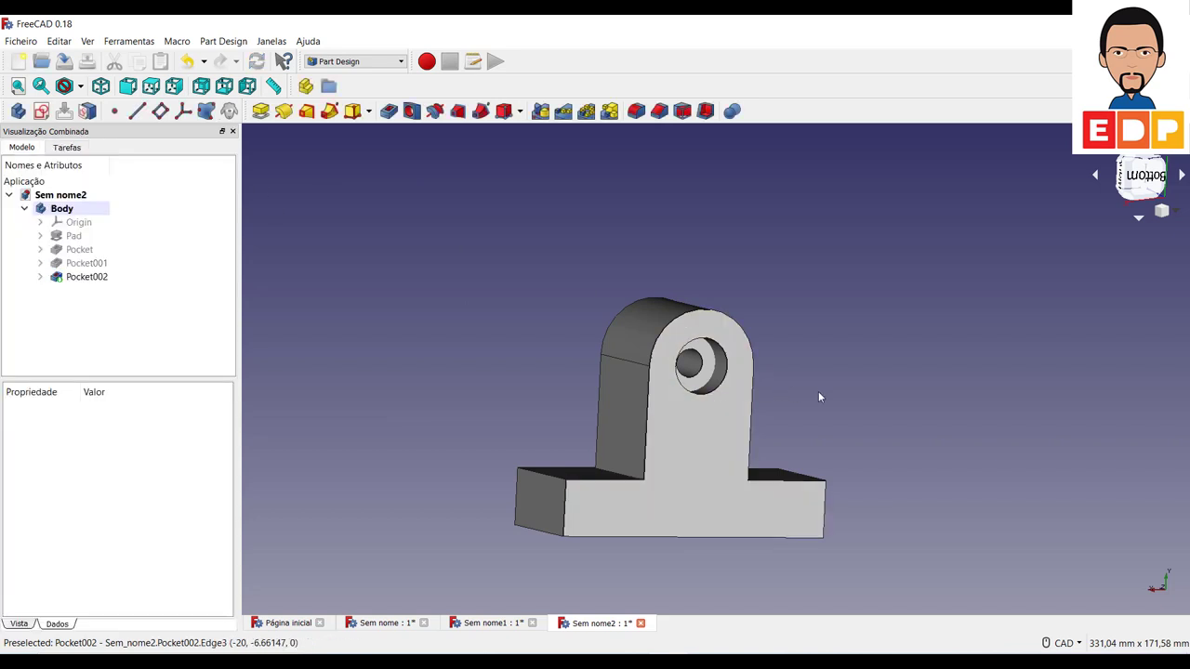
middle_drag(818, 392, 872, 395)
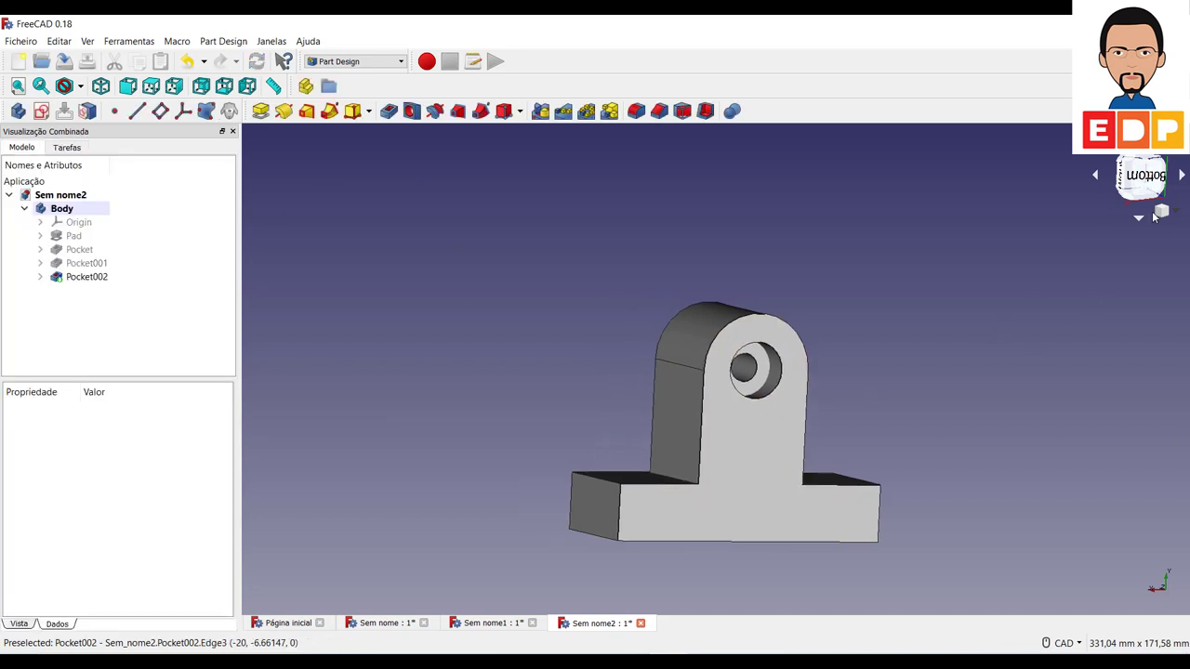
- View the bracket from the Bottom and zoom to inspect the counterbore
click(1141, 177)
scroll(779, 425, up, 8)
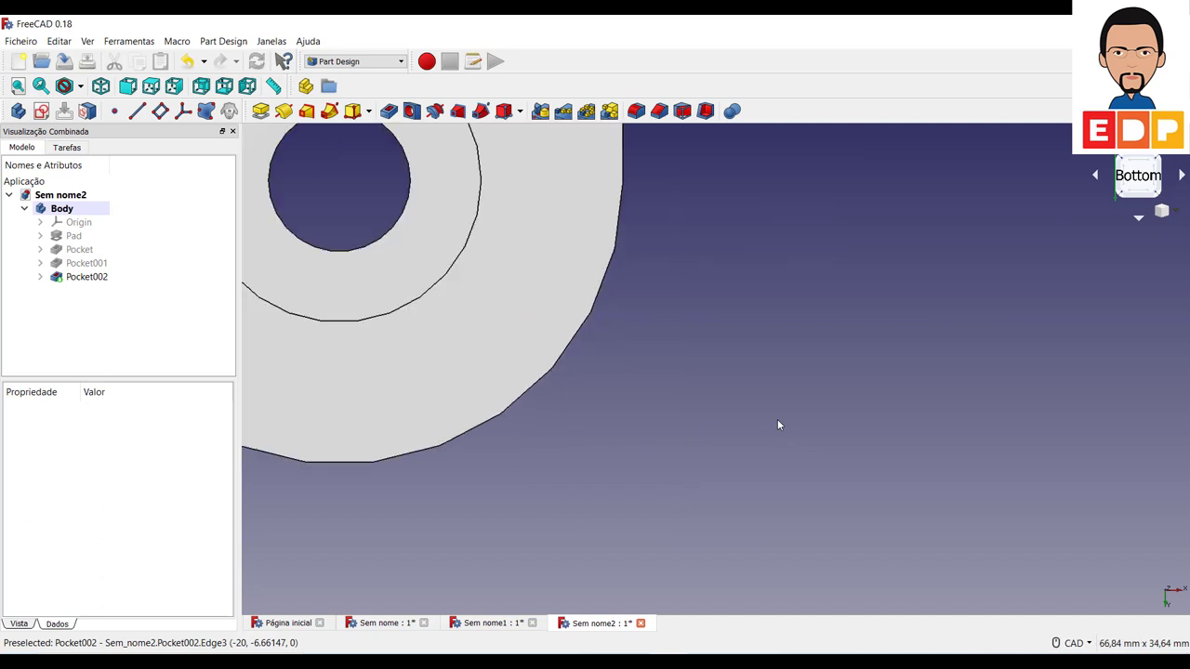
scroll(779, 425, down, 2)
scroll(779, 425, down, 5)
scroll(783, 426, down, 5)
scroll(783, 427, up, 2)
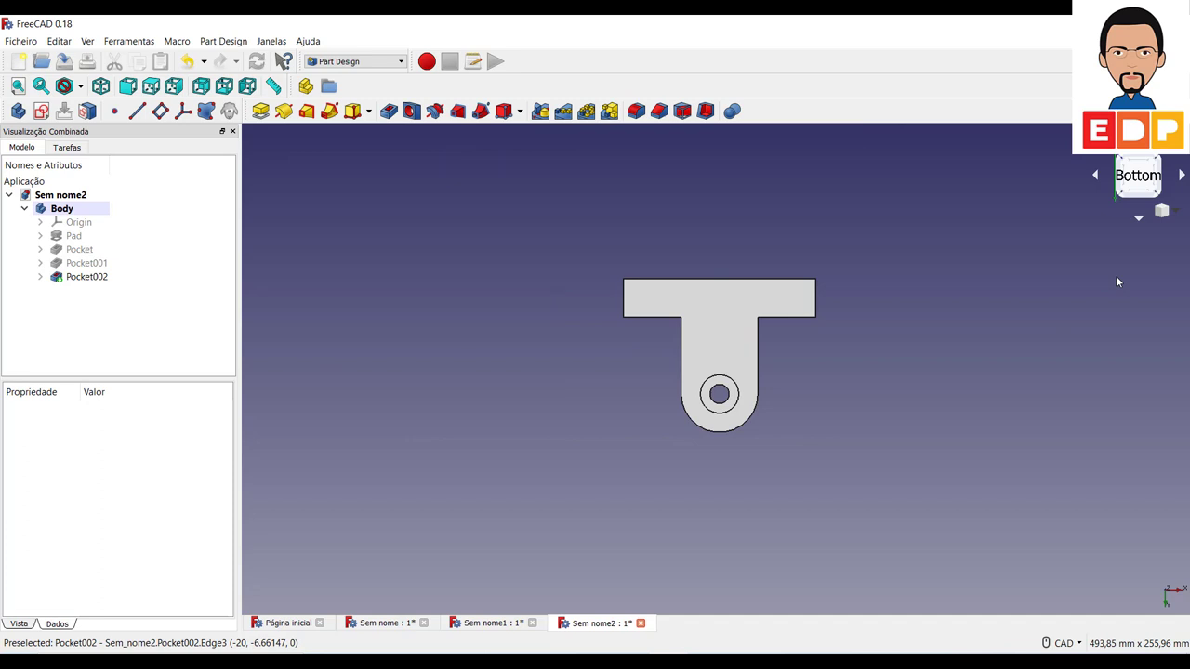
- Orbit in OpenInventor style to the rear side, return to CAD style, and select the flange face
click(1062, 643)
click(1078, 511)
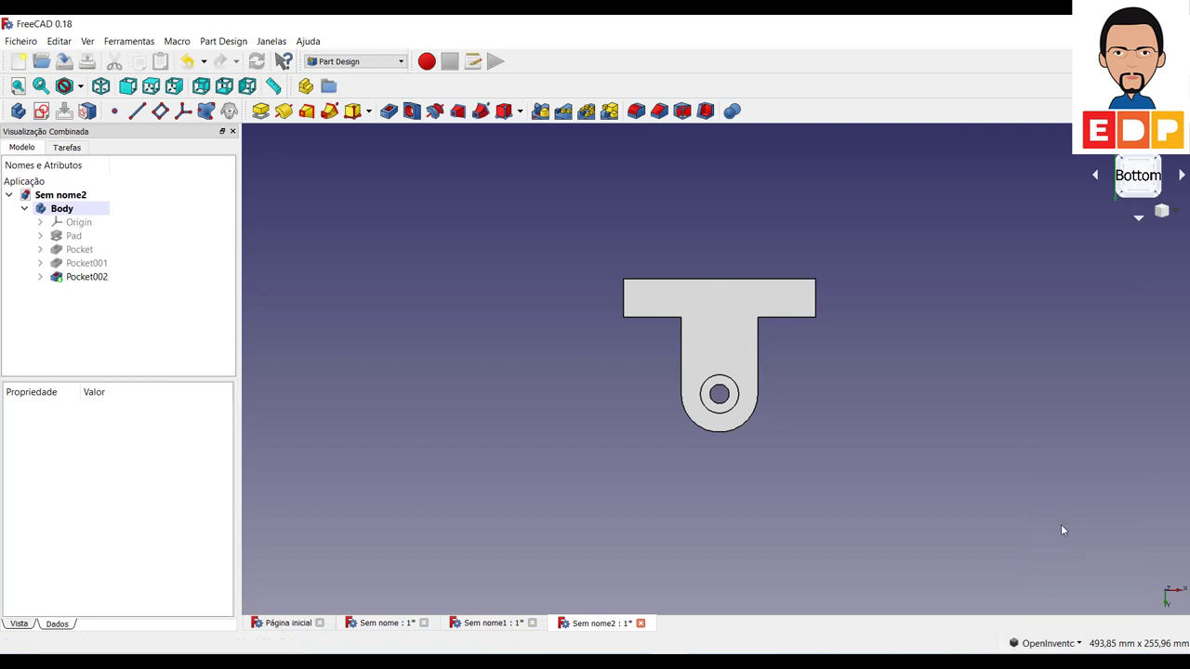
mouse_move(1038, 538)
mouse_down()
mouse_move(988, 409)
mouse_move(953, 445)
mouse_up()
middle_drag(953, 445, 943, 391)
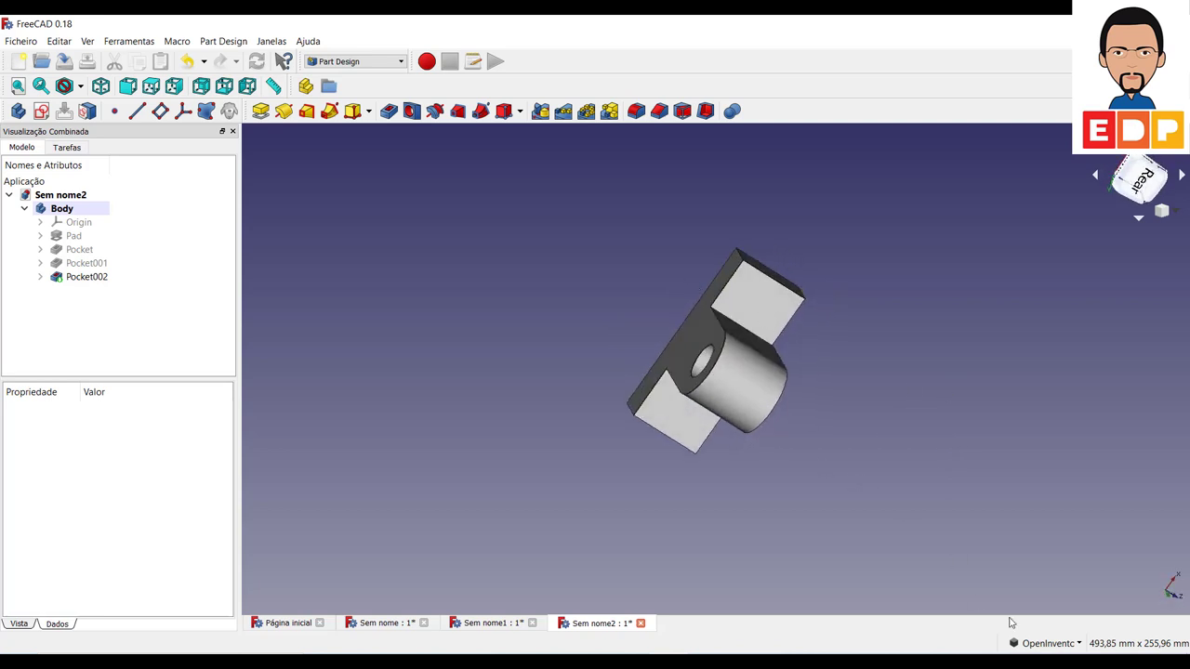
click(1049, 644)
click(1044, 527)
click(771, 315)
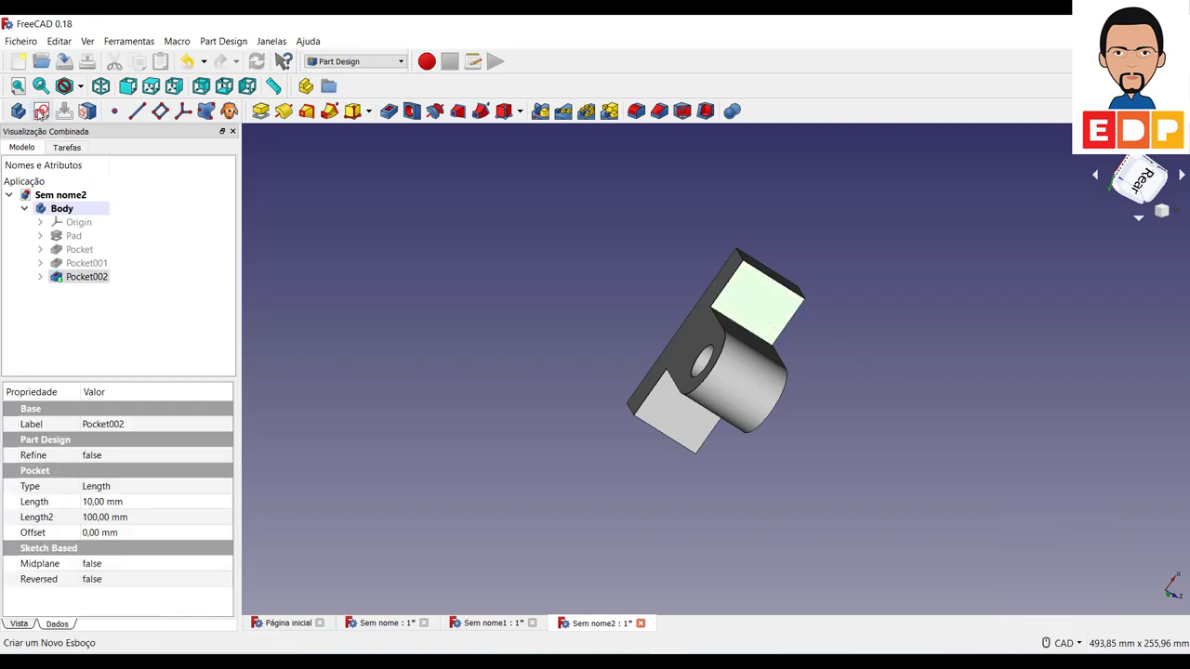
- Start a sketch on the rear face and draw two circles above the flanges
click(40, 112)
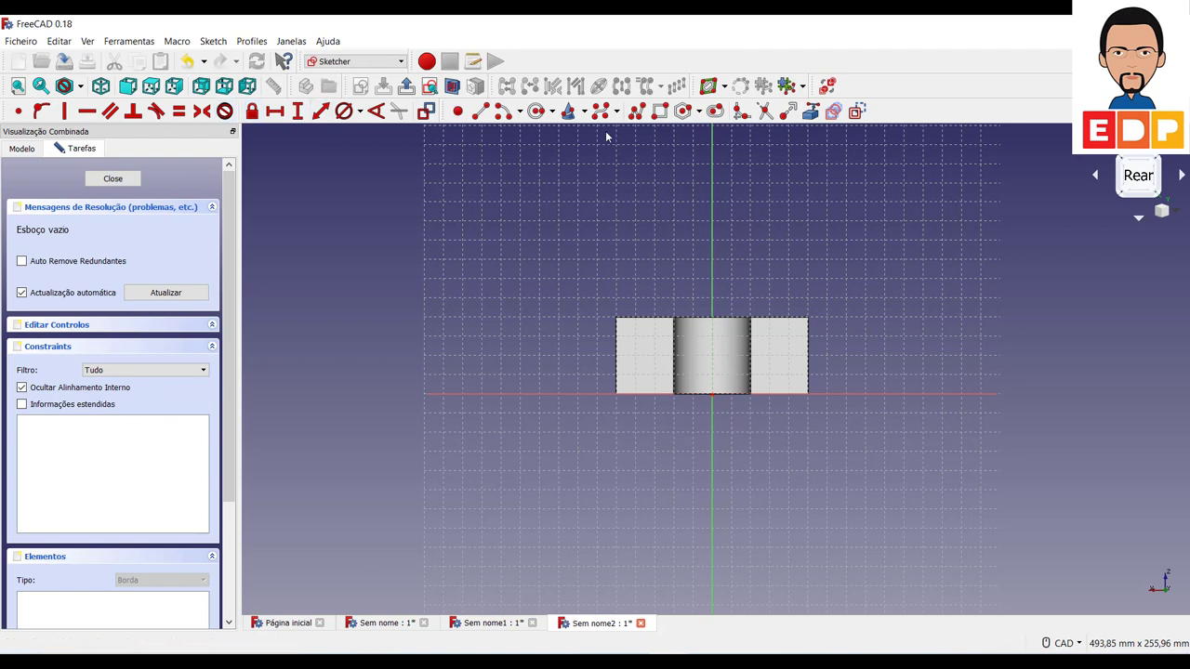
click(537, 111)
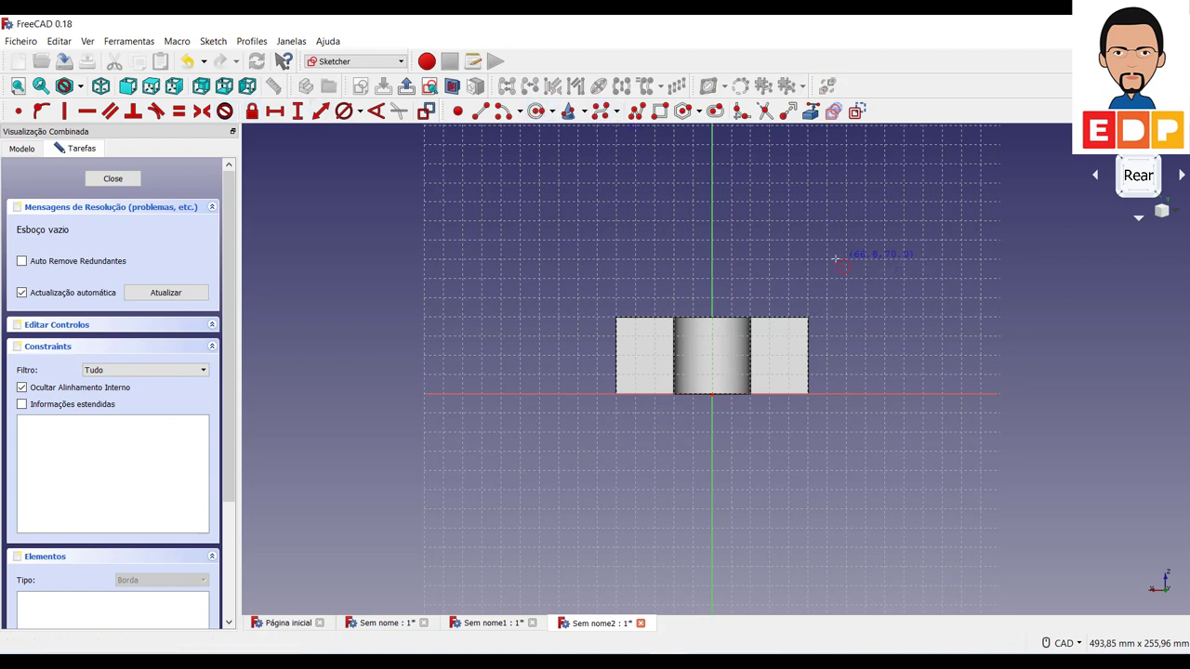
click(779, 242)
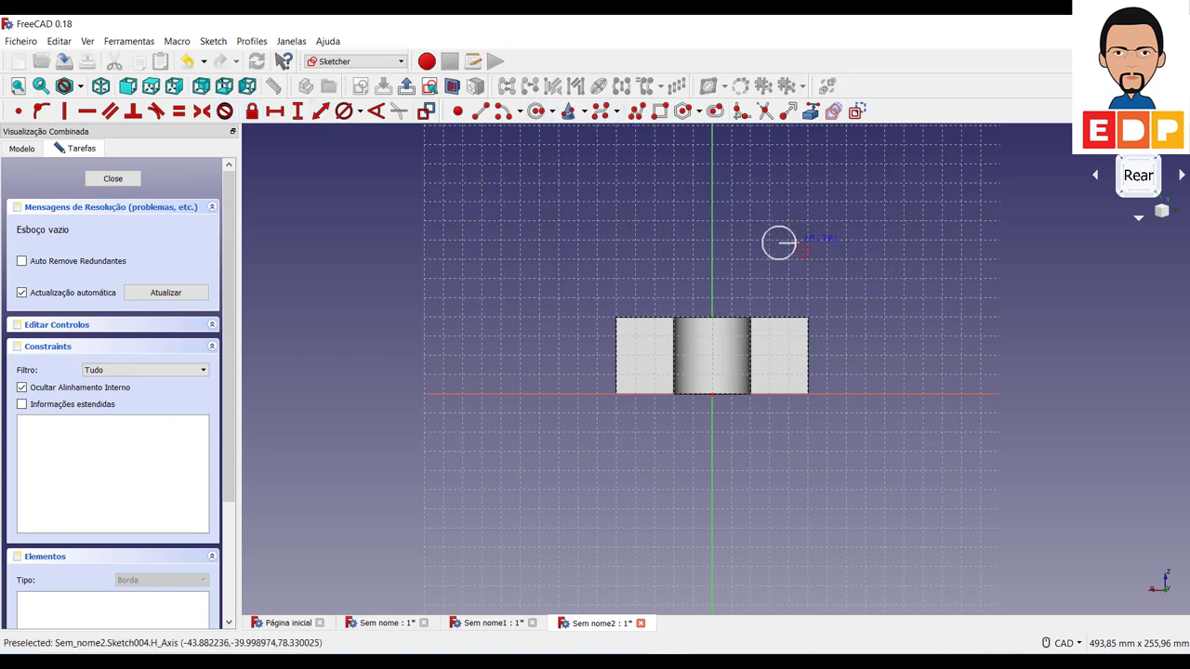
click(795, 243)
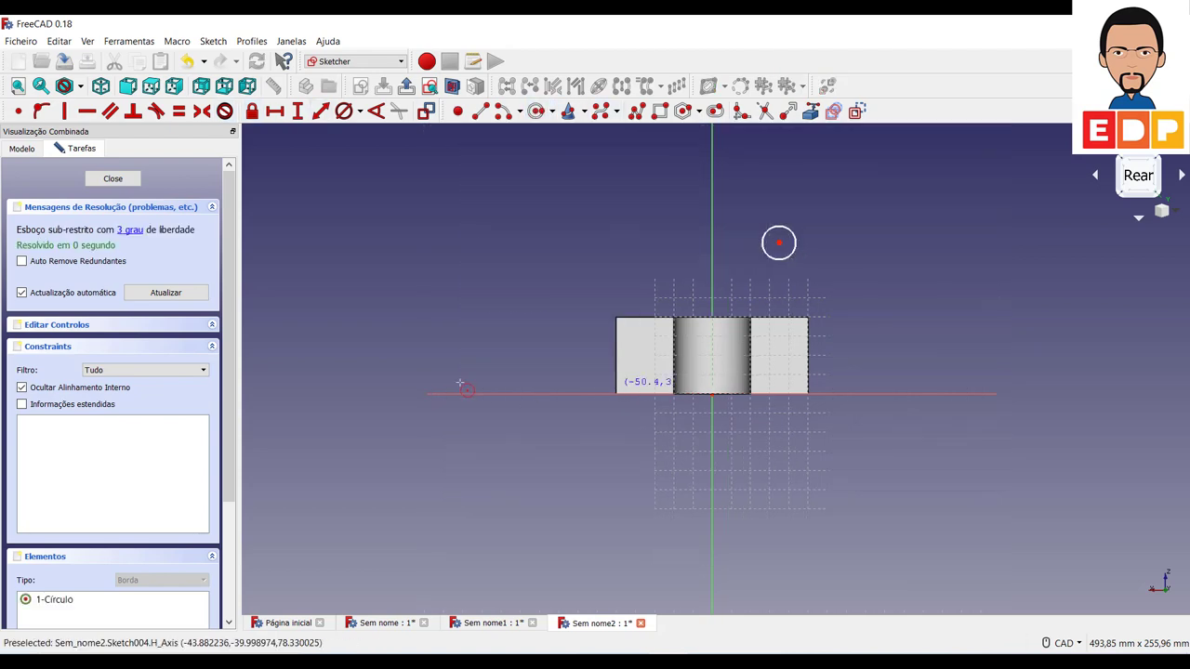
click(640, 243)
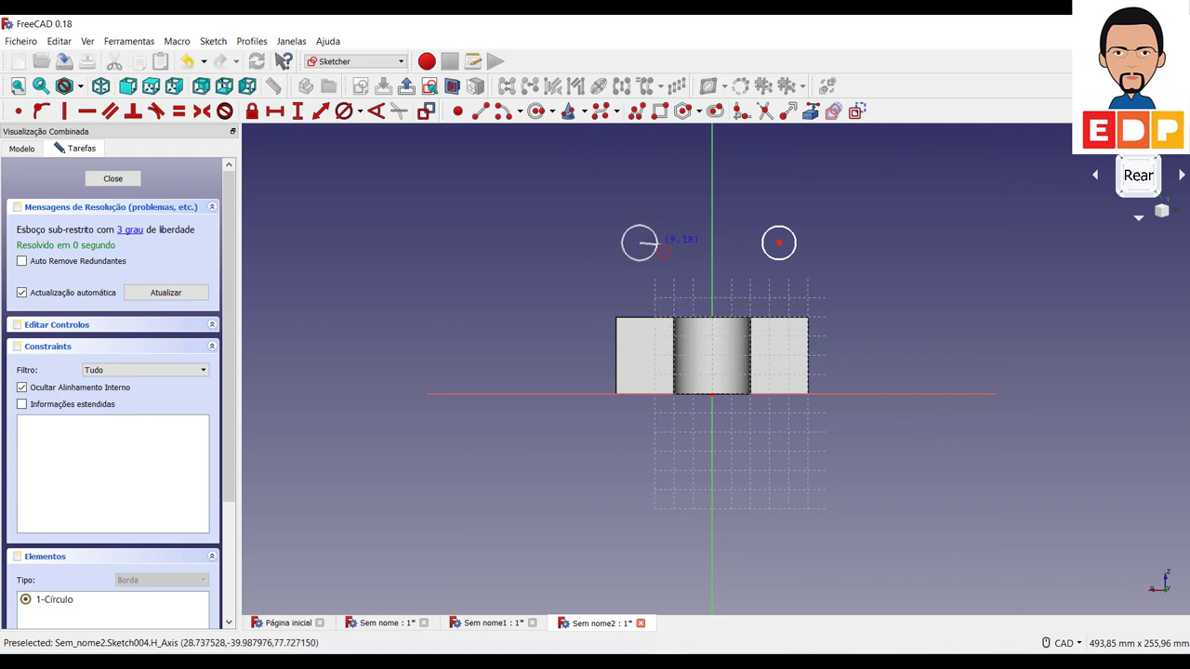
click(657, 243)
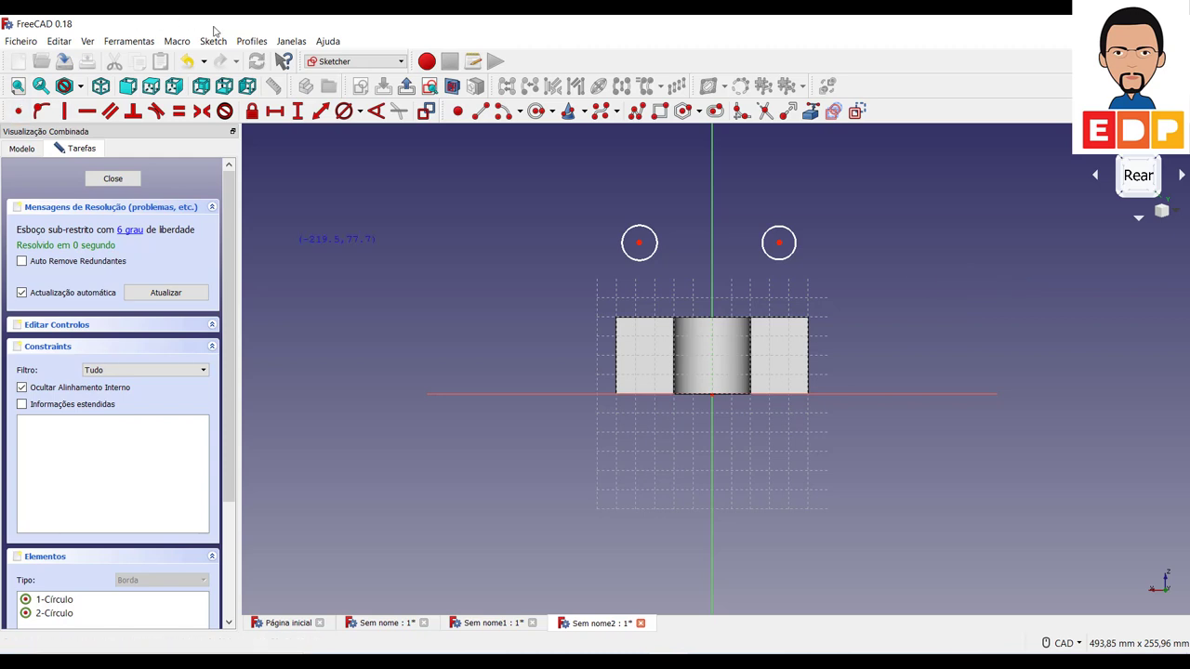
- Give the left circle an 8 mm diameter
click(637, 258)
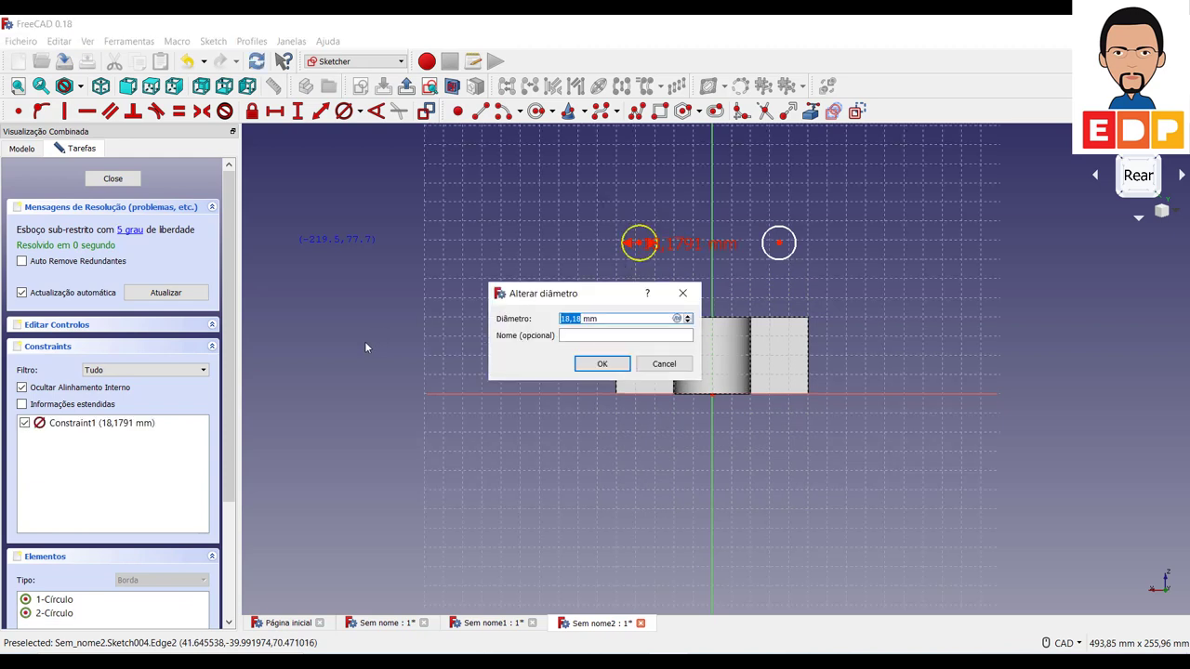
text(8)
key(Return)
scroll(648, 281, down, 2)
scroll(648, 281, up, 4)
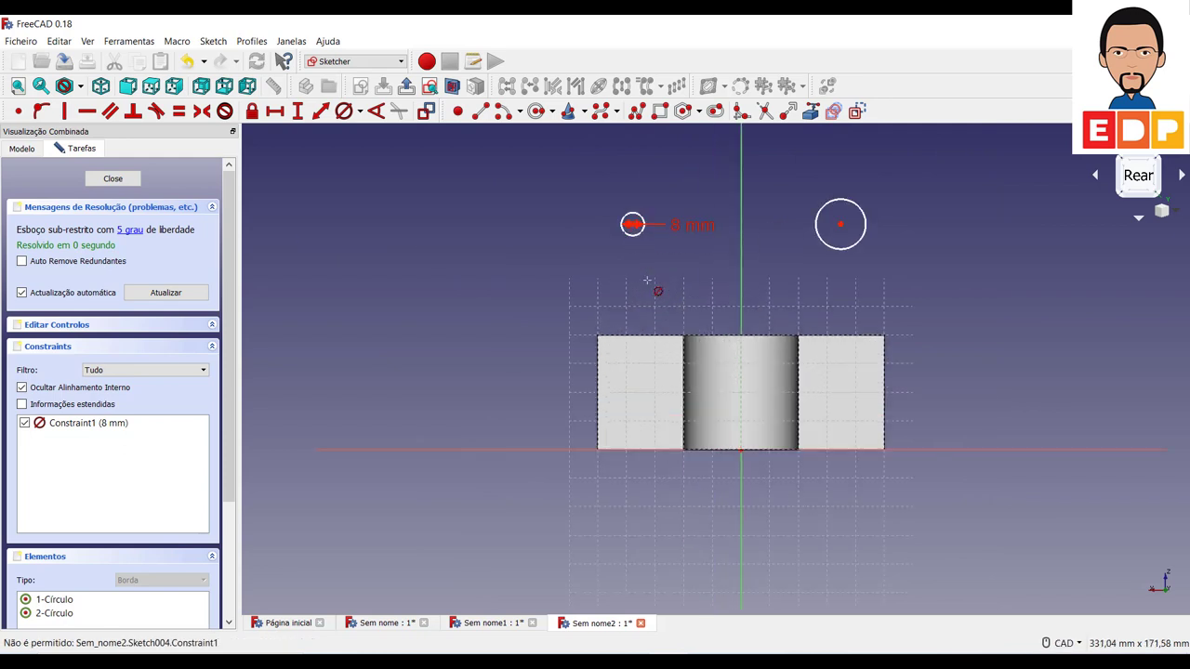
scroll(648, 281, up, 3)
scroll(648, 281, down, 3)
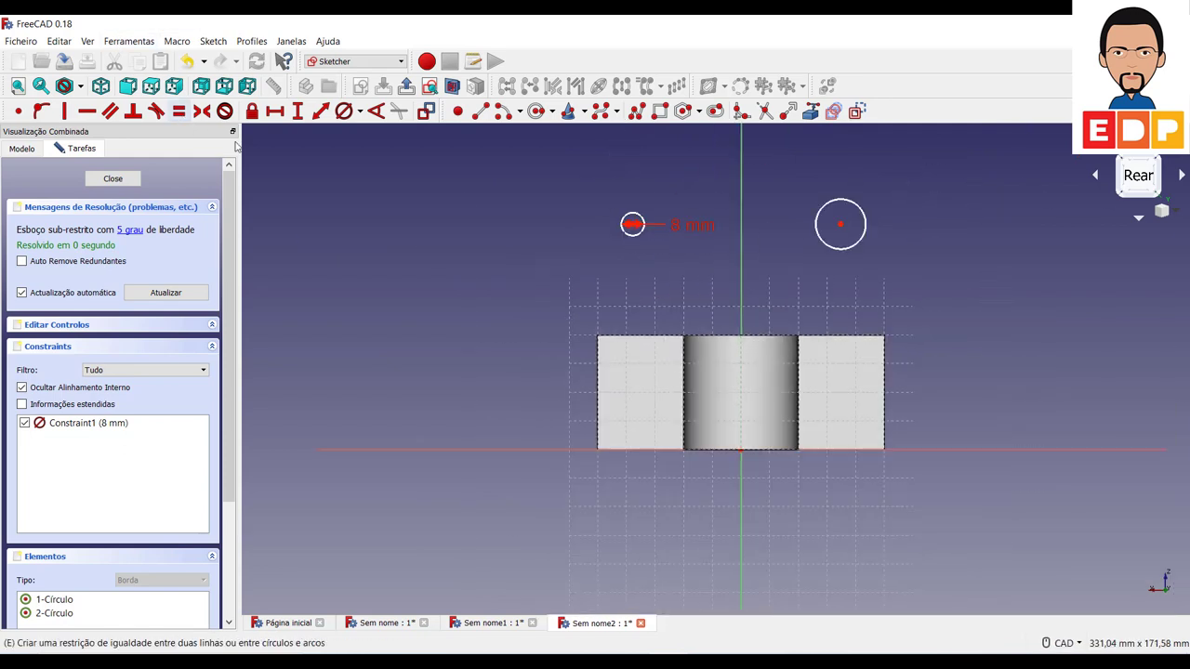
- Constrain the two circles to be equal and reposition them
click(181, 117)
click(632, 235)
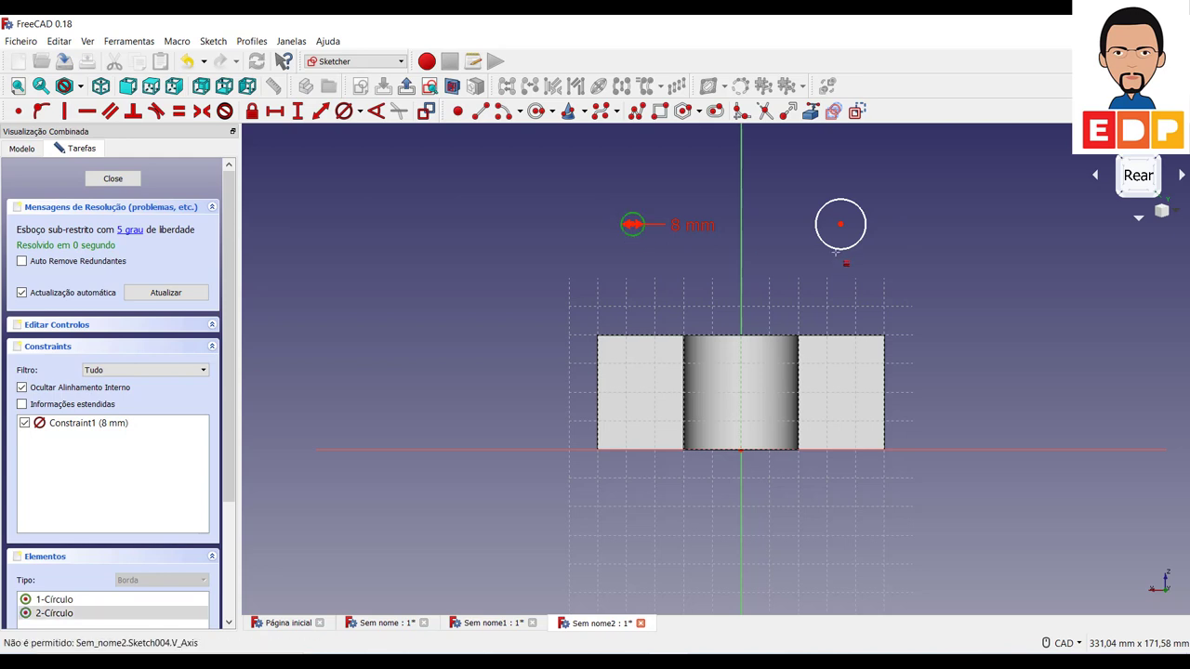
click(841, 247)
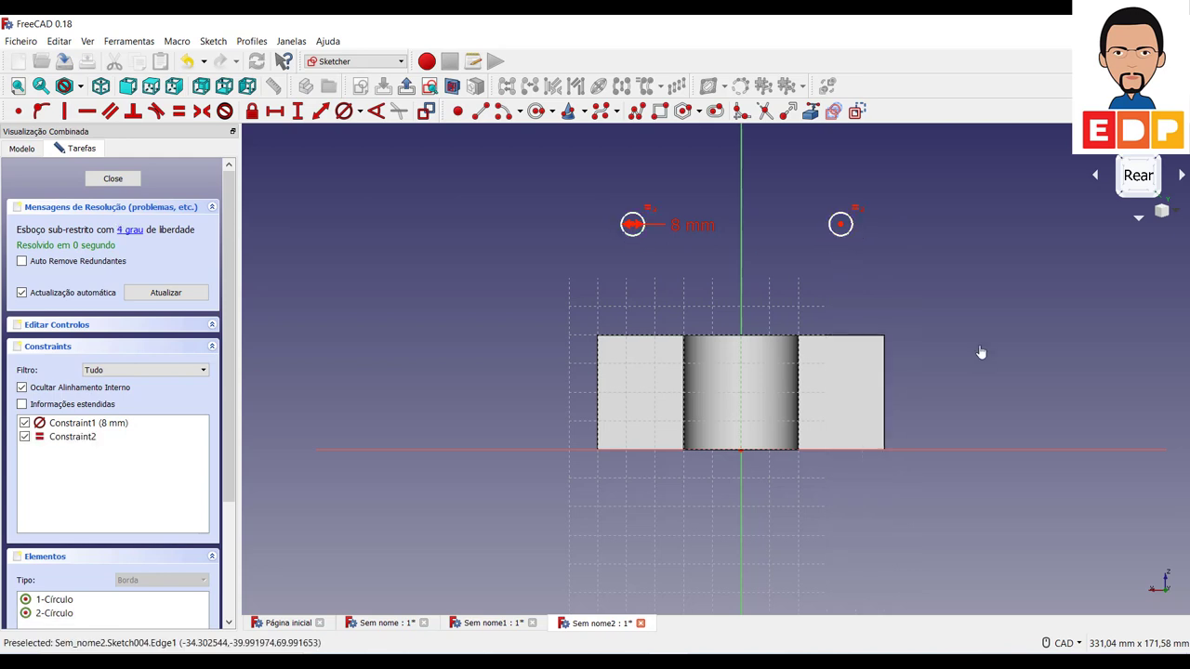
middle_drag(491, 325, 444, 401)
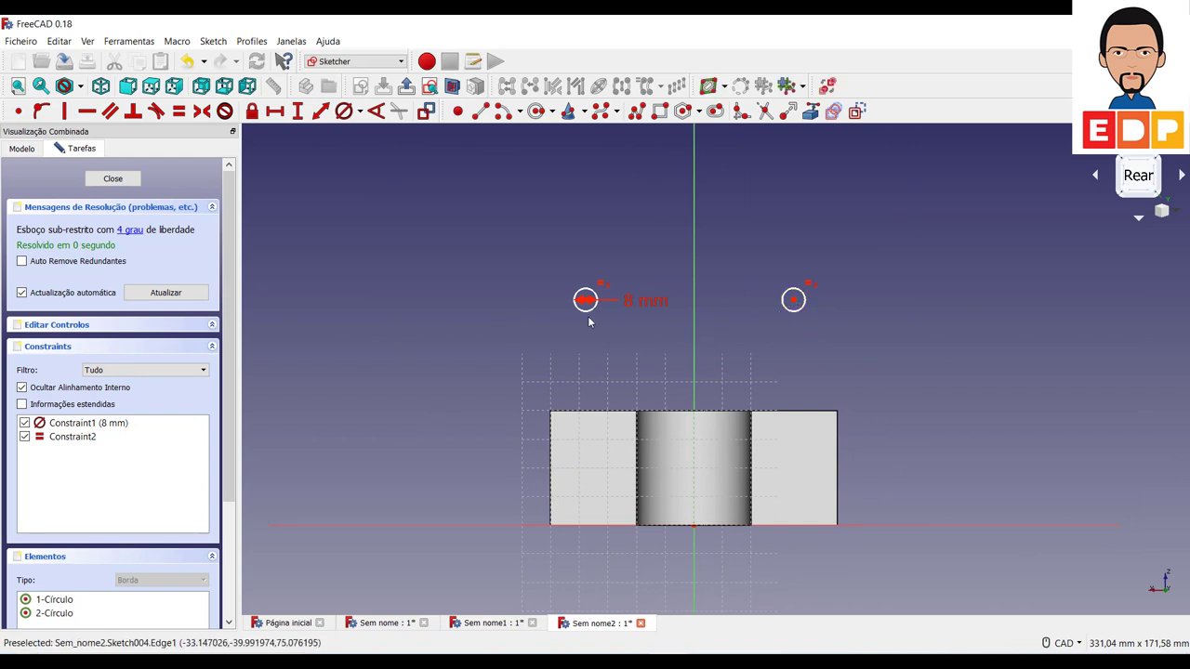
mouse_move(586, 302)
mouse_down()
mouse_move(549, 313)
mouse_move(630, 335)
mouse_move(548, 305)
mouse_move(598, 298)
mouse_up()
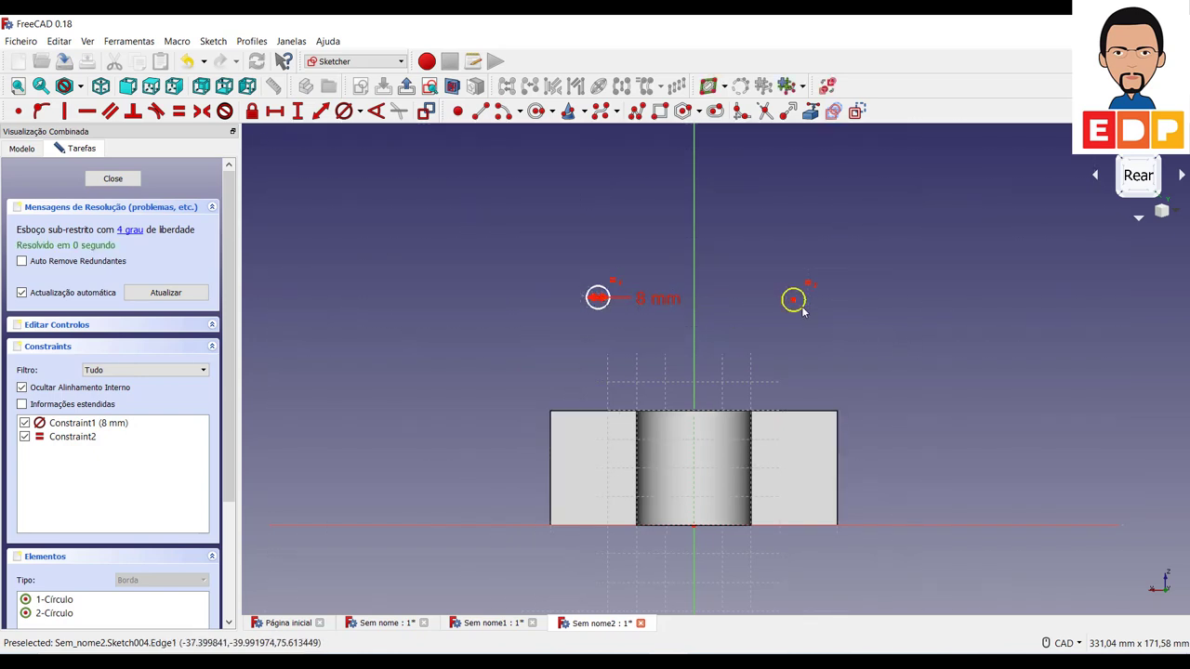
mouse_move(794, 303)
mouse_down()
mouse_move(916, 293)
mouse_move(814, 300)
mouse_up()
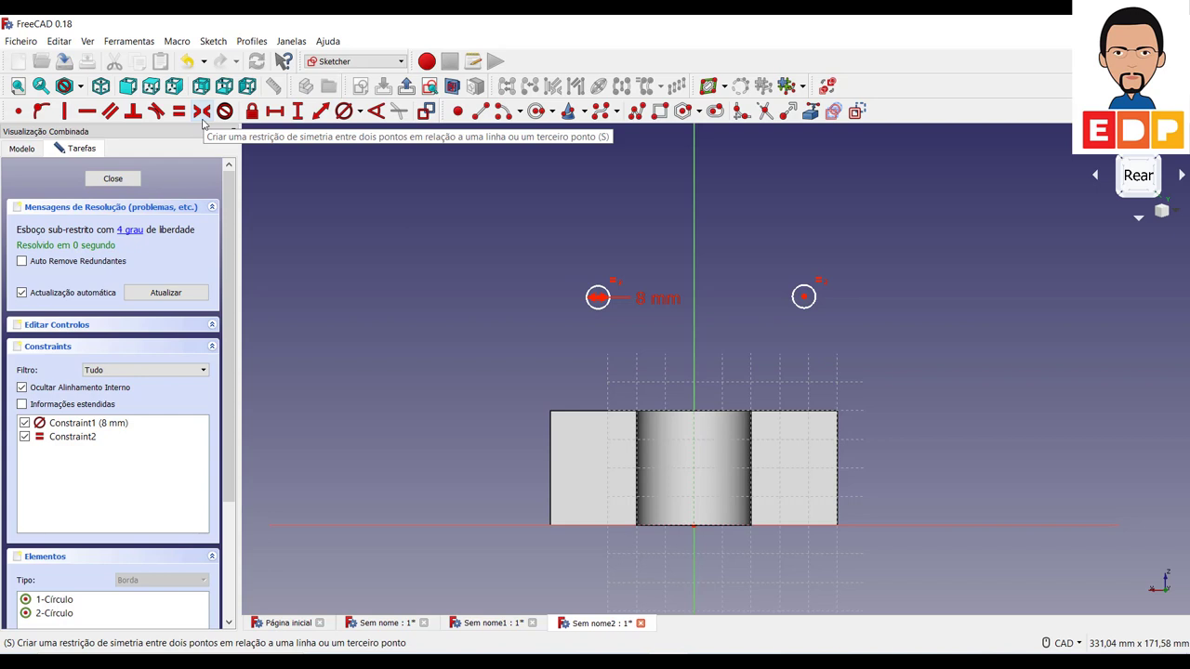
- Make the two circle centres symmetric about the vertical axis
click(203, 122)
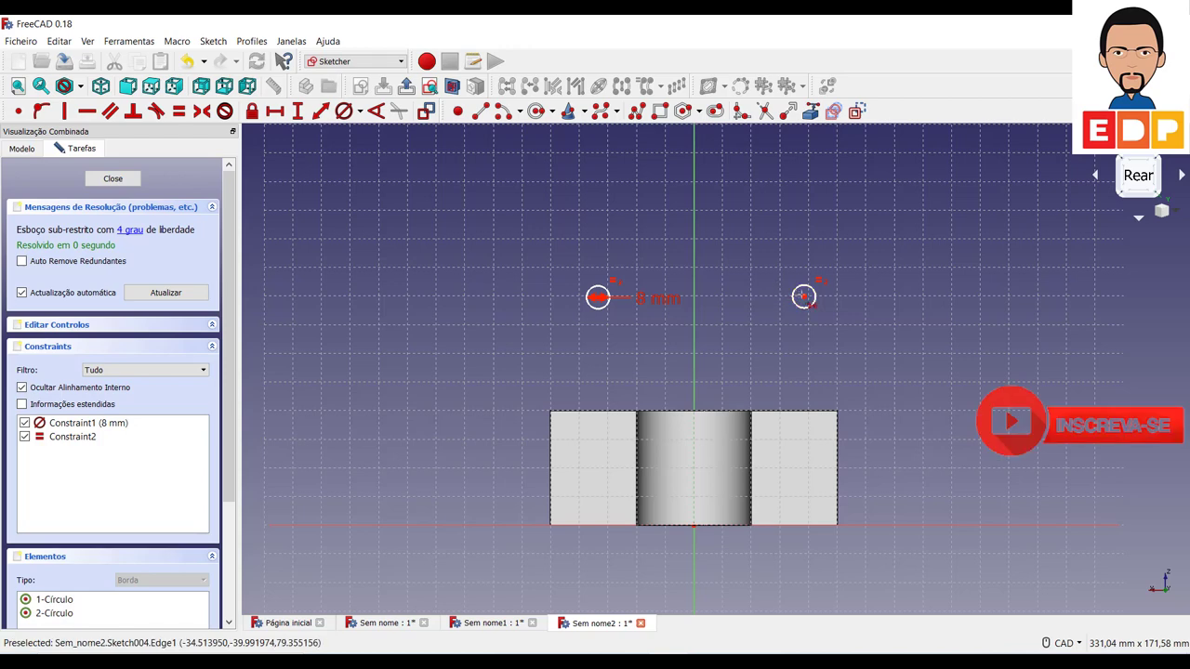
click(803, 296)
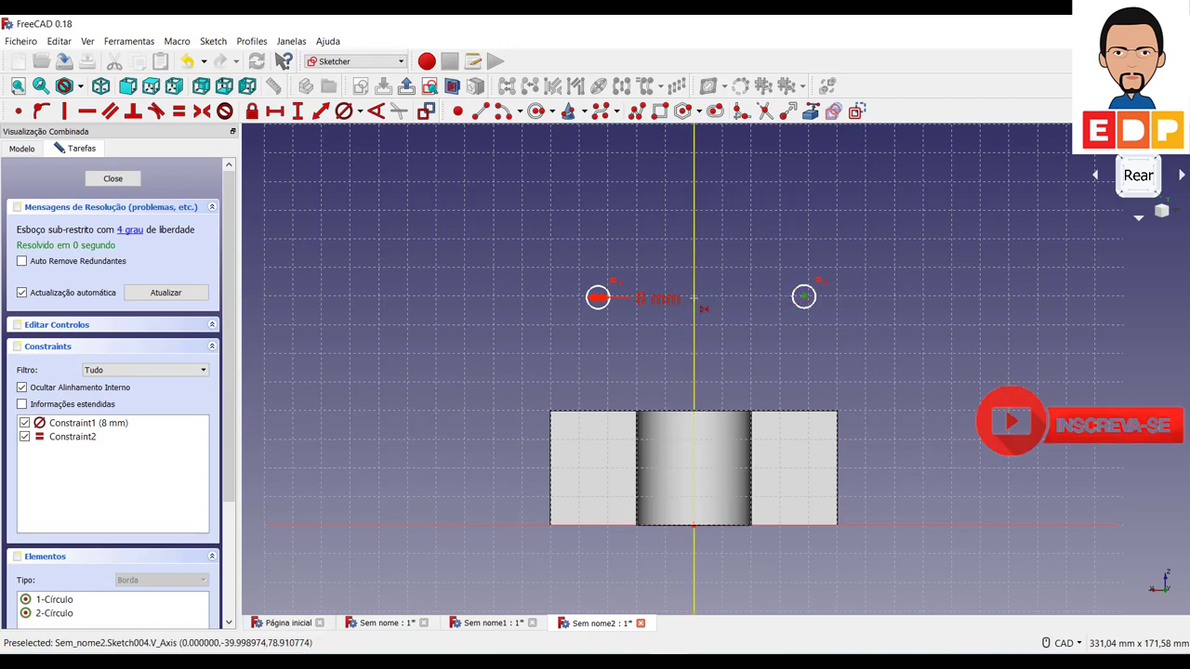
click(696, 308)
click(599, 297)
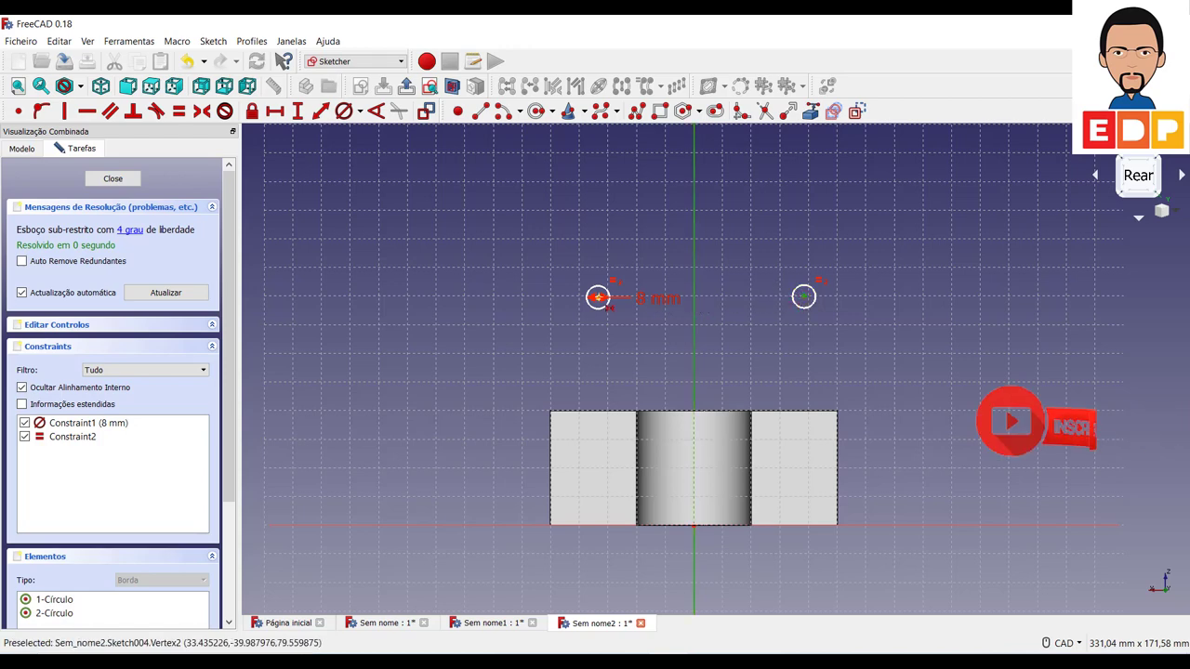
key(s)
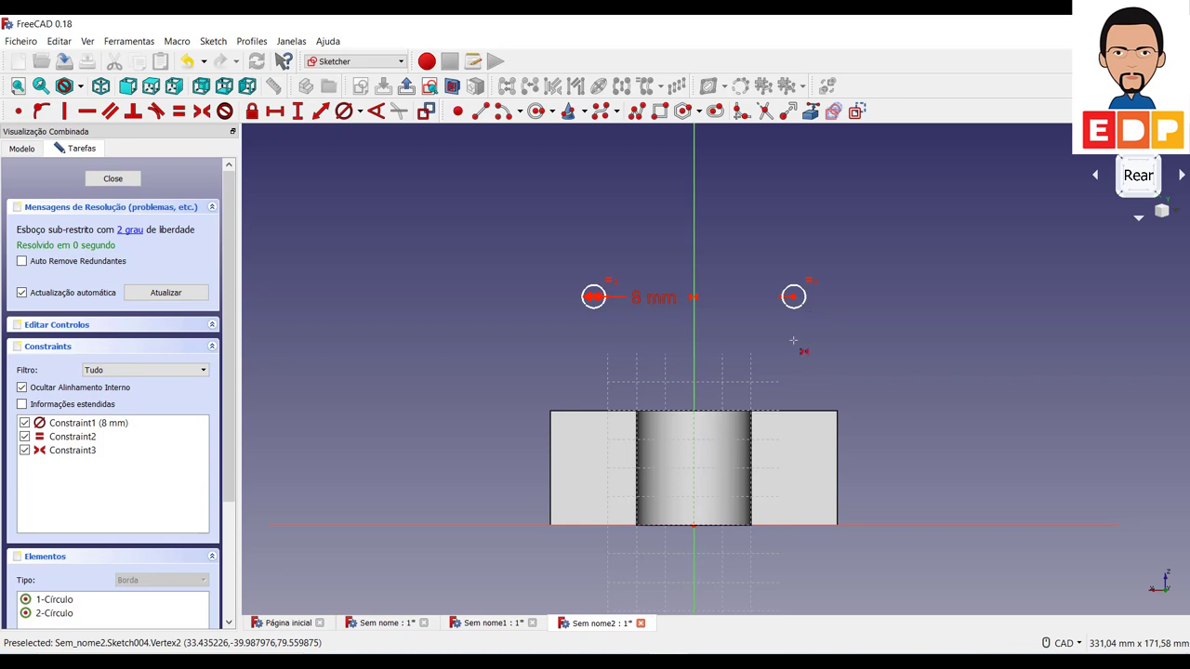
key(Escape)
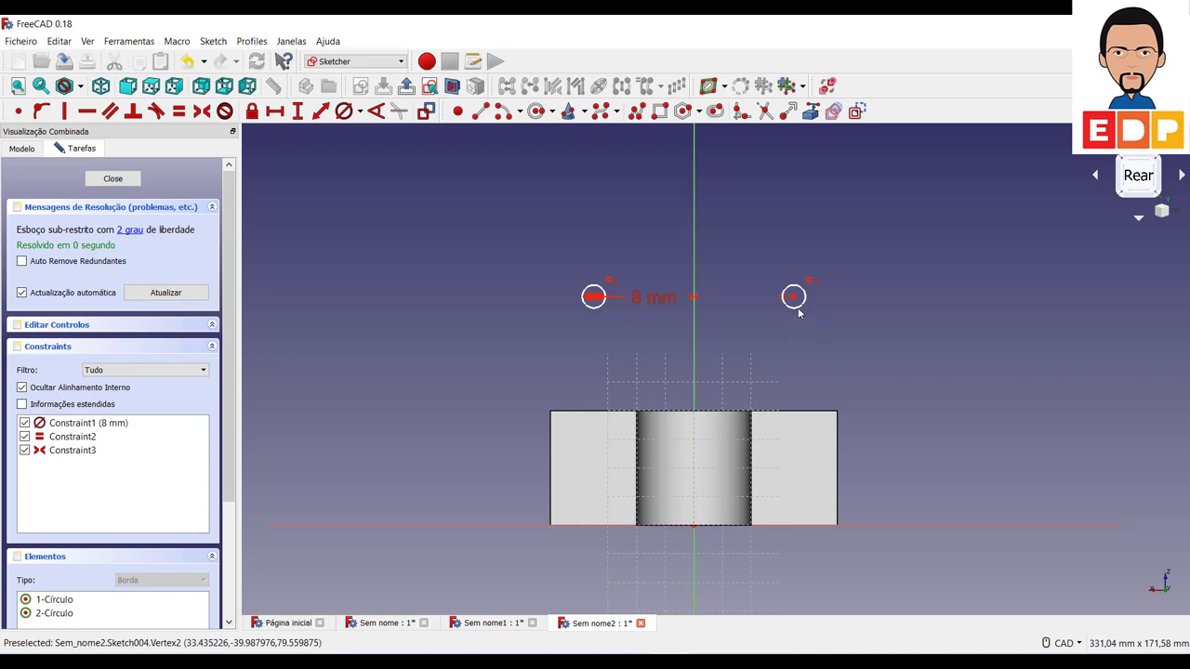
mouse_move(798, 312)
mouse_down()
mouse_move(890, 332)
mouse_move(869, 228)
mouse_move(843, 284)
mouse_move(812, 289)
mouse_up()
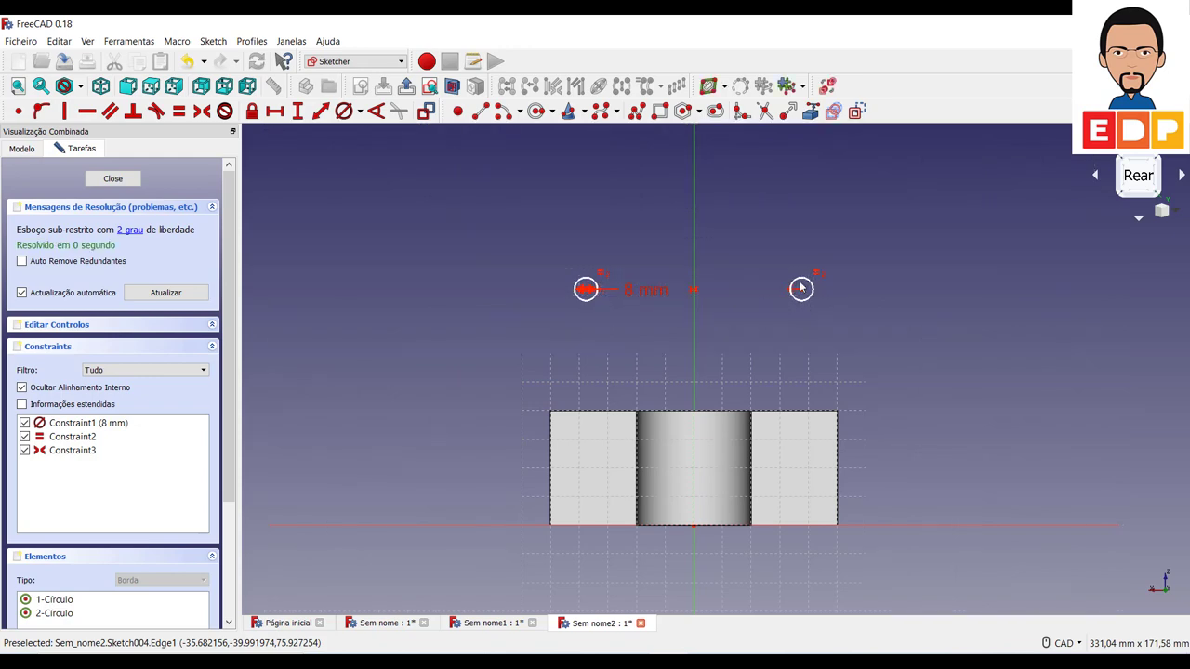
- Change the circle diameter to 10 mm and drag the circles down into the flanges
double_click(635, 292)
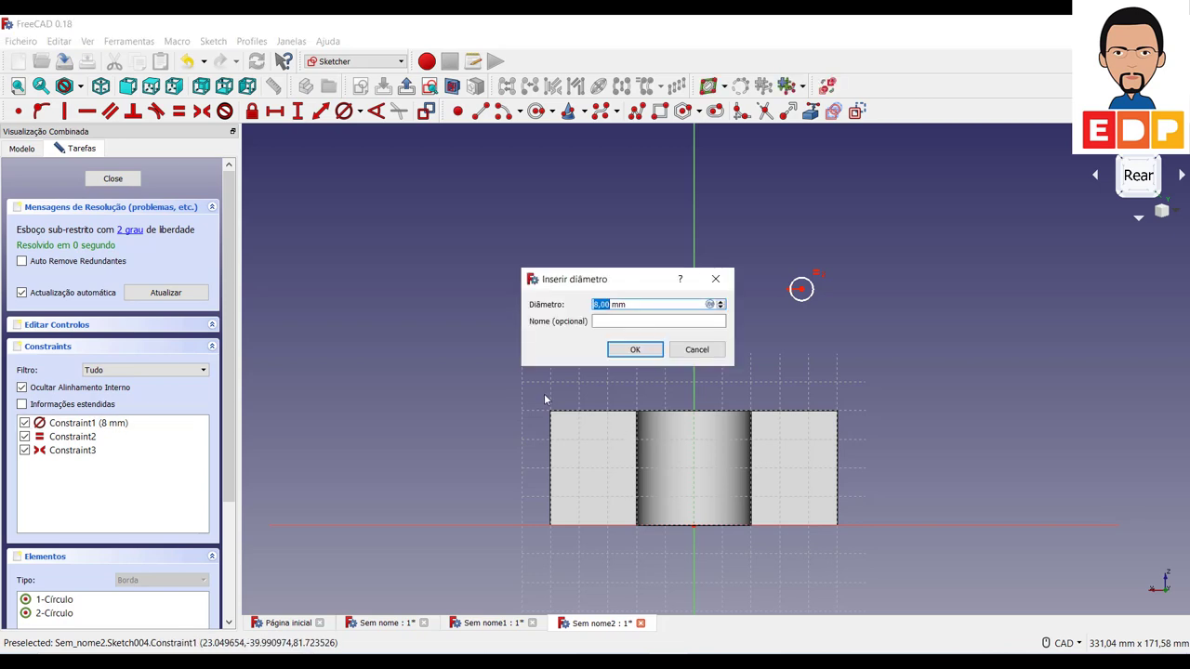
text(10)
click(633, 349)
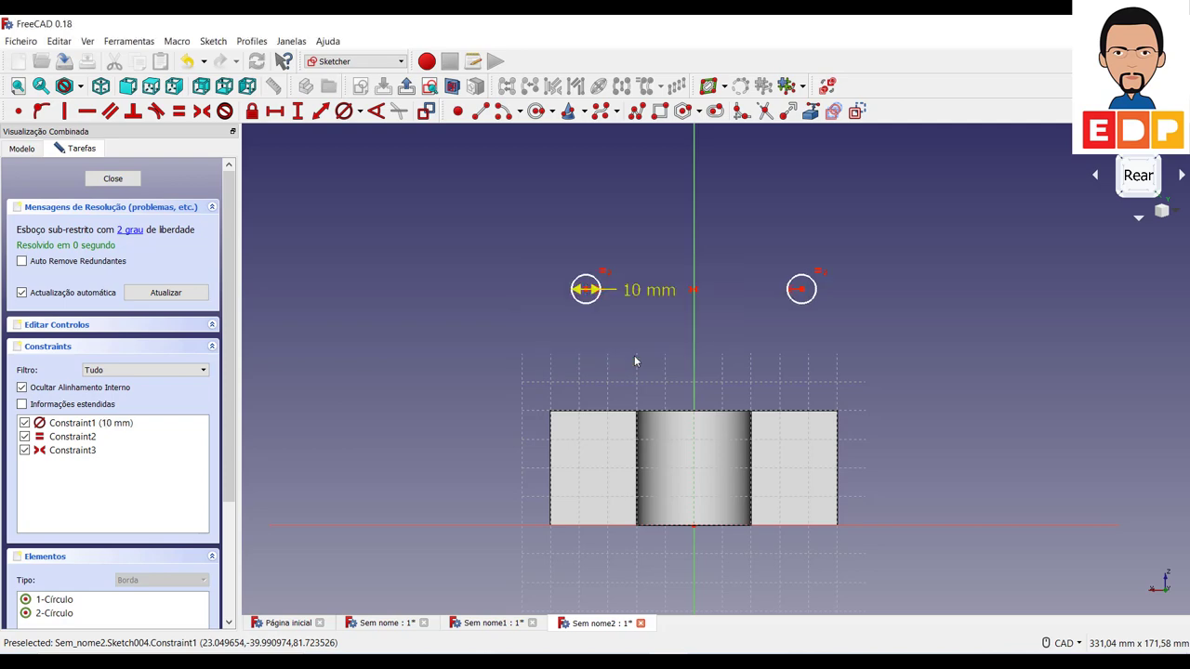
mouse_move(813, 298)
mouse_down()
mouse_move(807, 469)
mouse_move(929, 282)
mouse_up()
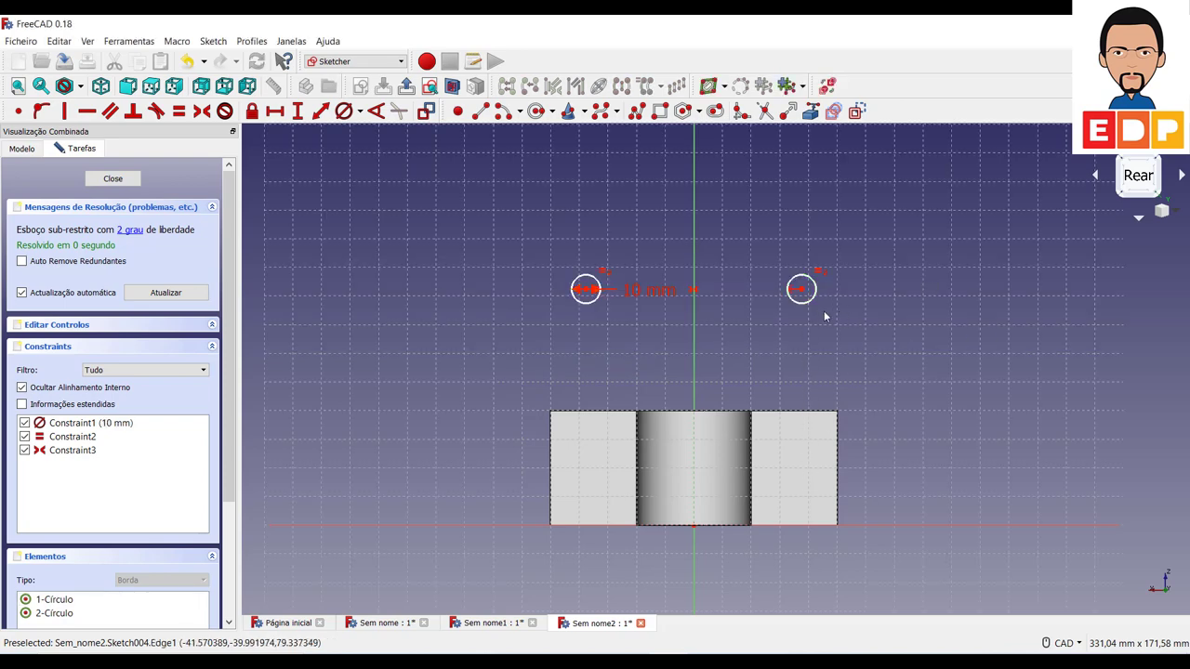
drag(803, 296, 798, 473)
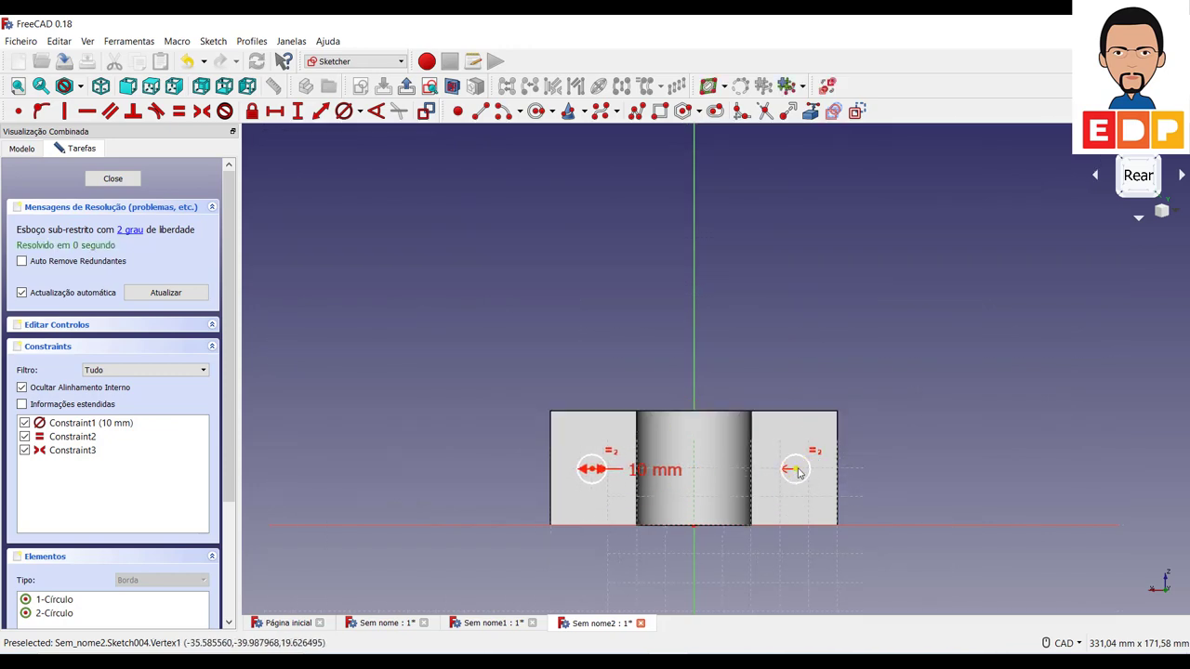
- Set a 35 mm horizontal distance from the vertical axis to the right circle's centre
click(796, 473)
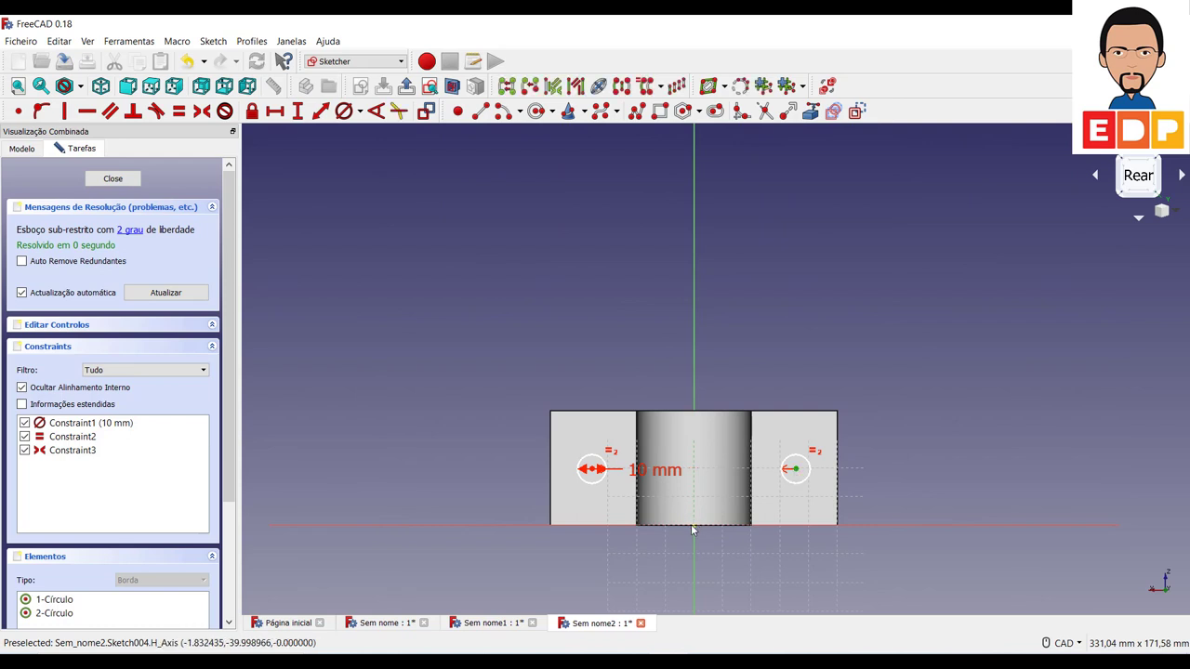
click(693, 531)
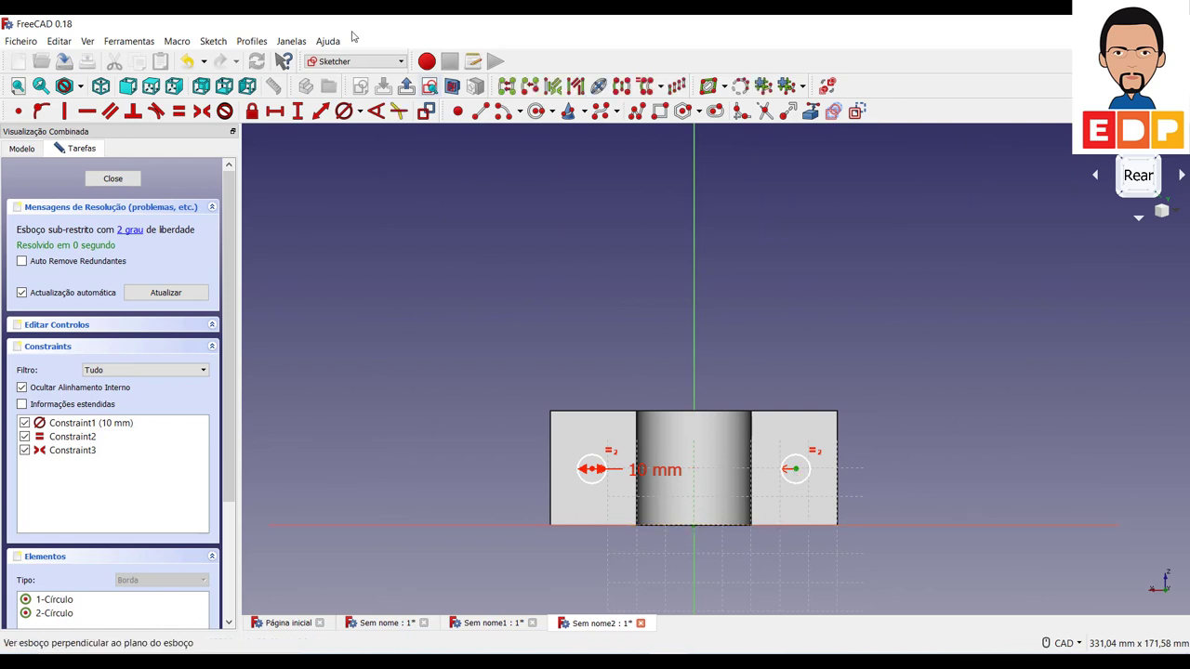
click(274, 111)
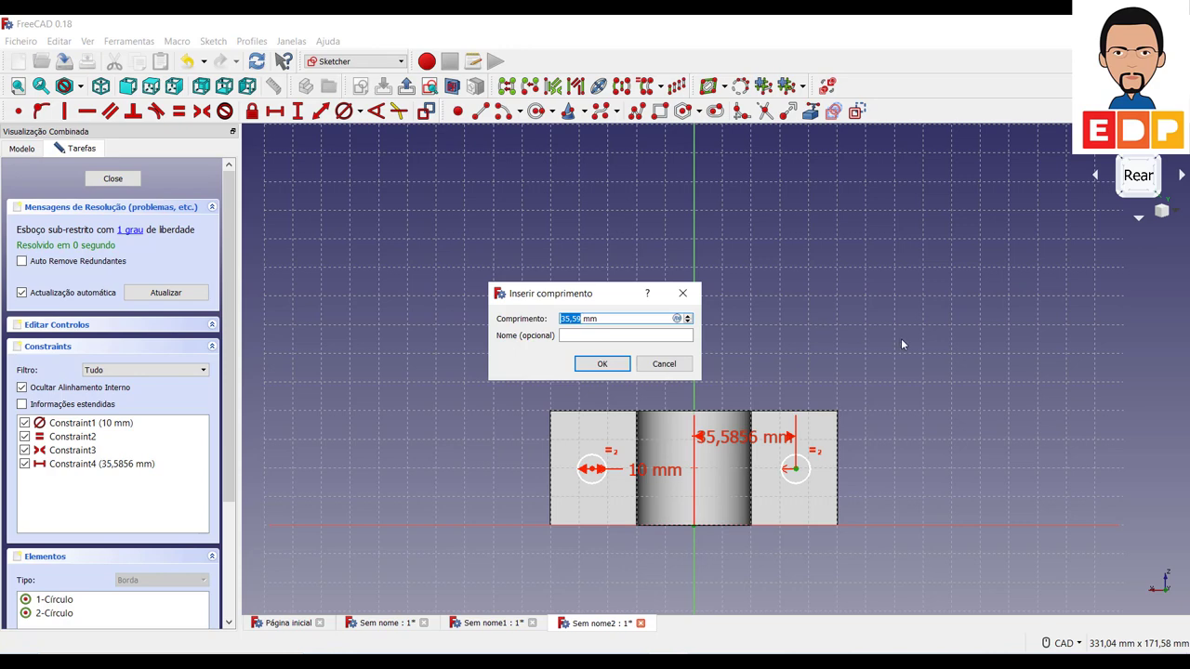
text(35)
key(Return)
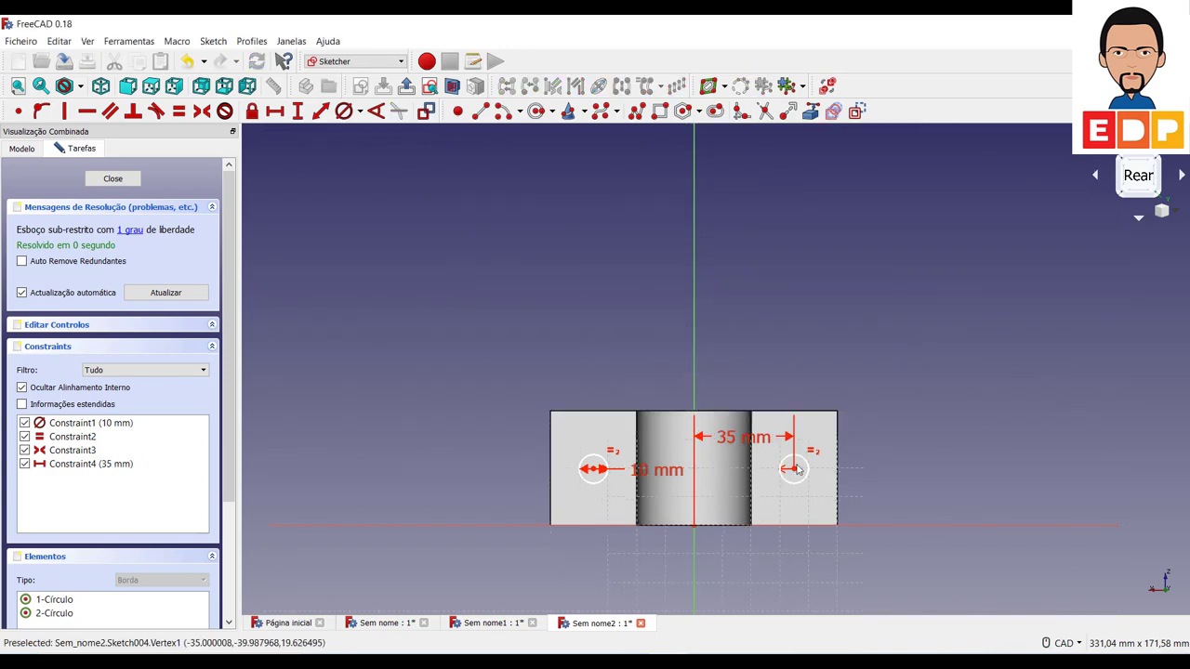
- Add a 20 mm vertical distance from the horizontal axis and close Sketch004
mouse_move(795, 474)
mouse_down()
mouse_move(791, 345)
mouse_move(792, 466)
mouse_up()
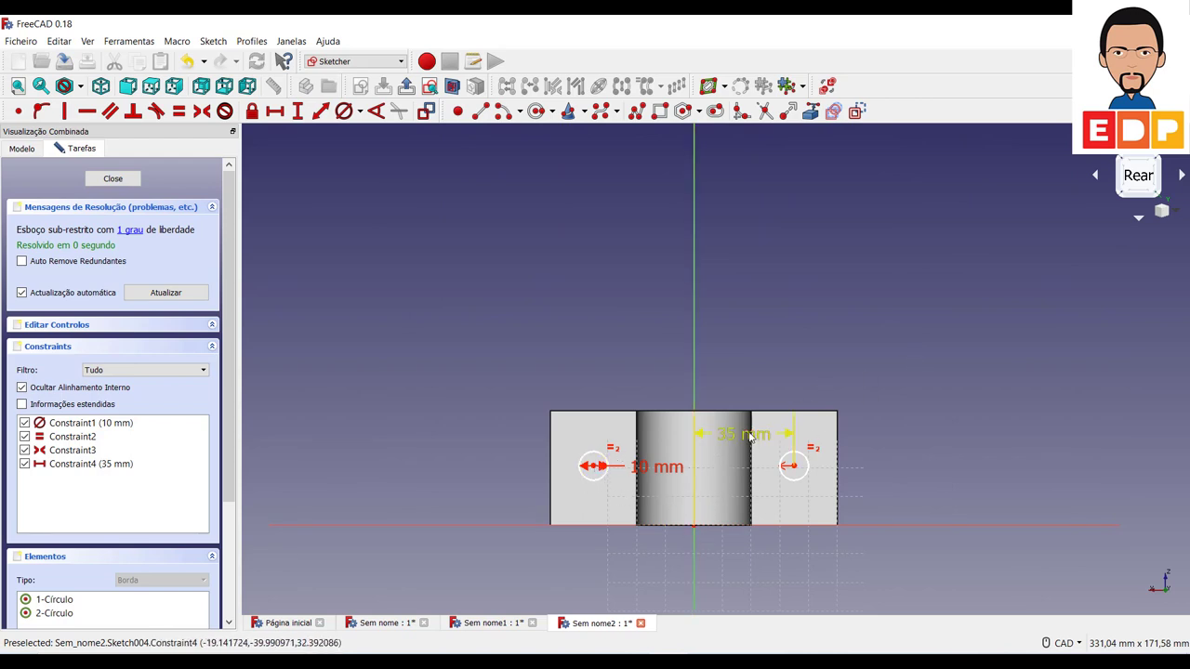
drag(784, 435, 788, 308)
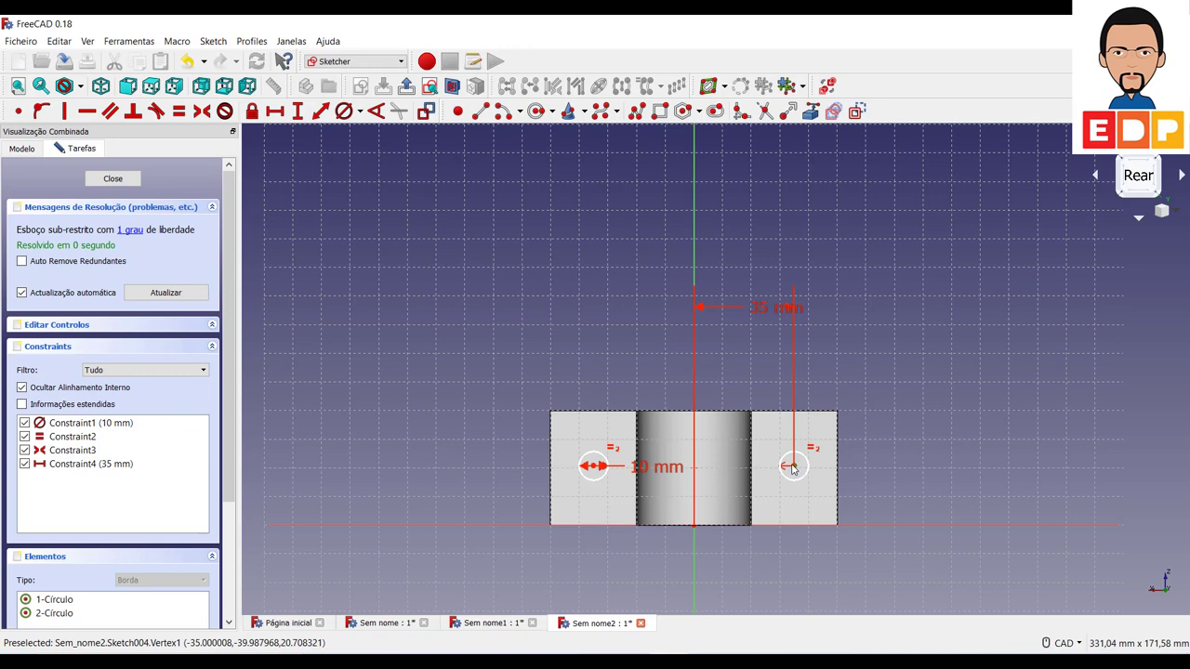
click(925, 526)
click(297, 111)
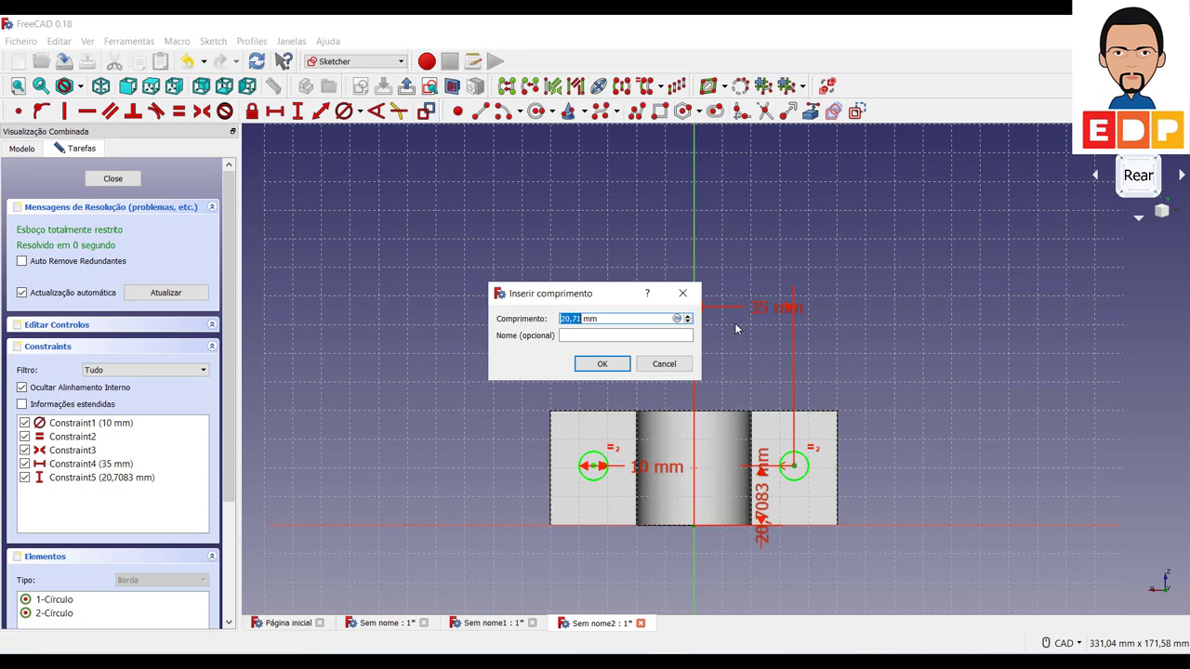
text(2)
key(Return)
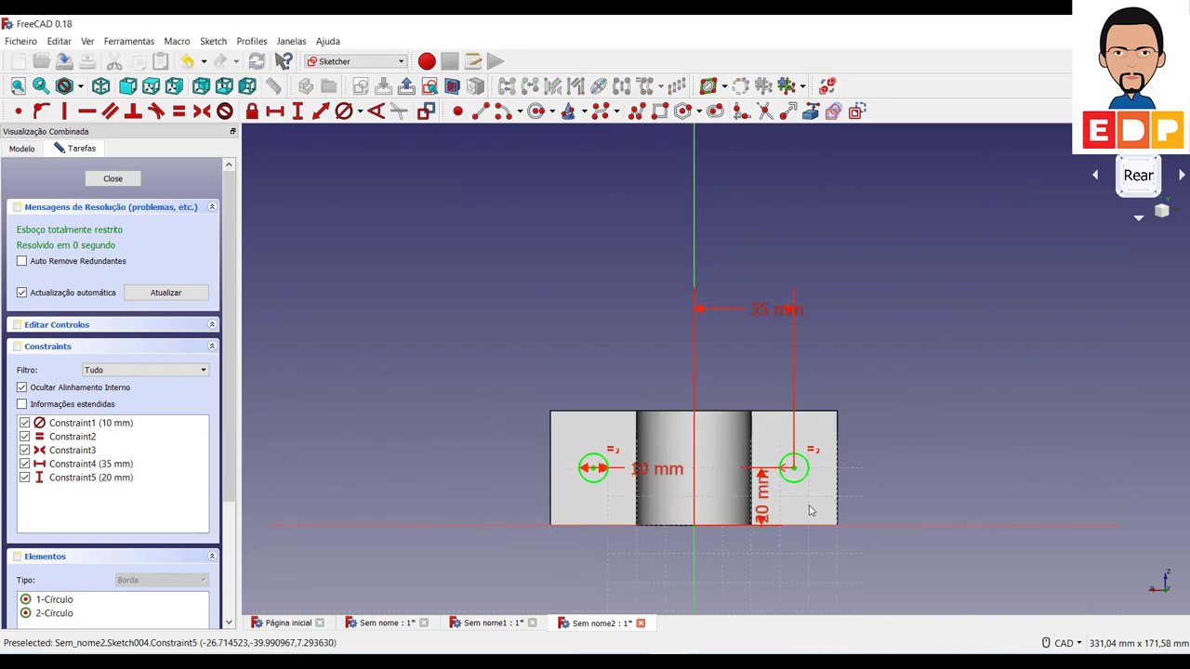
click(86, 181)
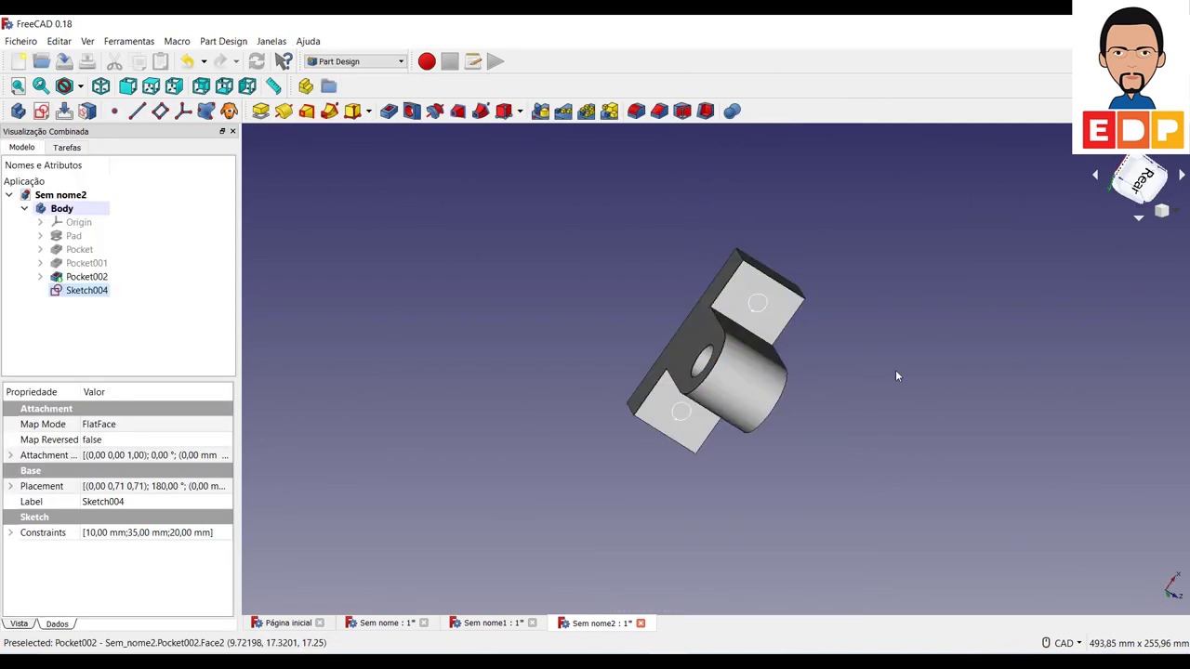
- Pocket the hole sketch with type 'Através de todos' to cut through both flanges
click(412, 111)
click(160, 233)
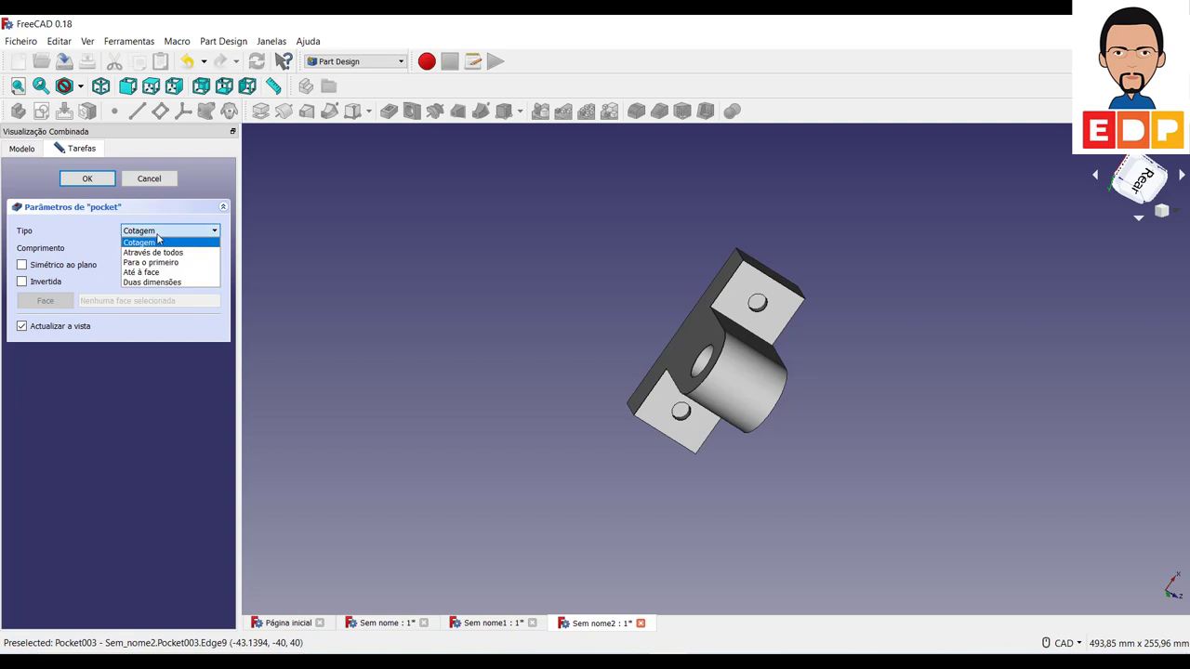
click(158, 255)
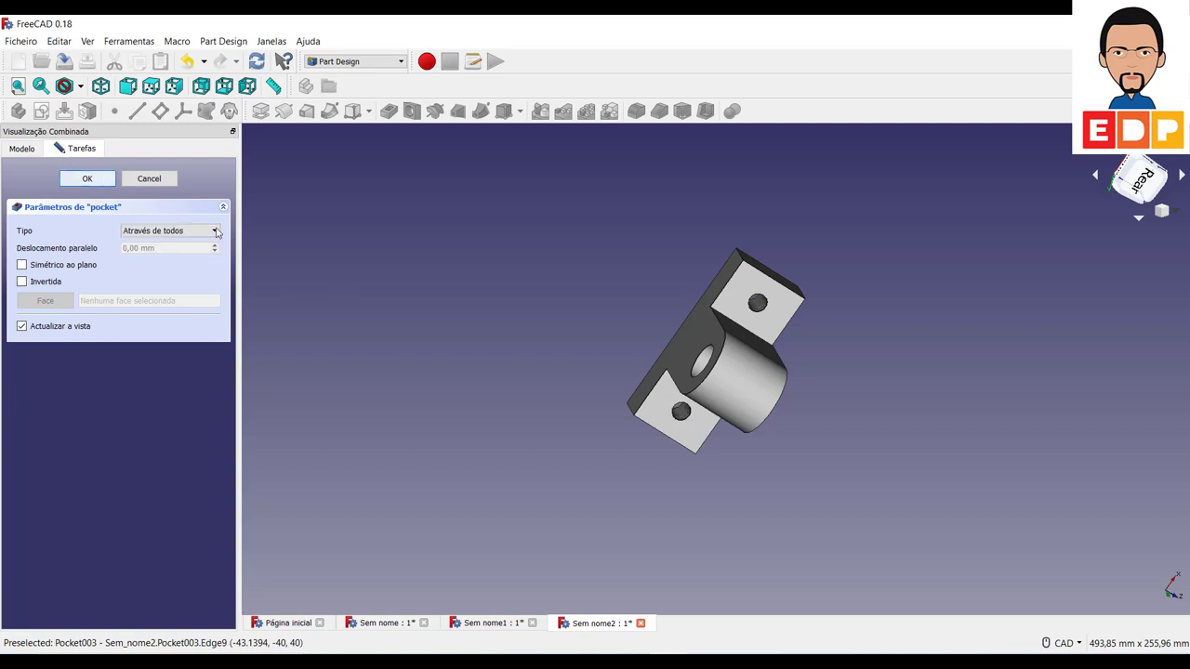
key(Return)
- Pan and zoom around the bracket to inspect the new through-holes
middle_drag(958, 390, 826, 490)
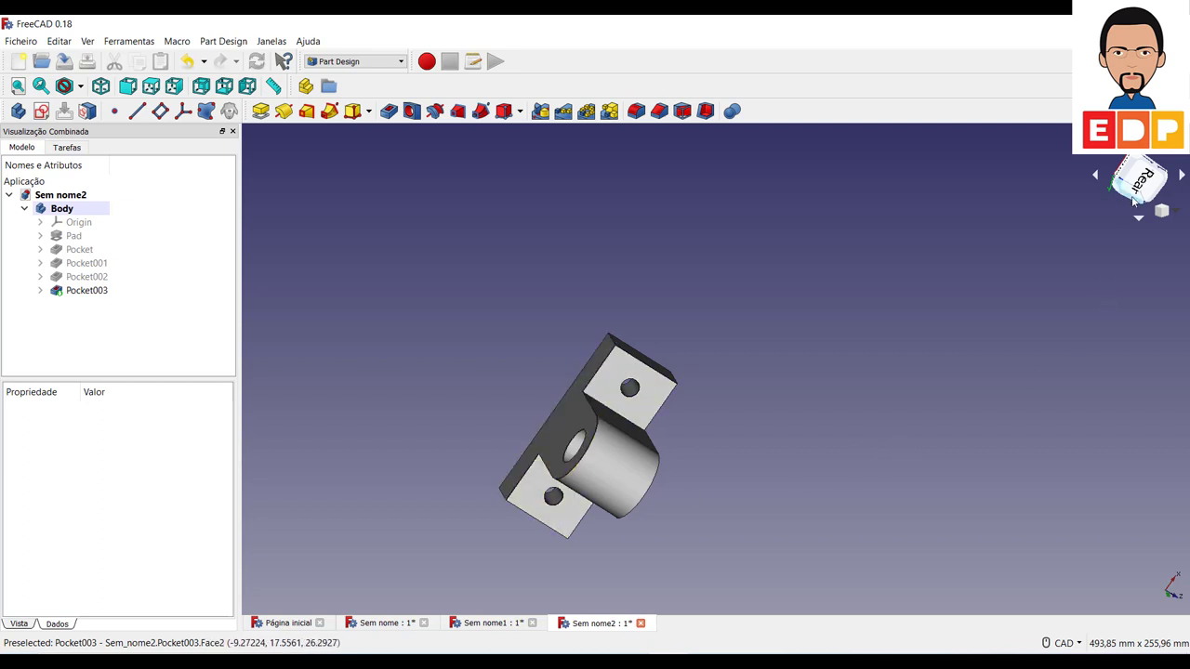
scroll(1107, 247, down, 2)
scroll(1027, 325, up, 8)
scroll(761, 393, down, 5)
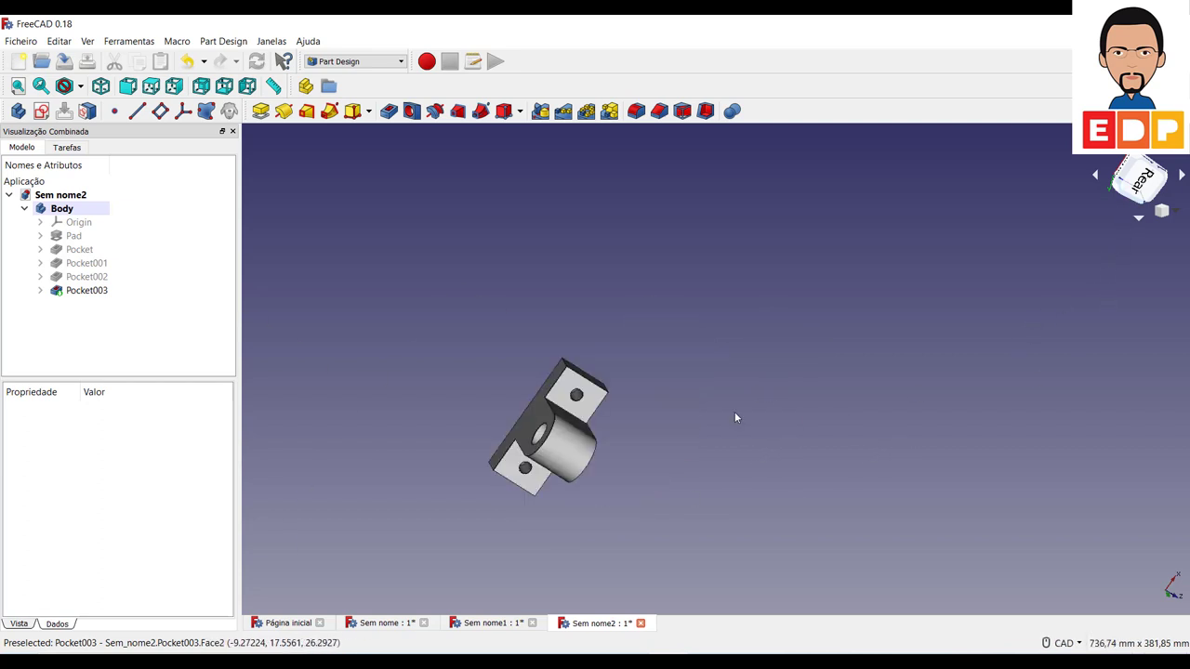
scroll(772, 371, down, 1)
scroll(765, 380, down, 2)
scroll(765, 381, up, 5)
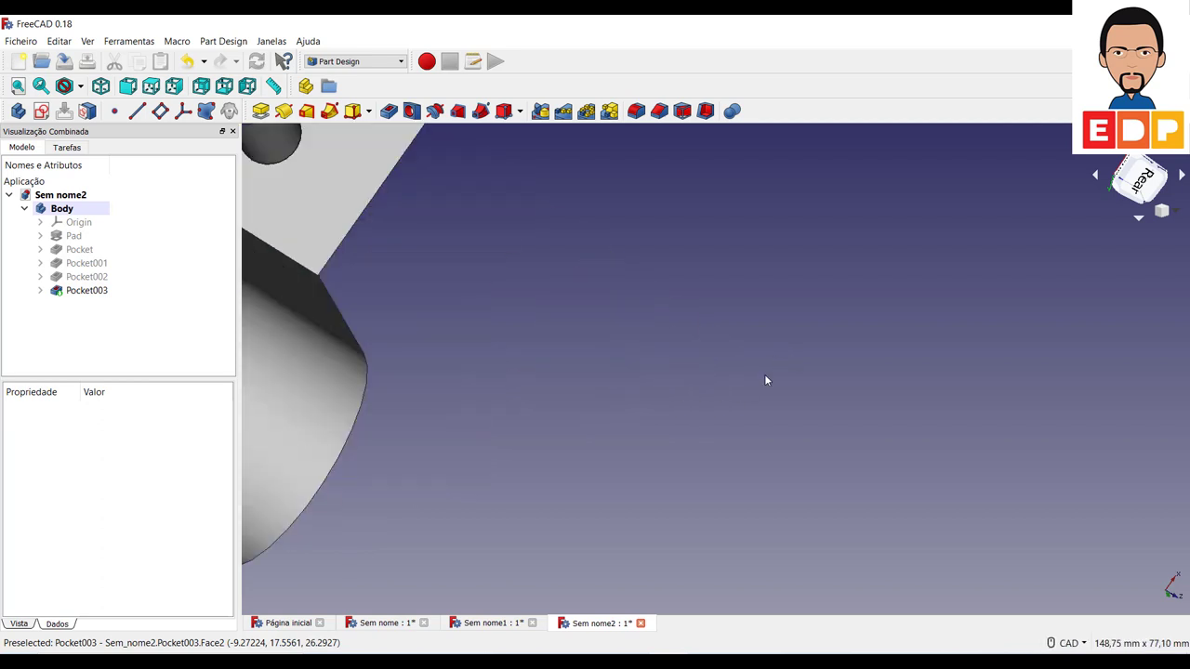
scroll(748, 389, down, 2)
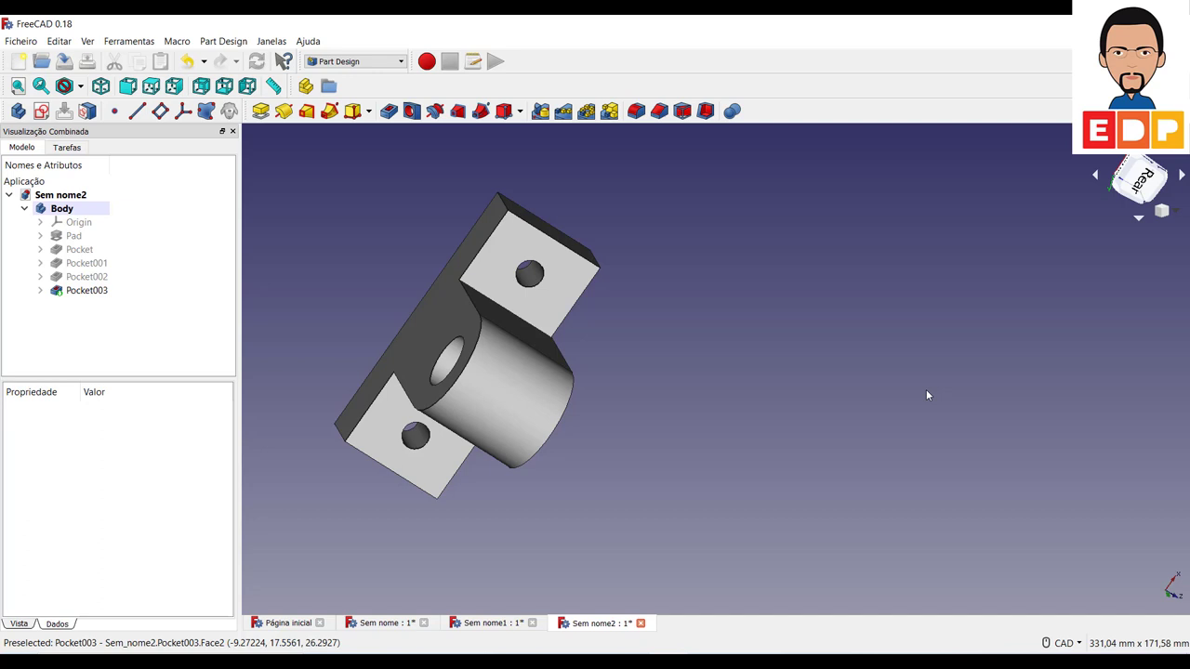
click(80, 87)
click(80, 88)
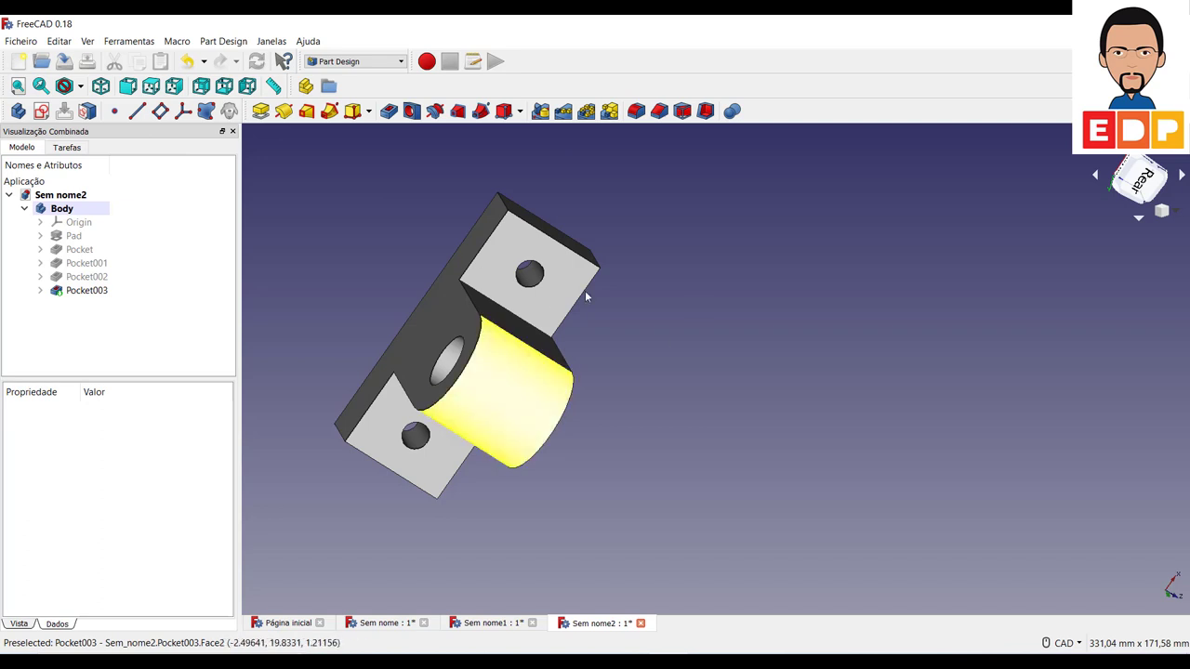
- Set the draw style to 'aramado' (wireframe) and select the upper and lower flanges' inner edges
click(80, 87)
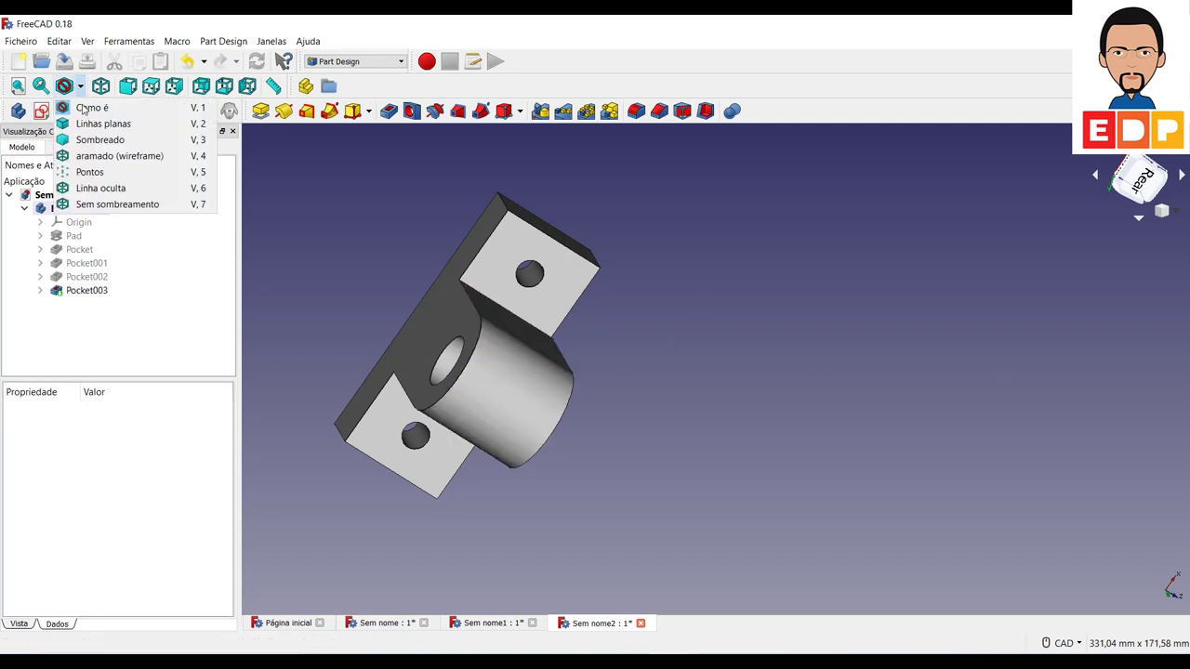
click(91, 155)
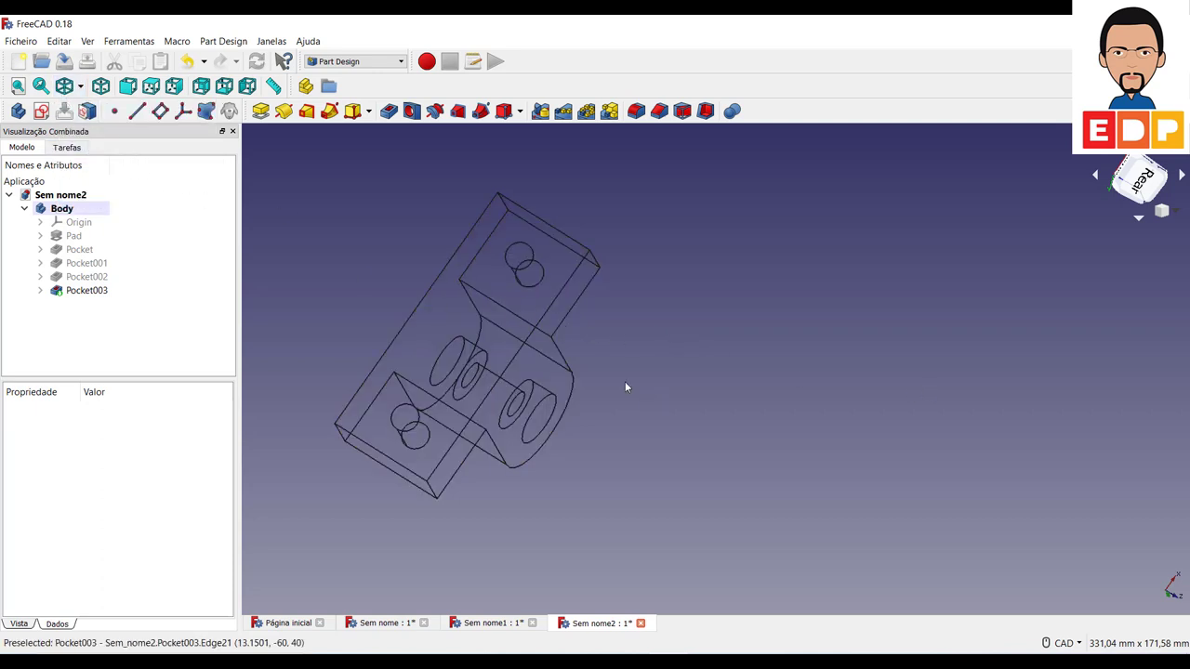
click(525, 327)
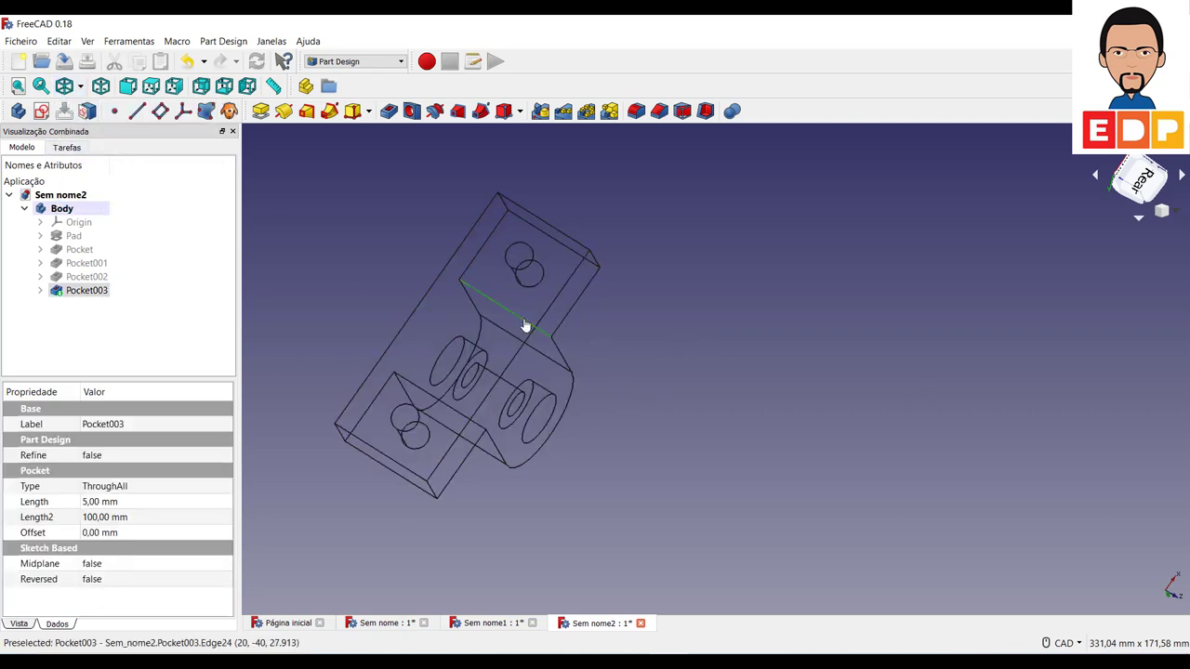
ctrl+click(415, 386)
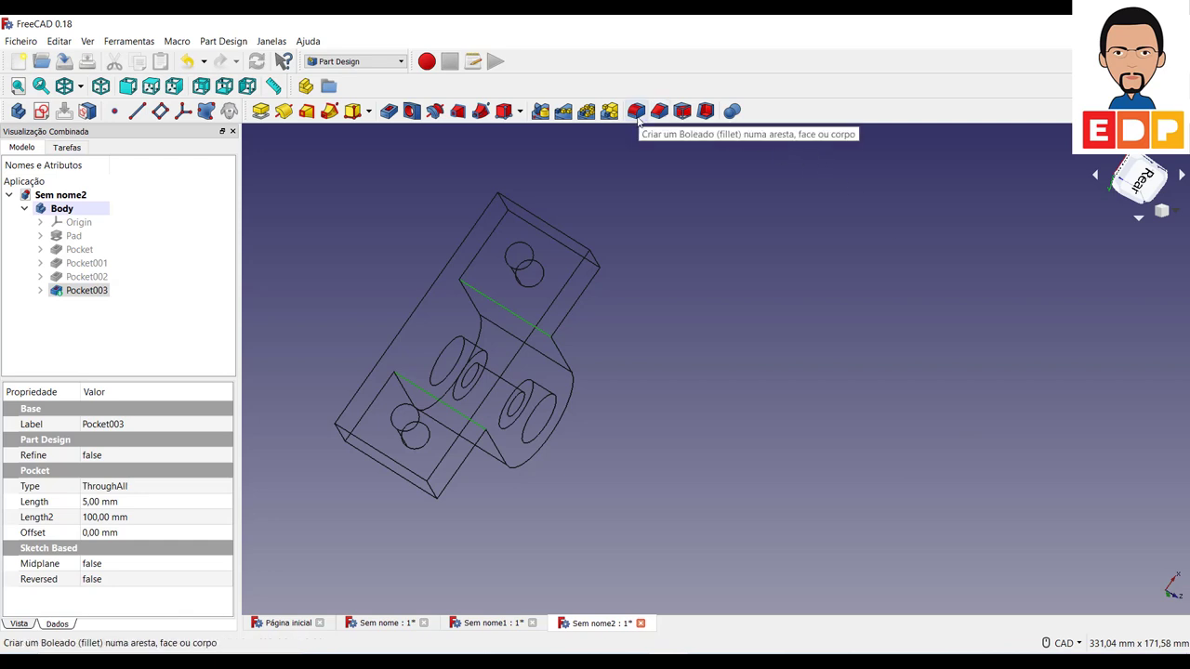
- Fillet the two inner edges where the flanges meet the lobe with a 5 mm radius
click(638, 116)
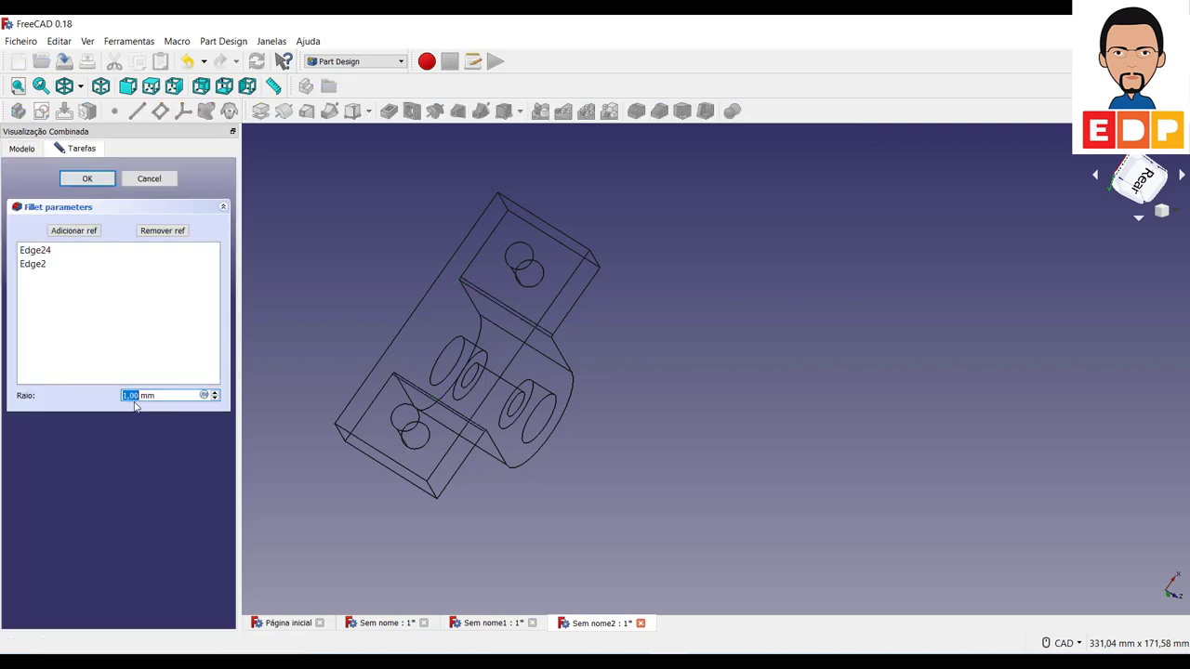
text(5)
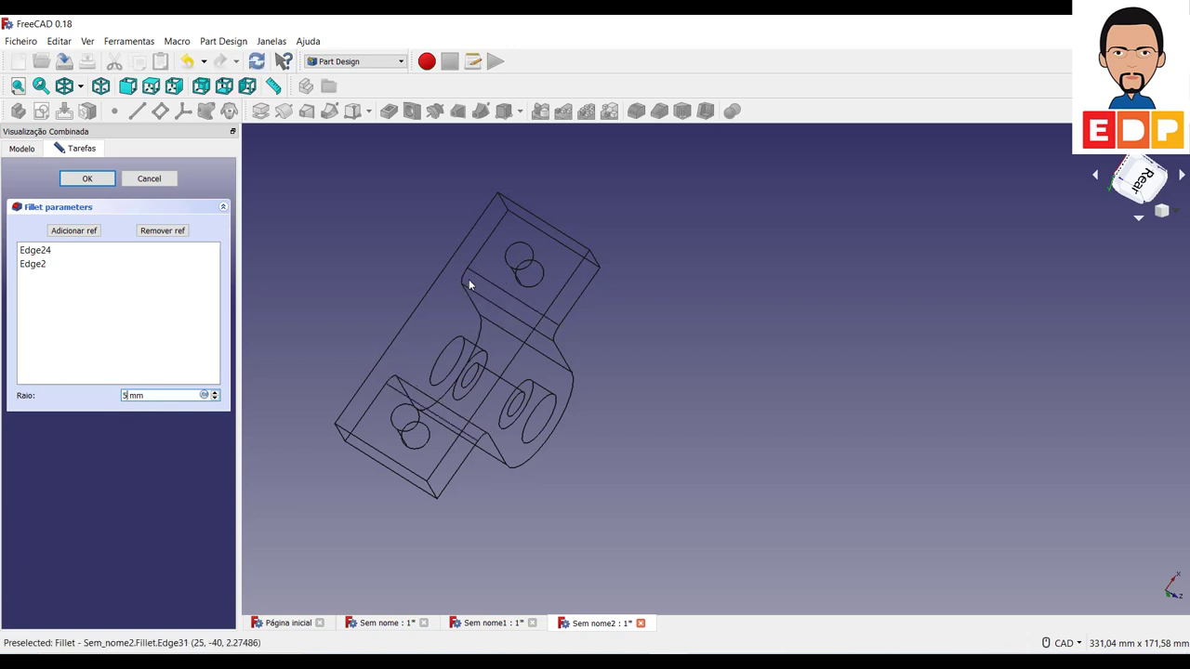
click(87, 179)
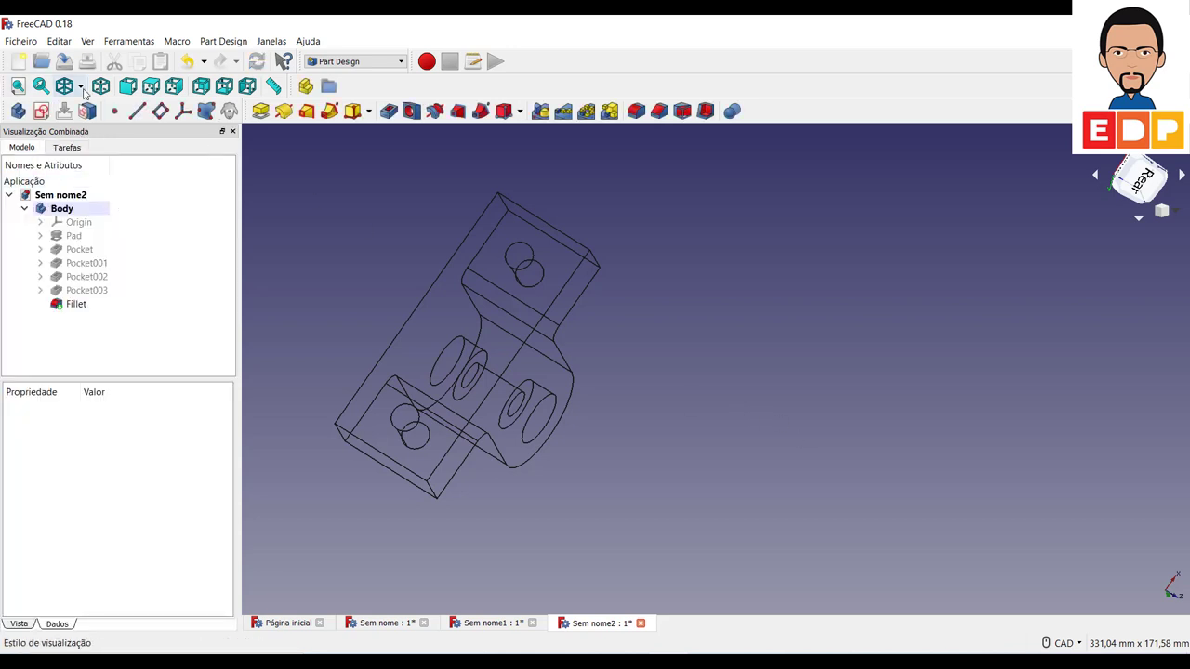
click(82, 89)
- Switch the draw style to 'Linhas planas', then rotate and recentre the bracket in view
click(103, 124)
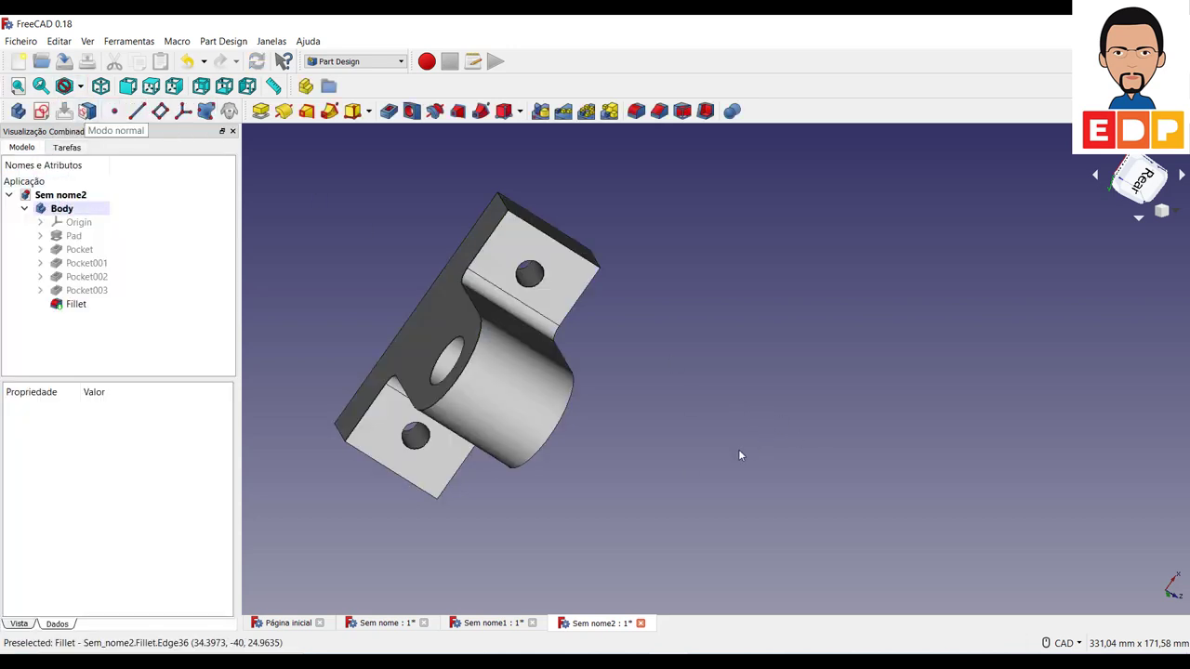
middle_drag(841, 465, 842, 464)
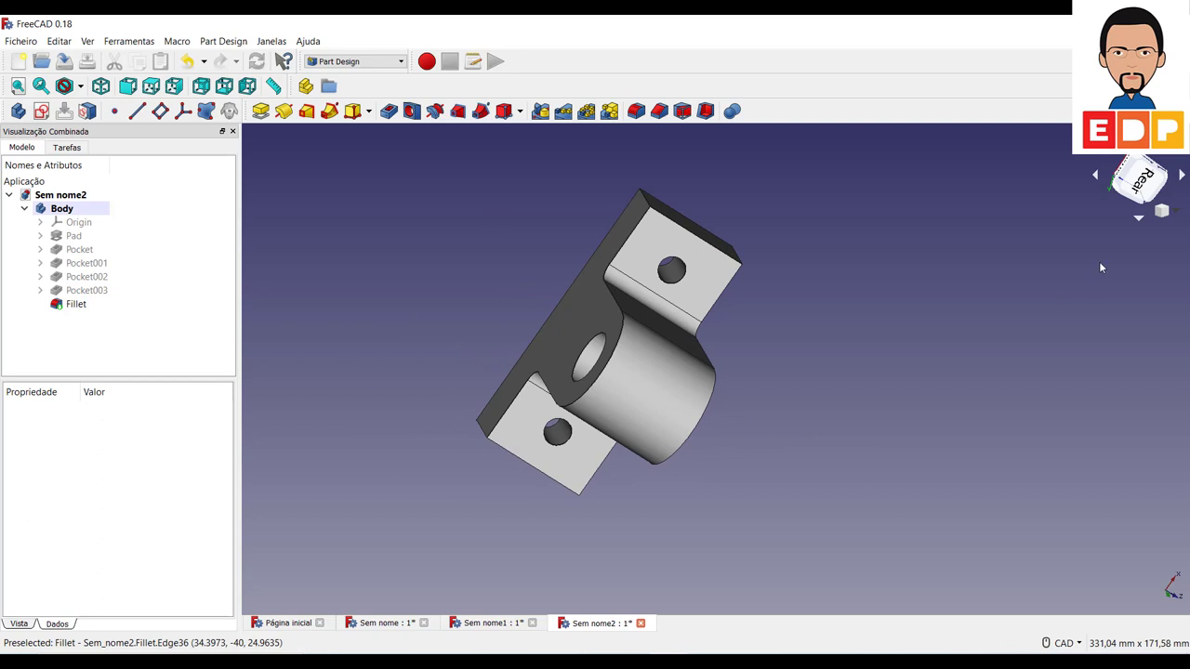
click(1117, 190)
middle_drag(980, 457, 778, 448)
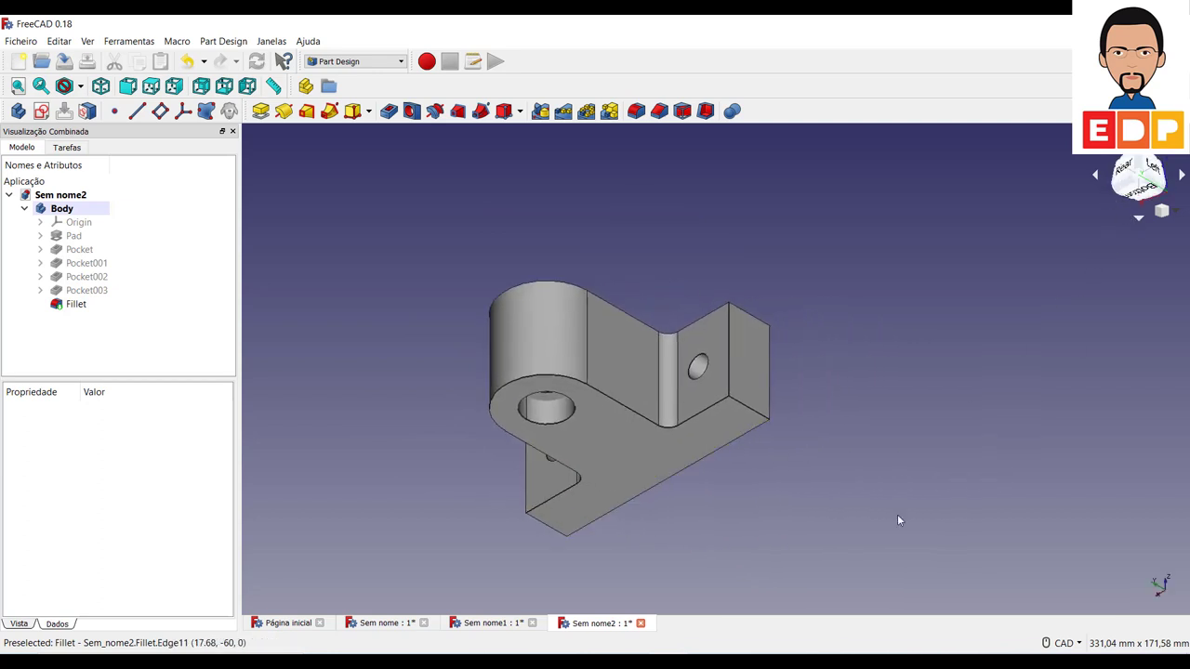